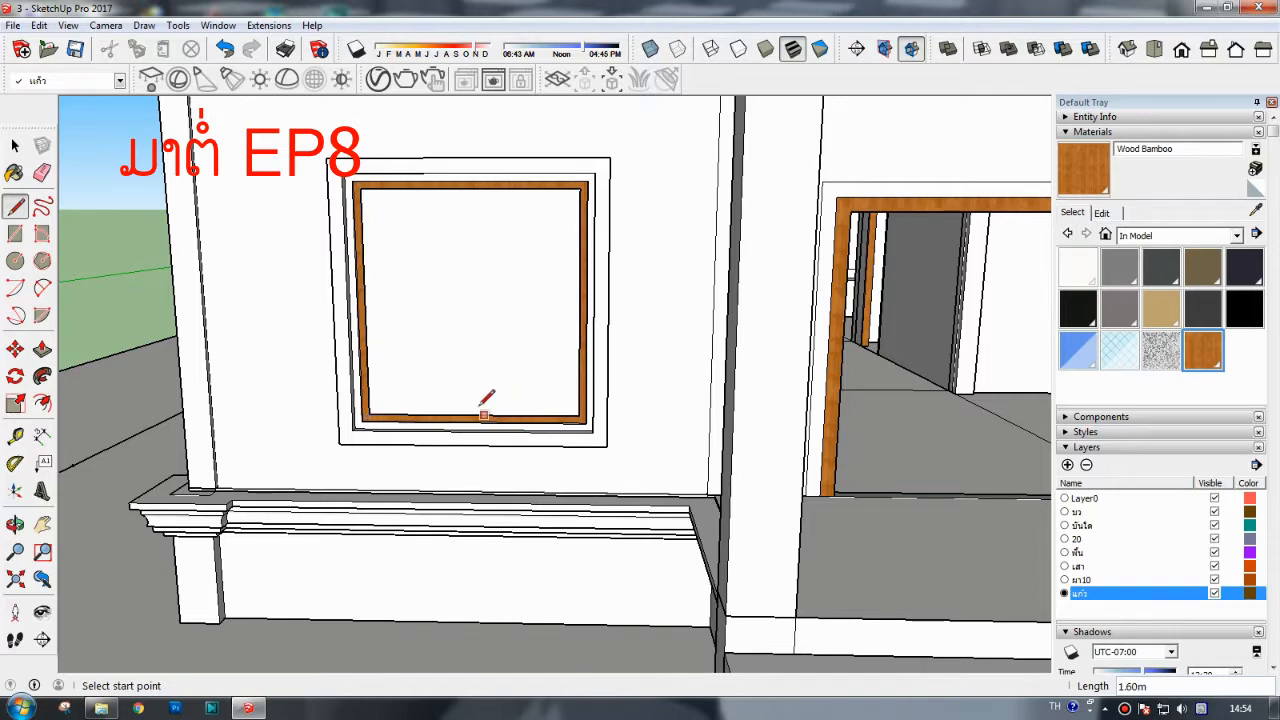
- Try to push the window's inner face by 0.05 m
{"action": "left_click", "coordinate": [15, 524]}
{"action": "left_click_drag", "start_coordinate": [180, 560], "coordinate": [360, 390]}
{"action": "left_click", "coordinate": [42, 348]}
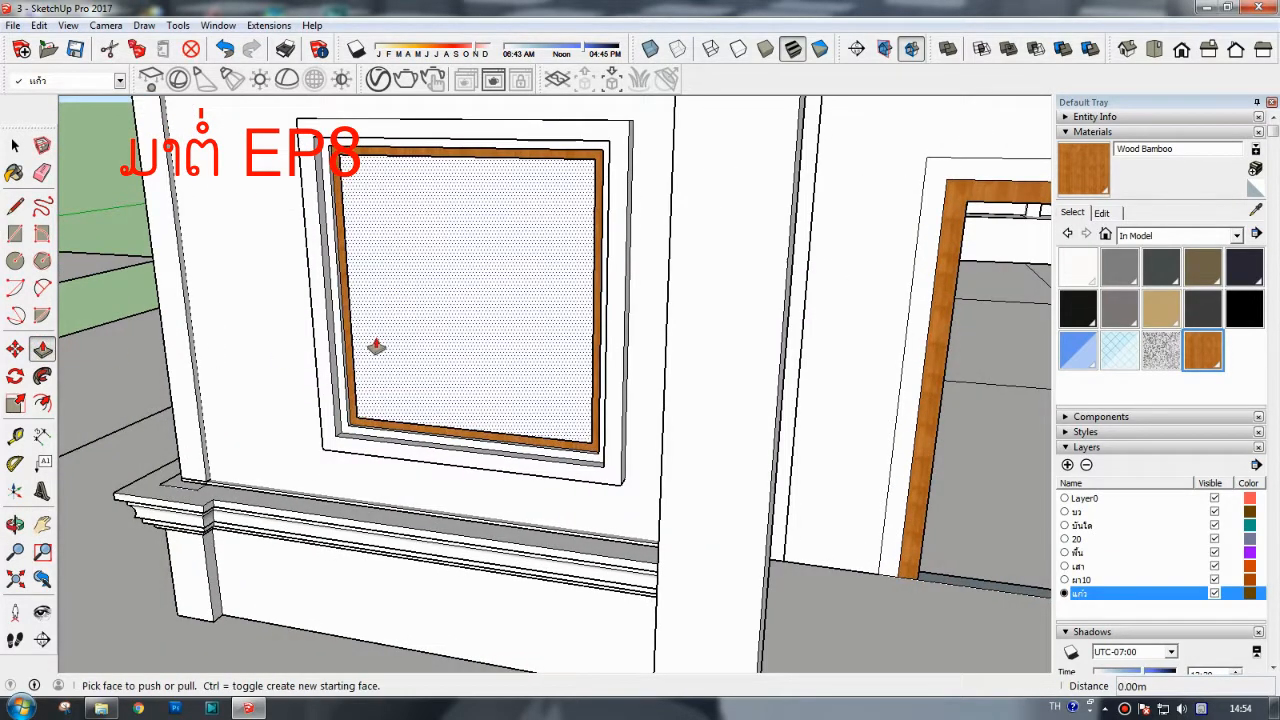
{"action": "left_click_drag", "start_coordinate": [376, 347], "coordinate": [381, 343]}
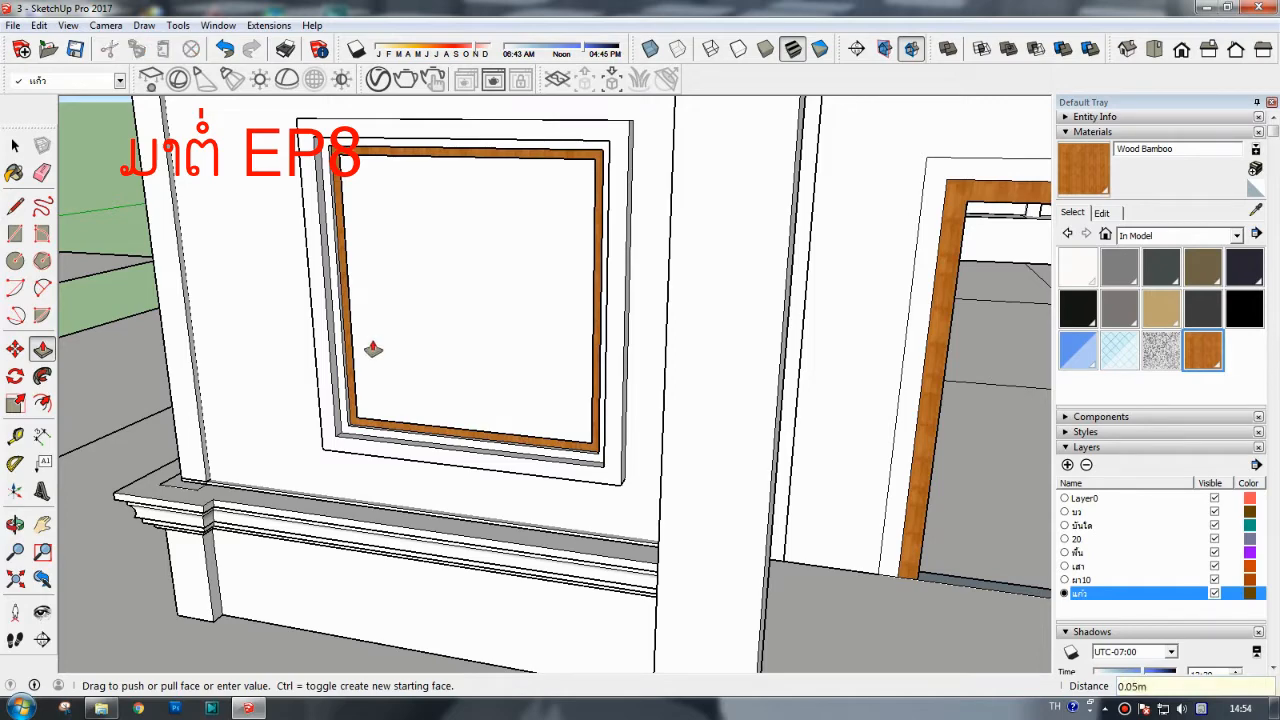
- Try dividing the window's inner face with a vertical line through its middle, and undo that line
{"action": "key", "text": "l"}
{"action": "left_click", "coordinate": [461, 156]}
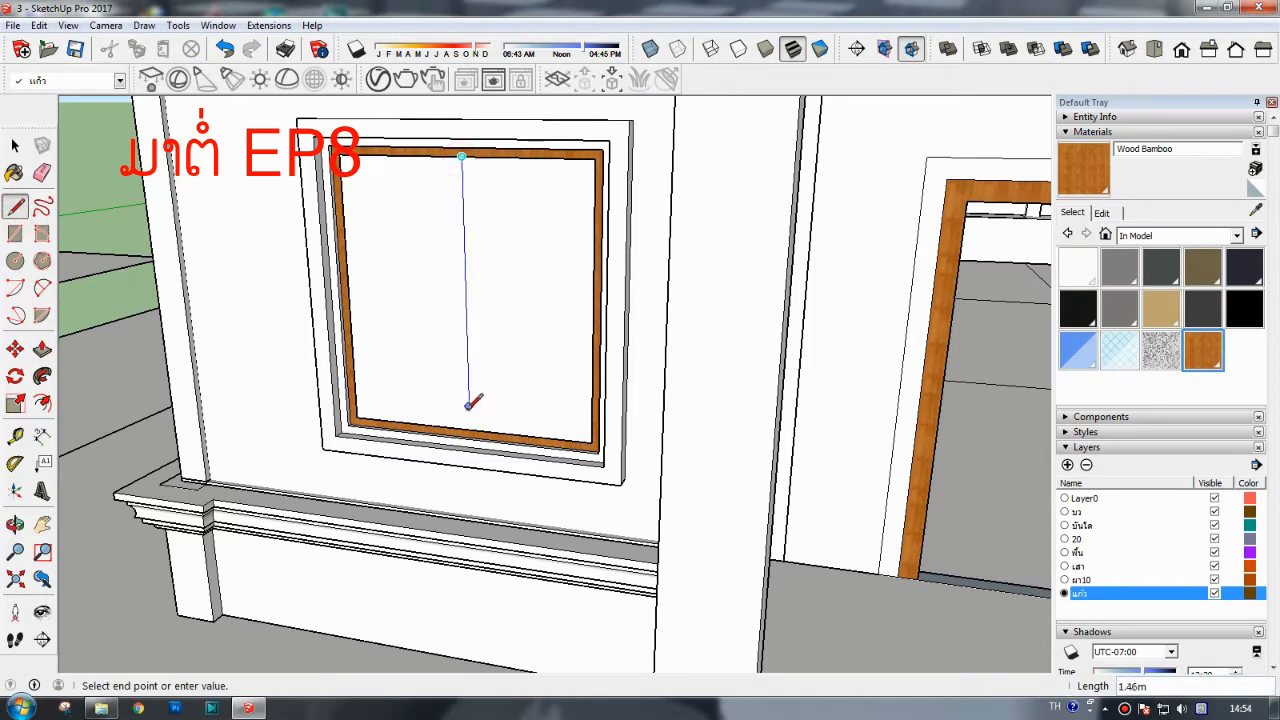
{"action": "left_click", "coordinate": [469, 430]}
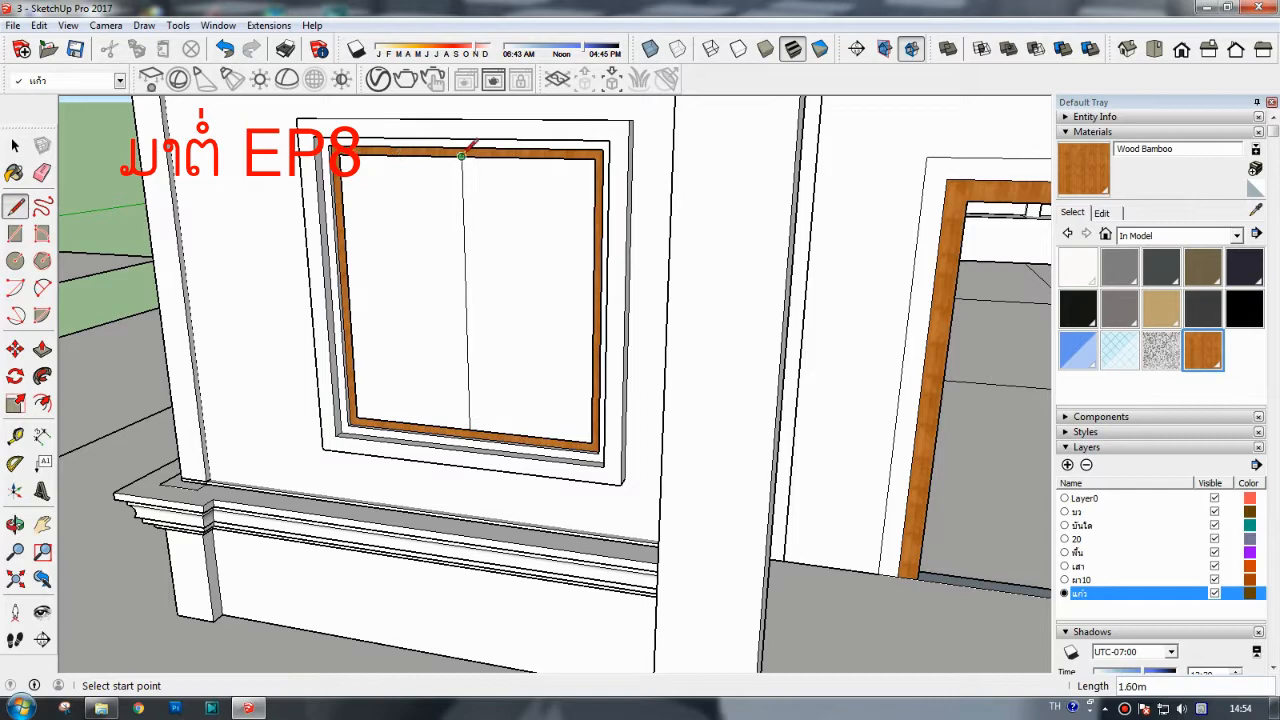
{"action": "key", "text": "ctrl+z"}
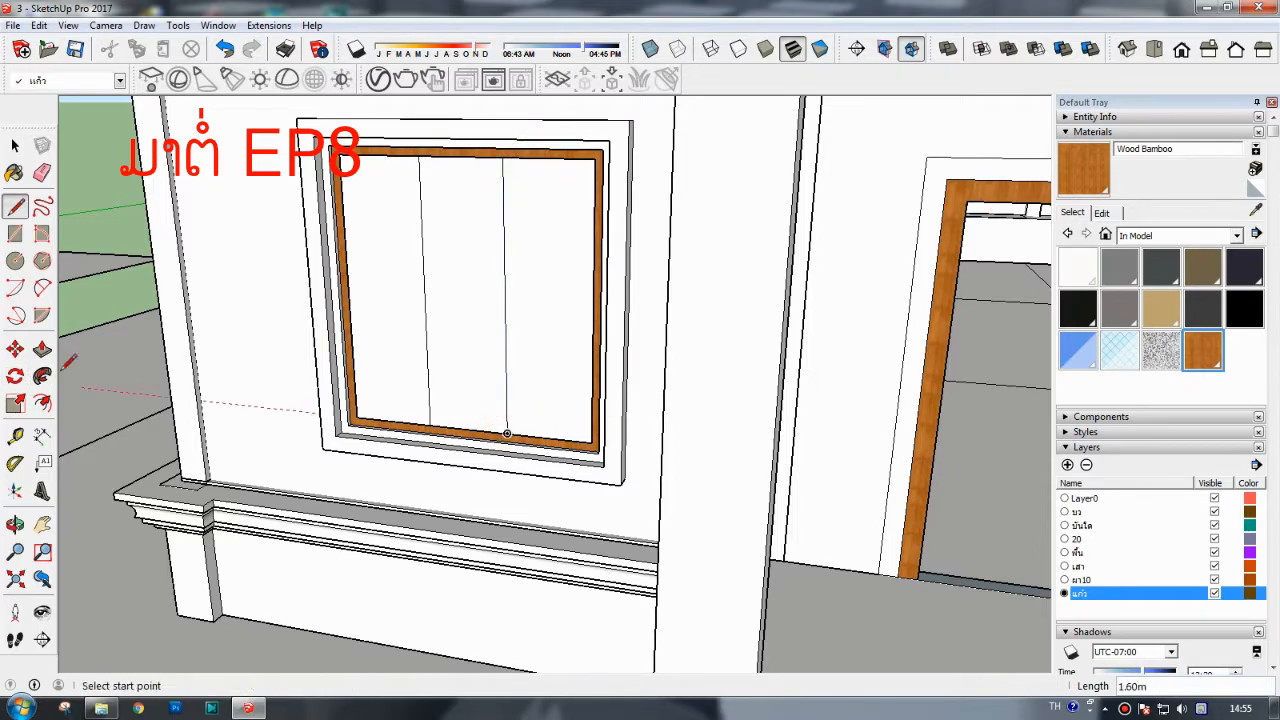
- Draw a vertical line just right of the left dividing line, from top to bottom of the wooden frame, to outline a narrow mullion
{"action": "left_click", "coordinate": [42, 402]}
{"action": "scroll", "coordinate": [423, 160], "scroll_direction": "up", "scroll_amount": 2}
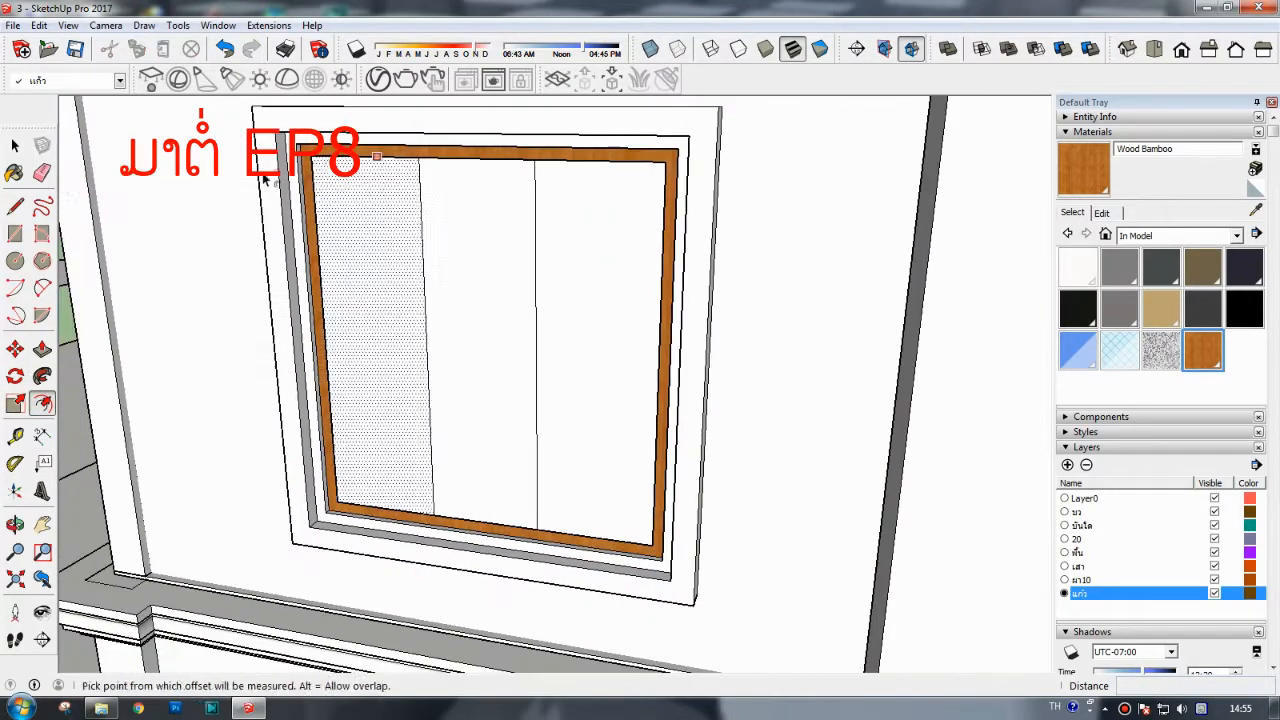
{"action": "left_click", "coordinate": [15, 207]}
{"action": "left_click", "coordinate": [310, 152]}
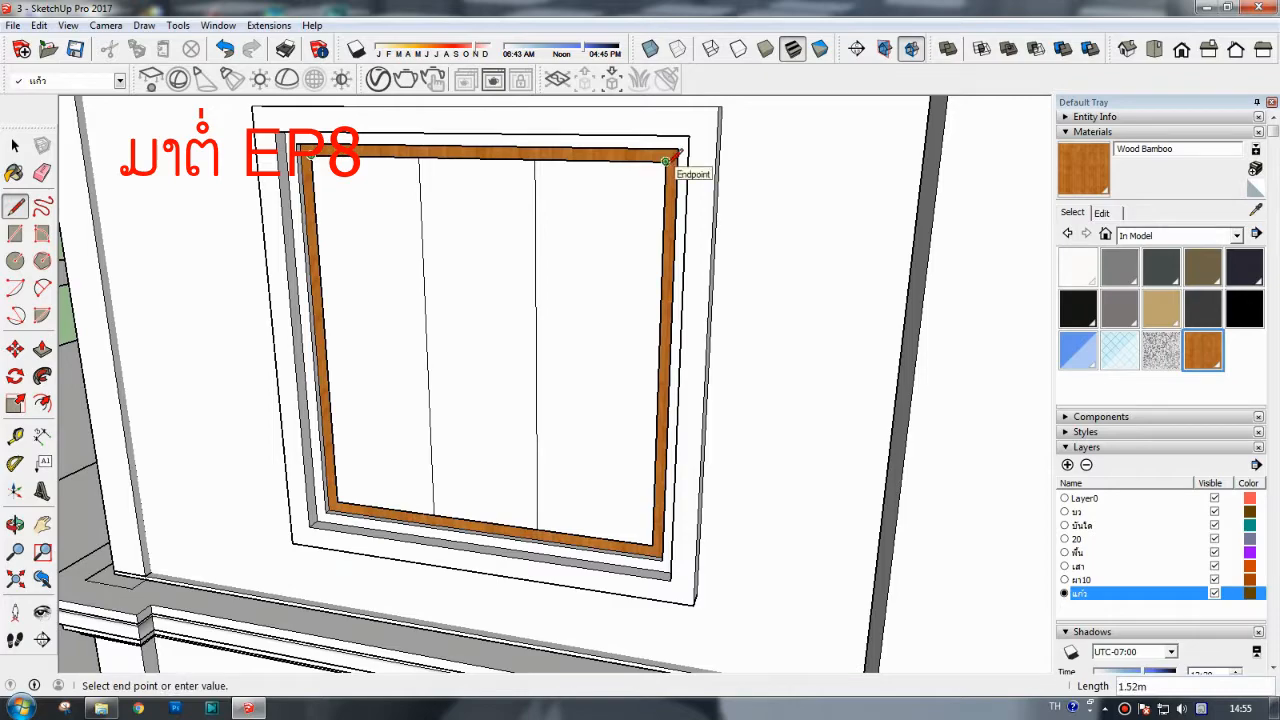
{"action": "left_click", "coordinate": [418, 157]}
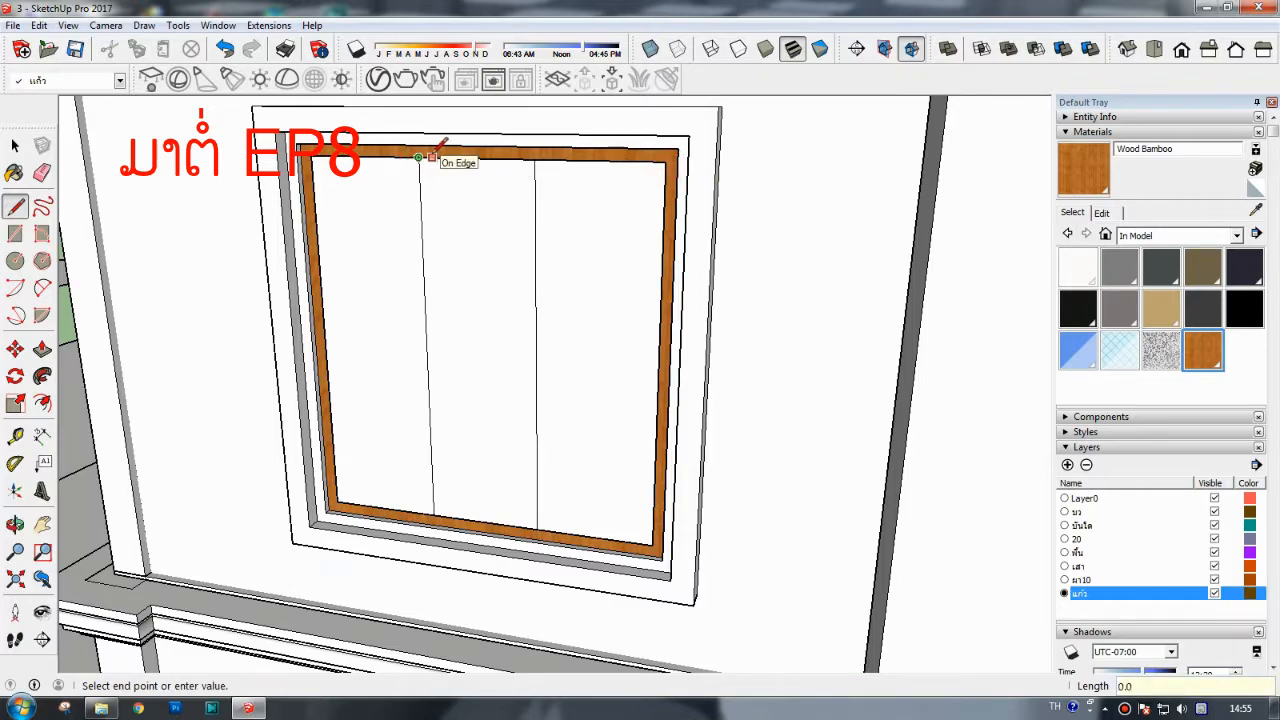
{"action": "left_click", "coordinate": [429, 157]}
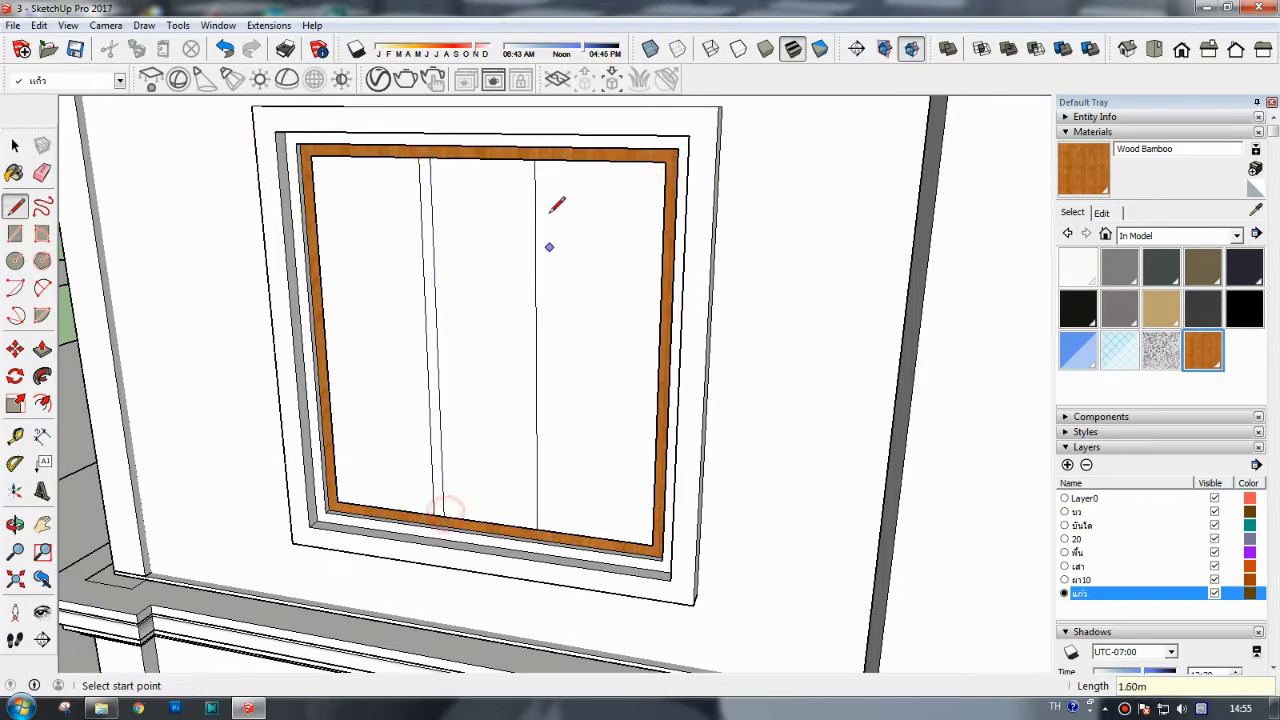
- Draw a vertical line just right of the second dividing line, down to the frame's lower edge, to outline the second mullion
{"action": "scroll", "coordinate": [537, 157], "scroll_direction": "up", "scroll_amount": 2}
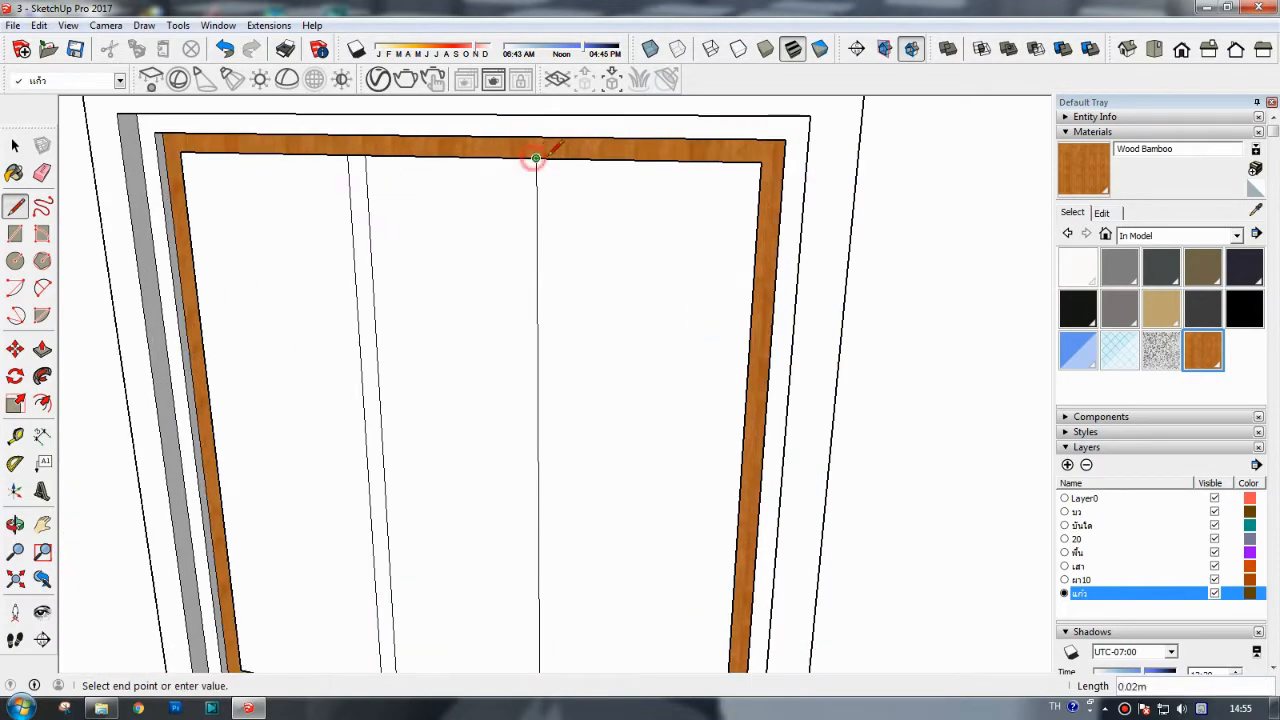
{"action": "left_click", "coordinate": [557, 158]}
{"action": "left_click", "coordinate": [557, 164]}
{"action": "left_click", "coordinate": [44, 524]}
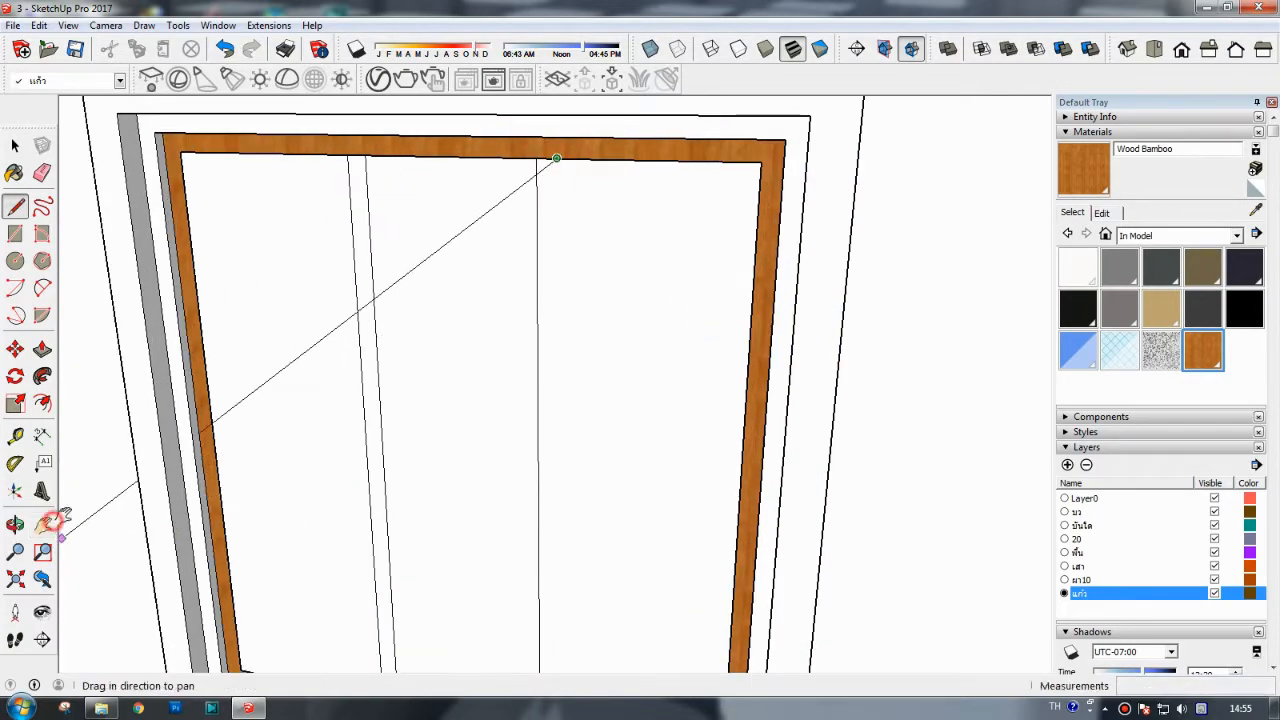
{"action": "left_click_drag", "start_coordinate": [421, 652], "coordinate": [446, 448]}
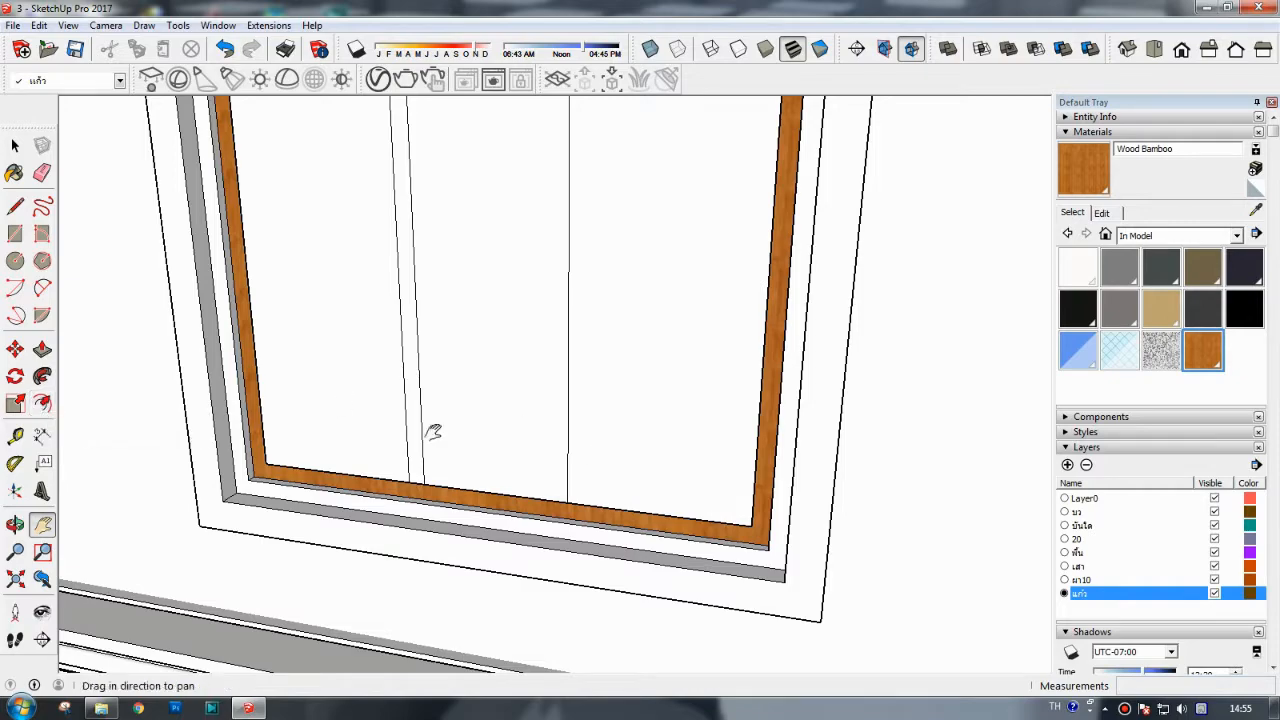
{"action": "left_click", "coordinate": [15, 207]}
{"action": "left_click", "coordinate": [590, 500]}
{"action": "scroll", "coordinate": [590, 495], "scroll_direction": "down", "scroll_amount": 5}
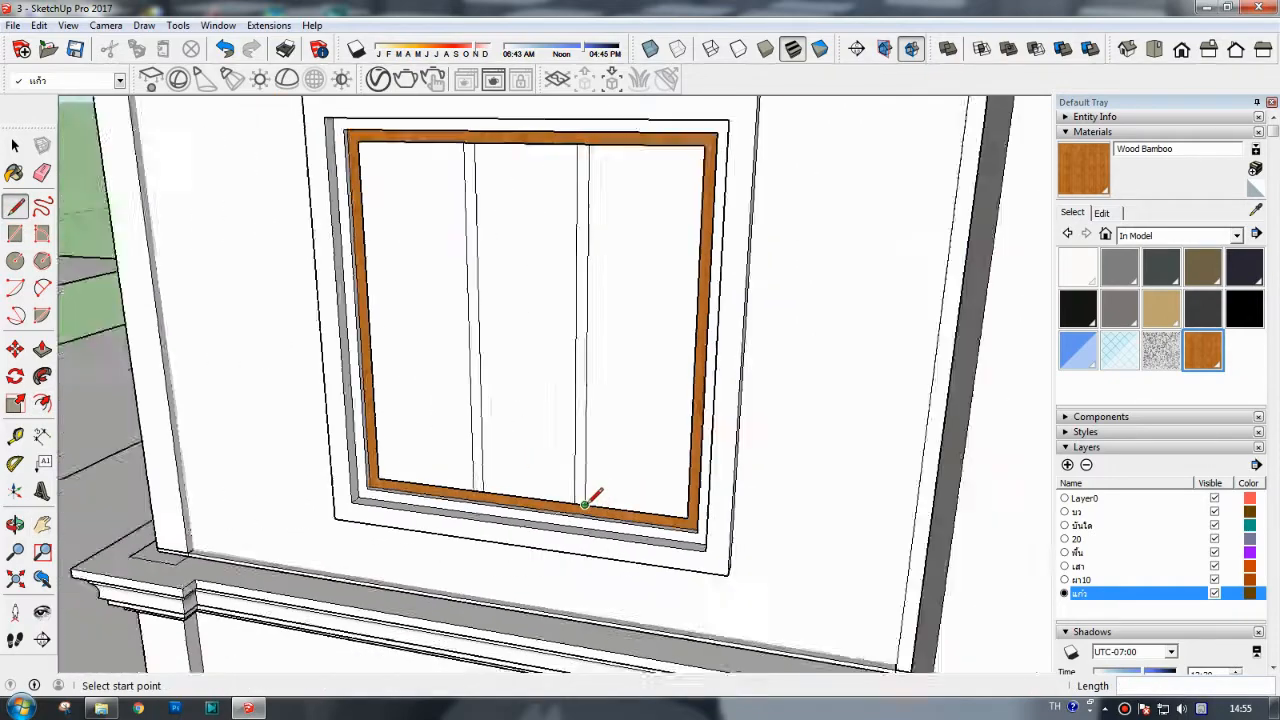
- Paint both mullion strips of the window with the Wood Bamboo material
{"action": "key", "text": "b"}
{"action": "scroll", "coordinate": [530, 298], "scroll_direction": "up", "scroll_amount": 3}
{"action": "scroll", "coordinate": [530, 298], "scroll_direction": "up", "scroll_amount": 2}
{"action": "left_click", "coordinate": [533, 268]}
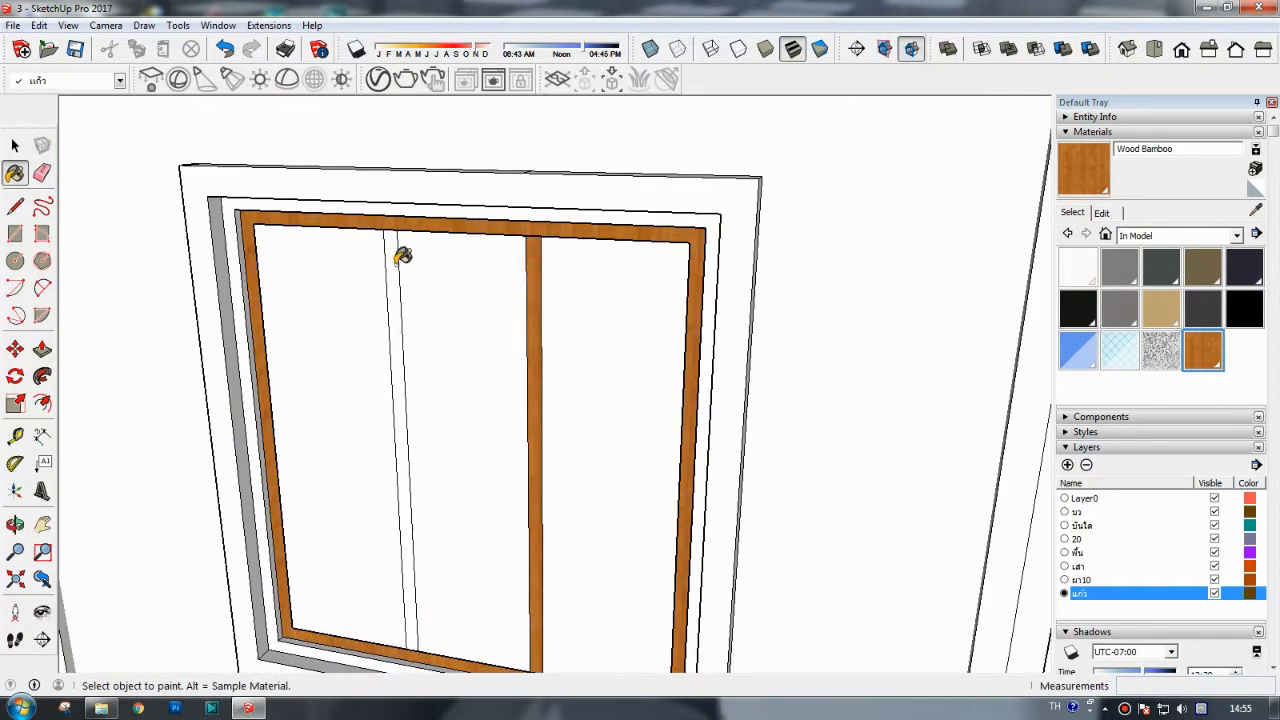
{"action": "left_click", "coordinate": [399, 258]}
{"action": "scroll", "coordinate": [123, 503], "scroll_direction": "down", "scroll_amount": 1}
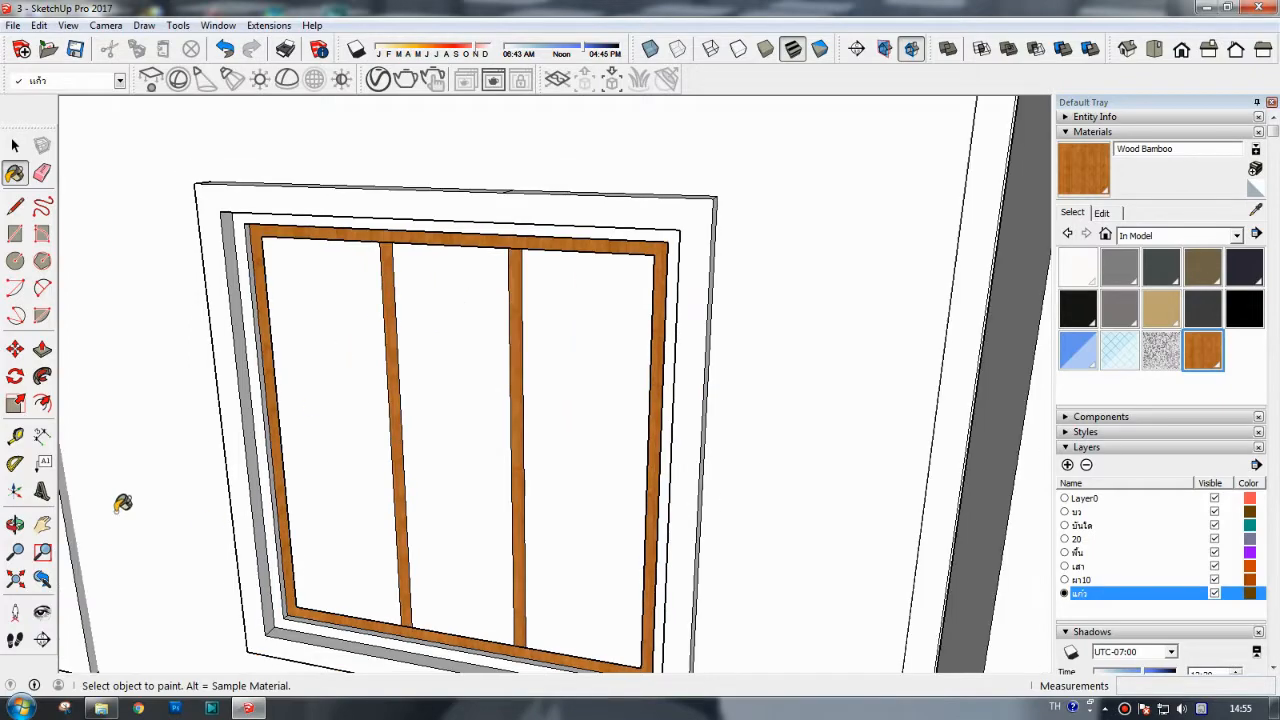
- Push the three window panes back 0.02 m behind the frame and mullions
{"action": "left_click", "coordinate": [44, 352]}
{"action": "left_click", "coordinate": [325, 410]}
{"action": "left_click", "coordinate": [324, 410]}
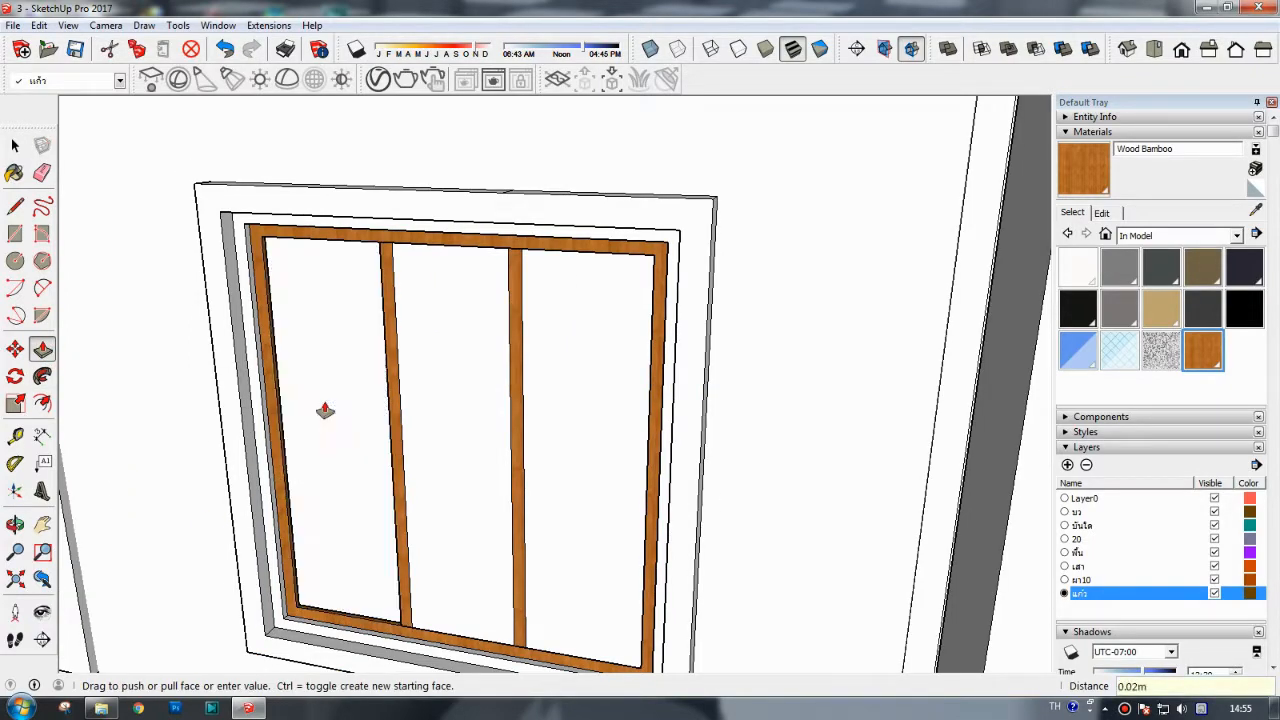
{"action": "left_click", "coordinate": [426, 460]}
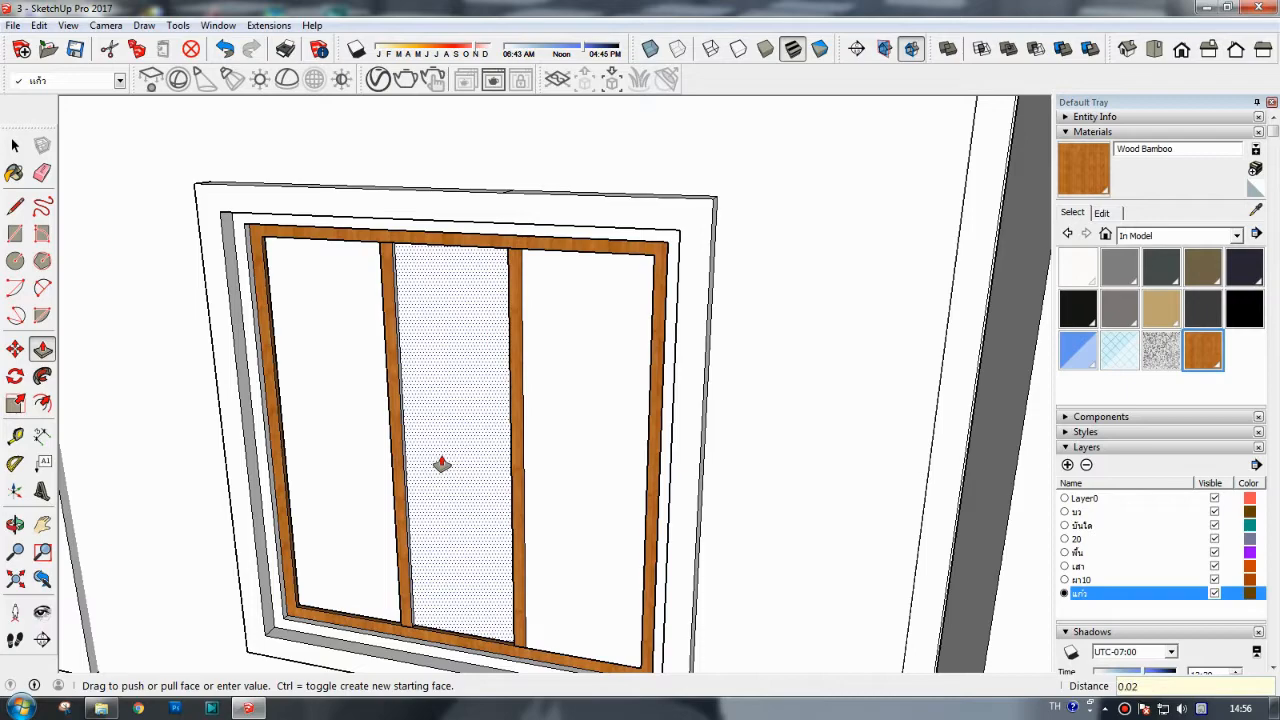
{"action": "left_click", "coordinate": [441, 463]}
{"action": "left_click", "coordinate": [546, 482]}
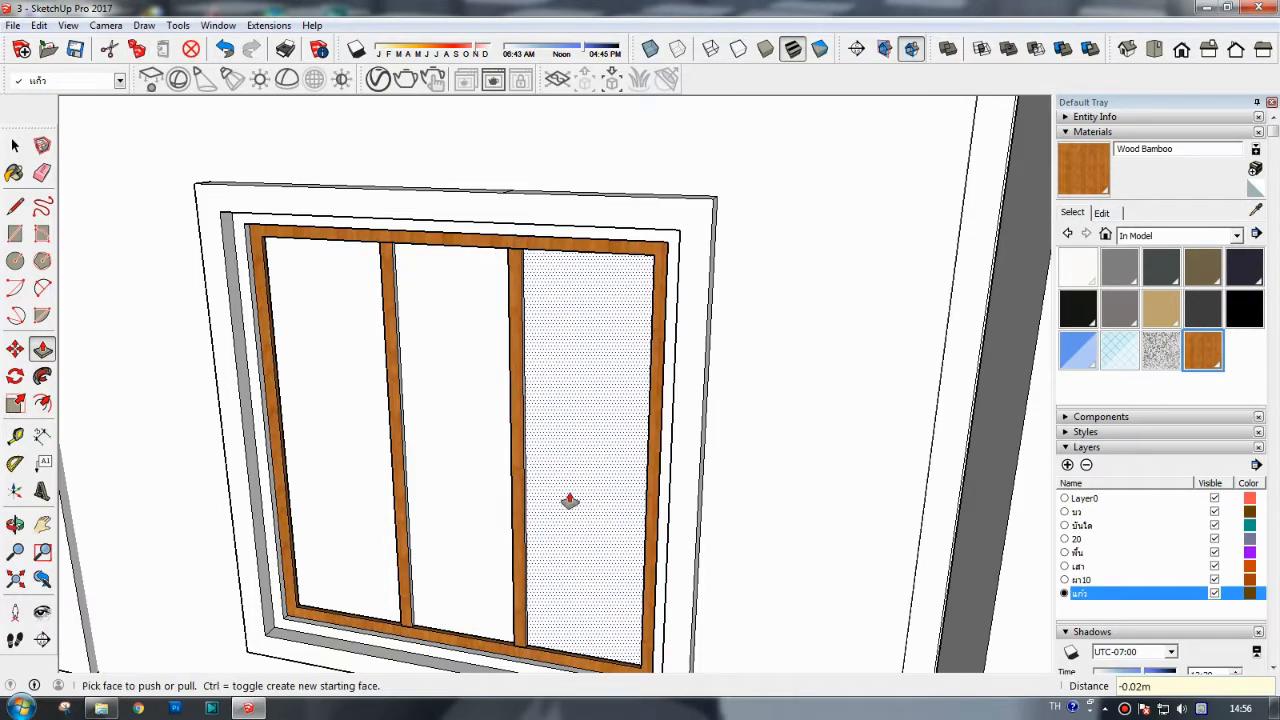
{"action": "left_click", "coordinate": [567, 500]}
- Offset the outlines of the three window panes inward by 0.1 m
{"action": "middle_click_drag", "start_coordinate": [567, 500], "coordinate": [605, 485]}
{"action": "left_click_drag", "start_coordinate": [605, 485], "coordinate": [390, 420]}
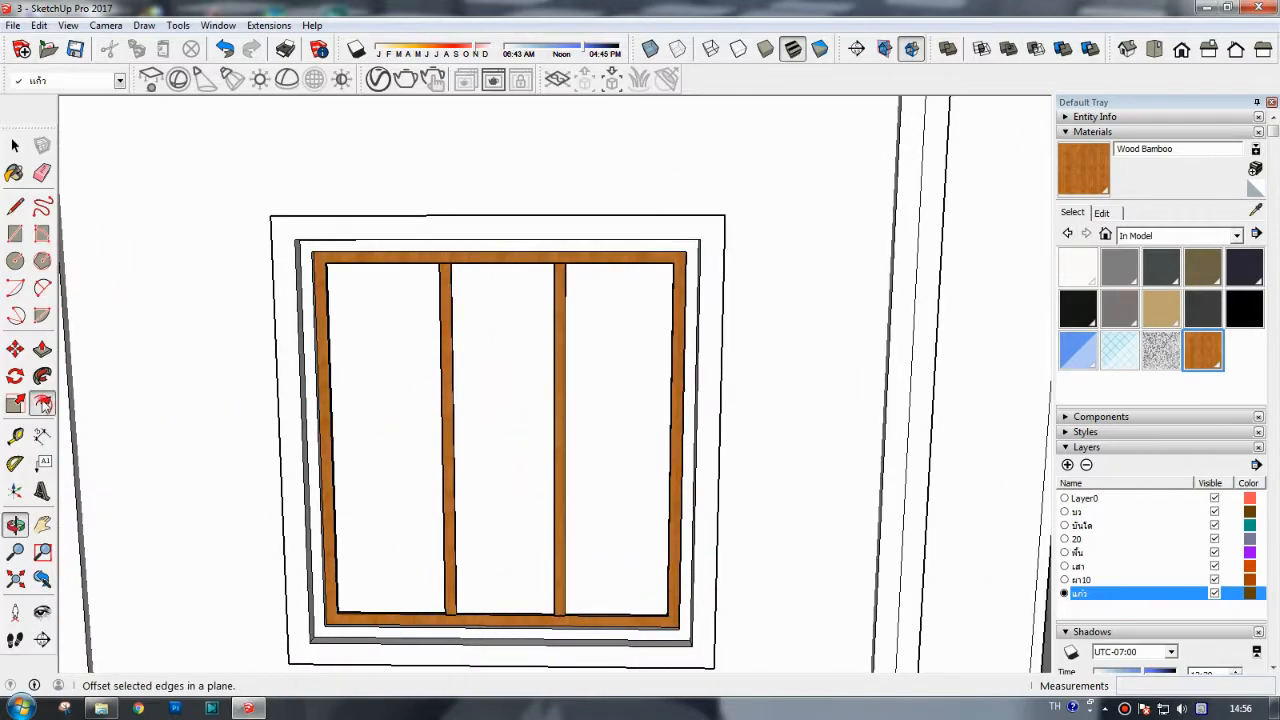
{"action": "left_click", "coordinate": [41, 403]}
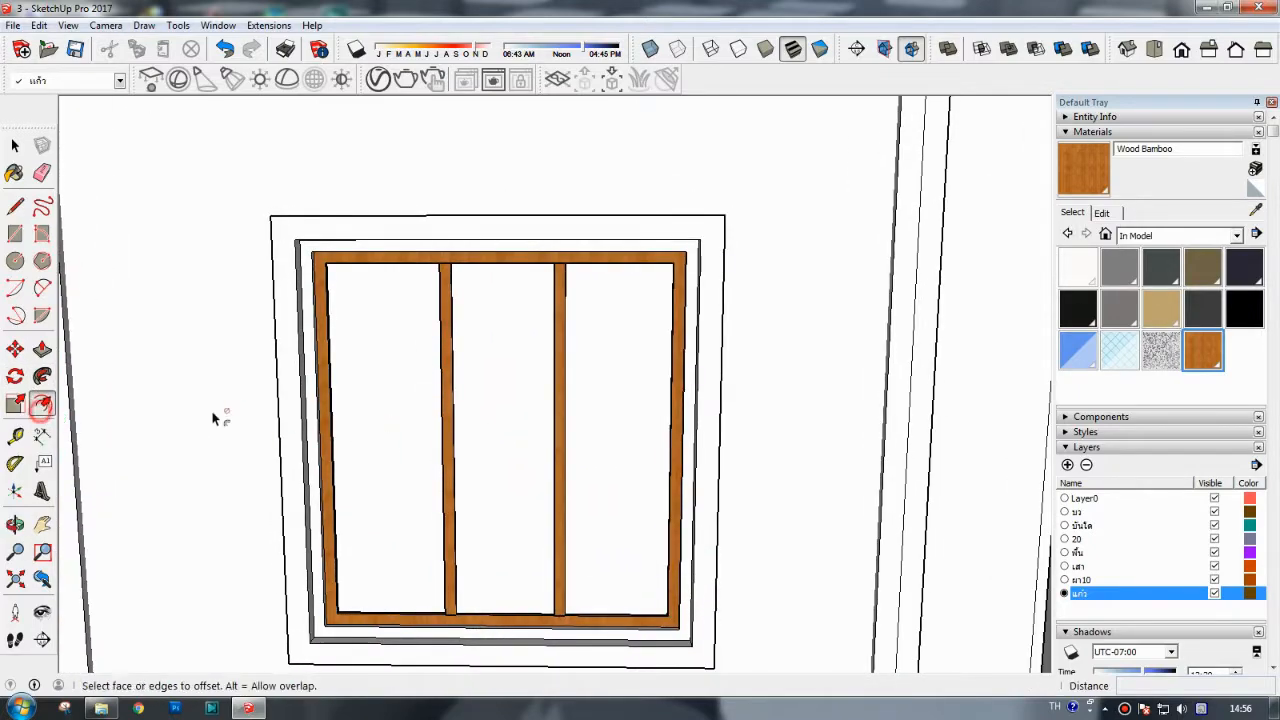
{"action": "left_click", "coordinate": [414, 386]}
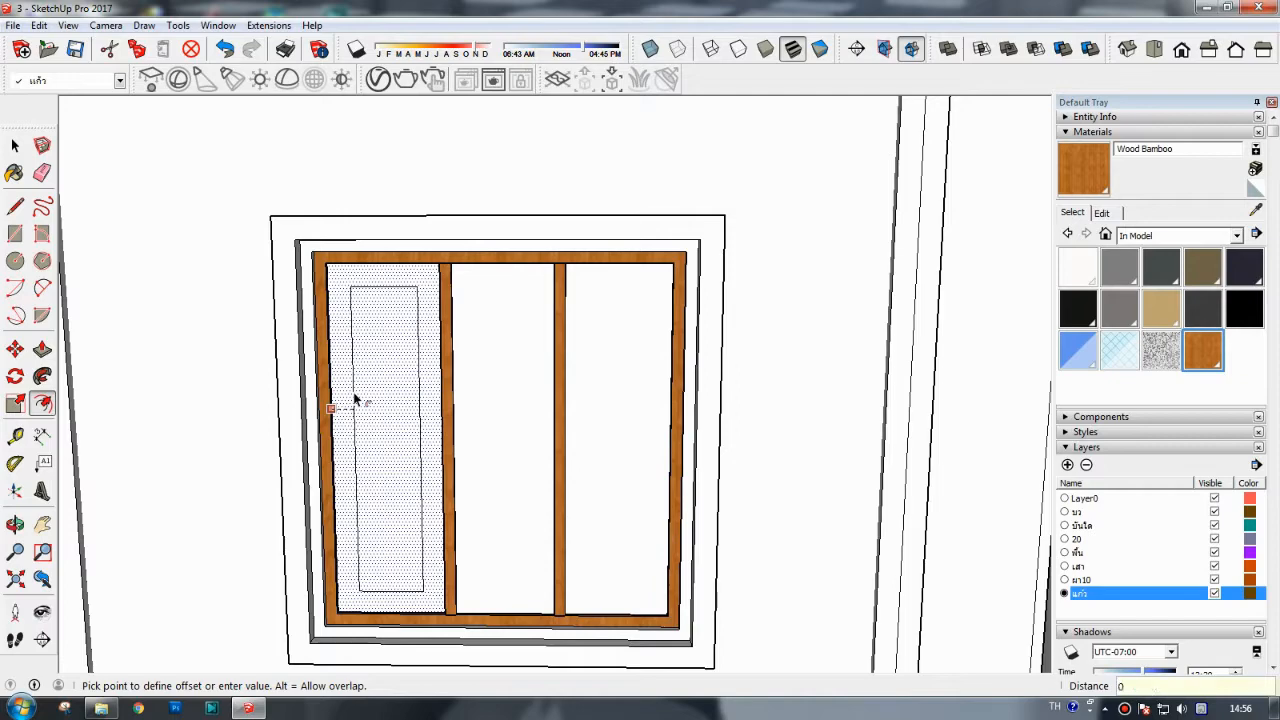
{"action": "left_click", "coordinate": [362, 403]}
{"action": "left_click", "coordinate": [474, 427]}
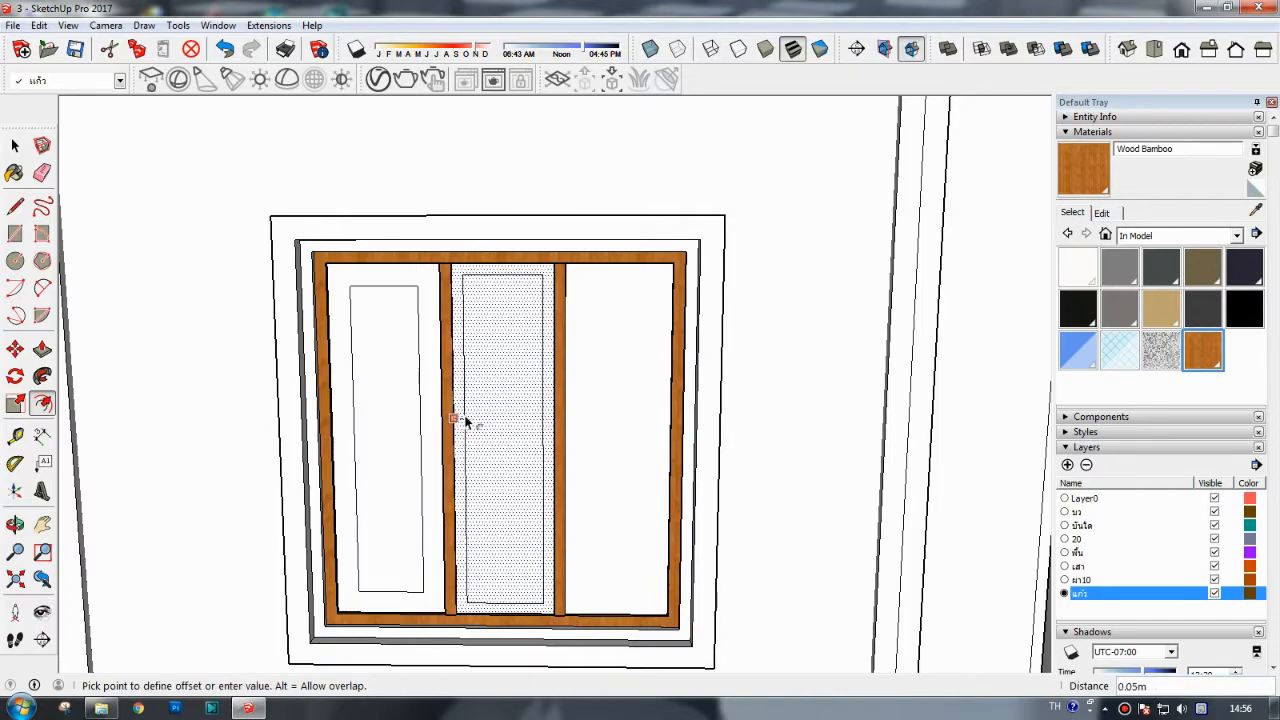
{"action": "type", "text": "0.1"}
{"action": "key", "text": "Return"}
{"action": "double_click", "coordinate": [587, 403]}
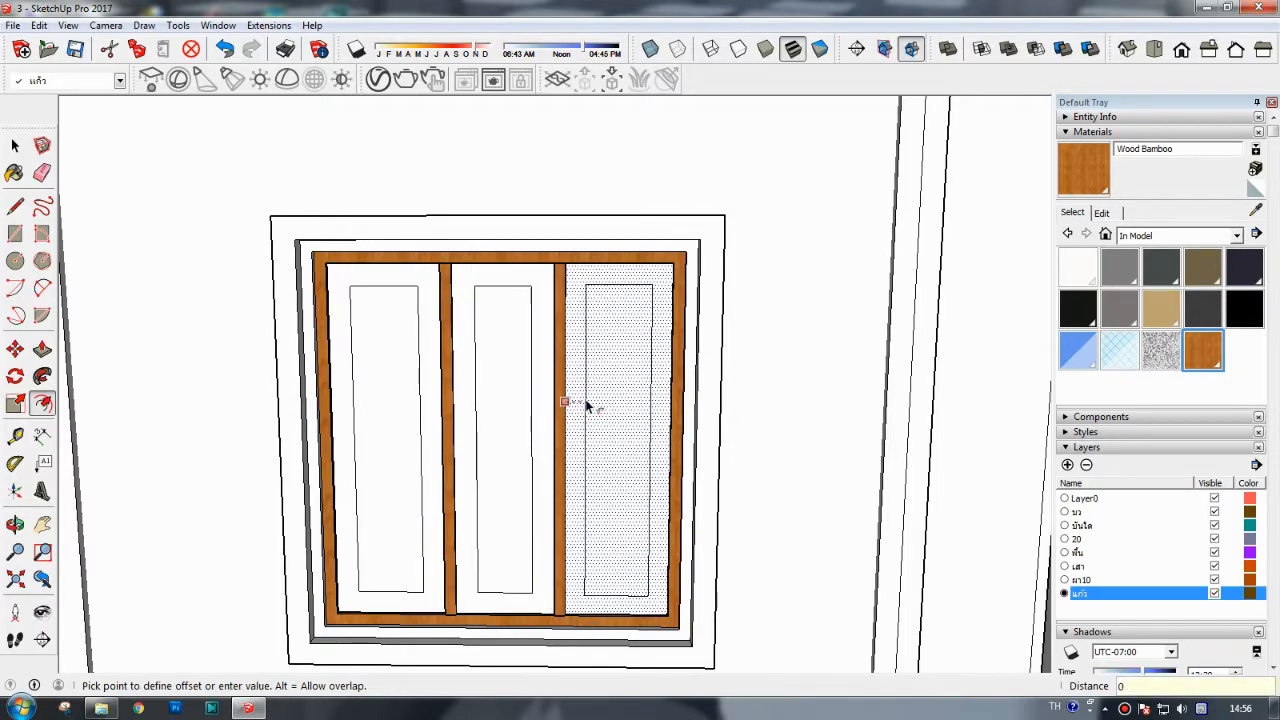
- Undo the inward offsets in the three window panes
{"action": "left_click", "coordinate": [42, 524]}
{"action": "left_click_drag", "start_coordinate": [408, 505], "coordinate": [441, 491]}
{"action": "scroll", "coordinate": [472, 461], "scroll_direction": "down", "scroll_amount": 2}
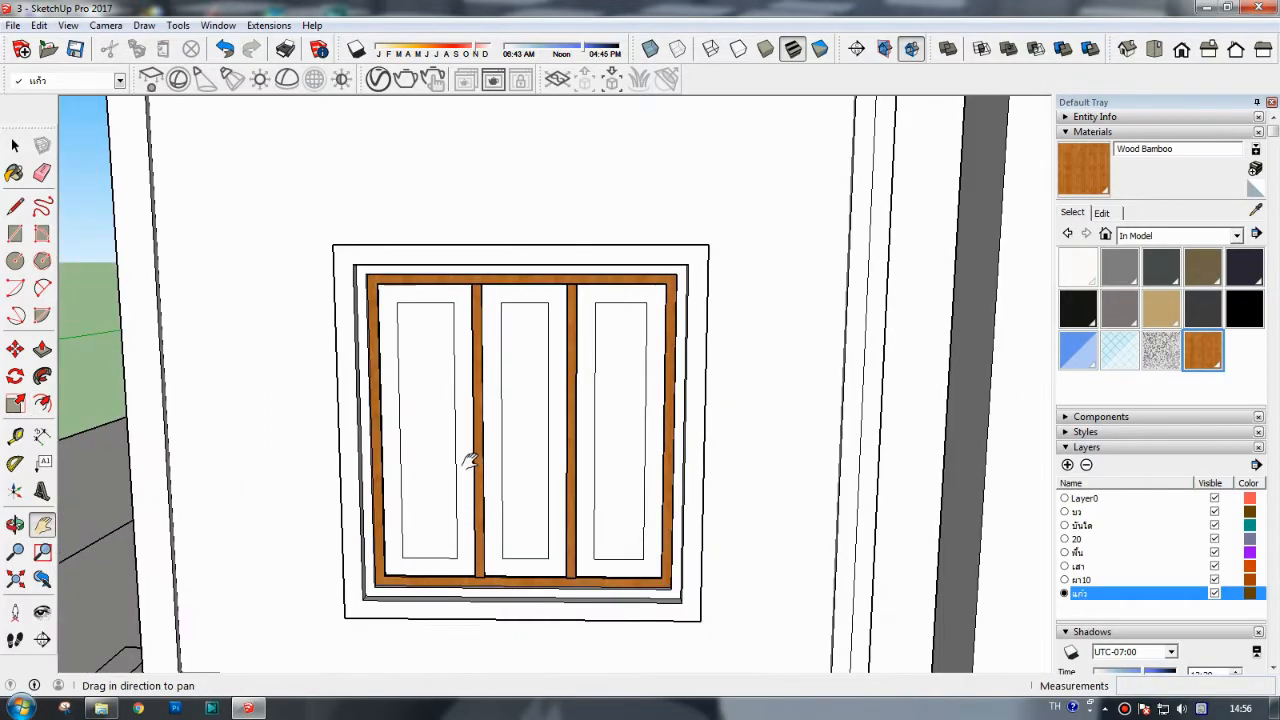
{"action": "key", "text": "ctrl+z"}
{"action": "key", "text": "ctrl+z"}
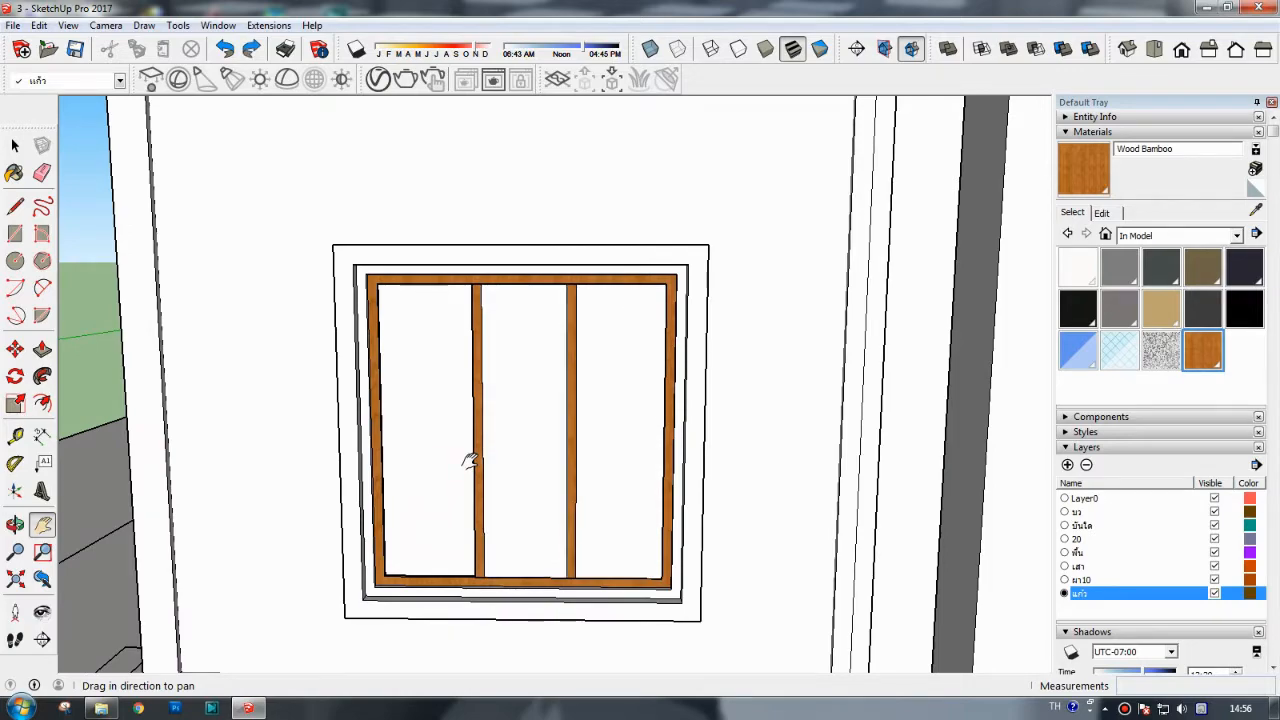
- Move the left edge of the left mullion slightly to the left along the red axis
{"action": "scroll", "coordinate": [447, 385], "scroll_direction": "up", "scroll_amount": 2}
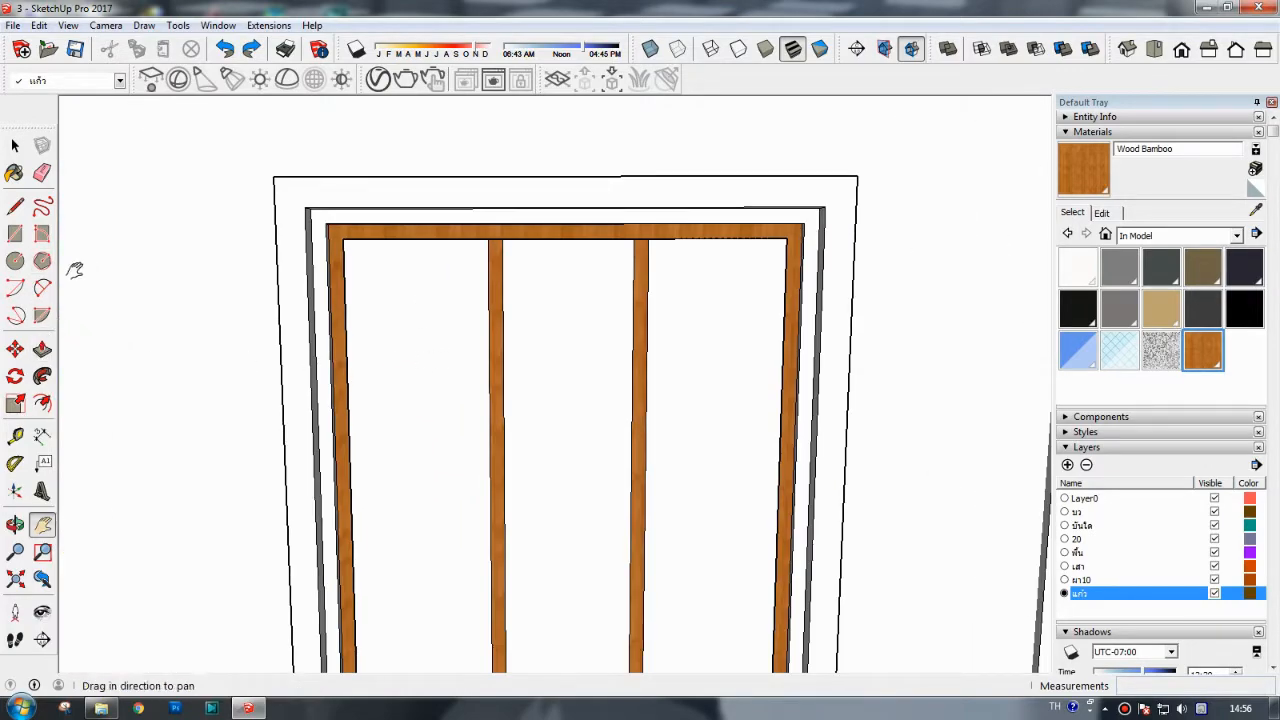
{"action": "left_click", "coordinate": [15, 348]}
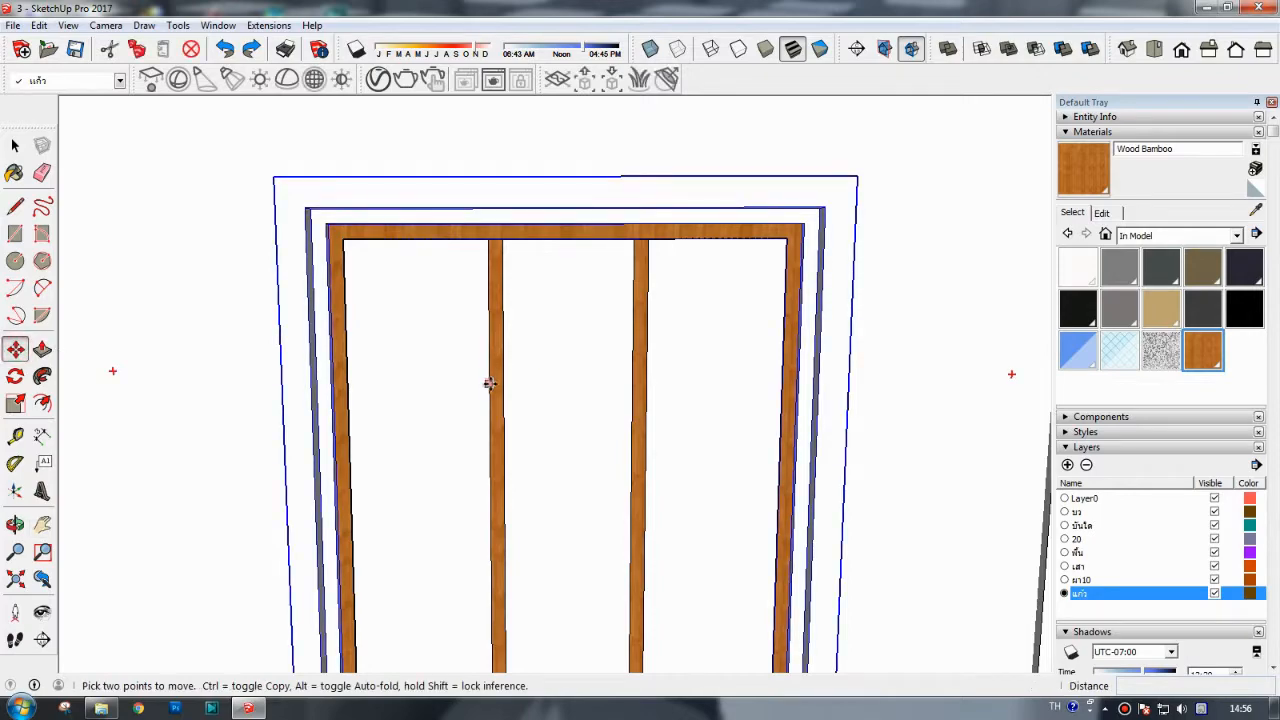
{"action": "left_click", "coordinate": [15, 146]}
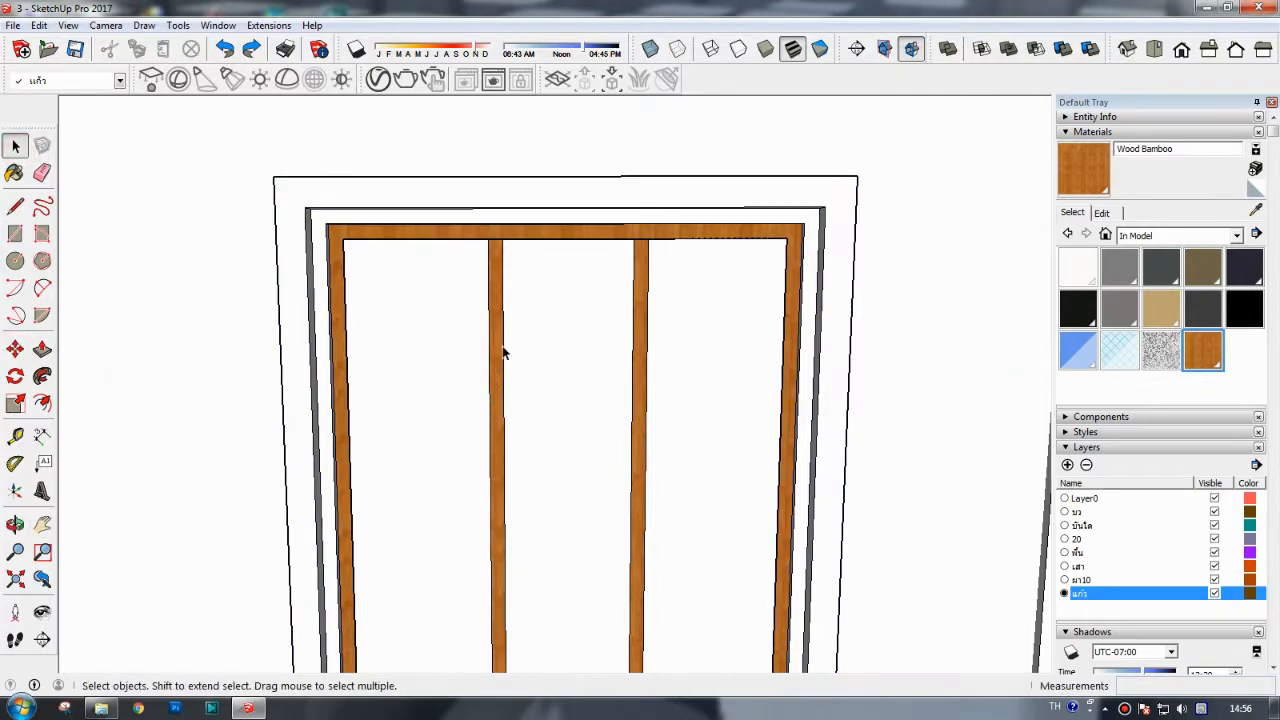
{"action": "left_click", "coordinate": [491, 371]}
{"action": "key", "text": "m"}
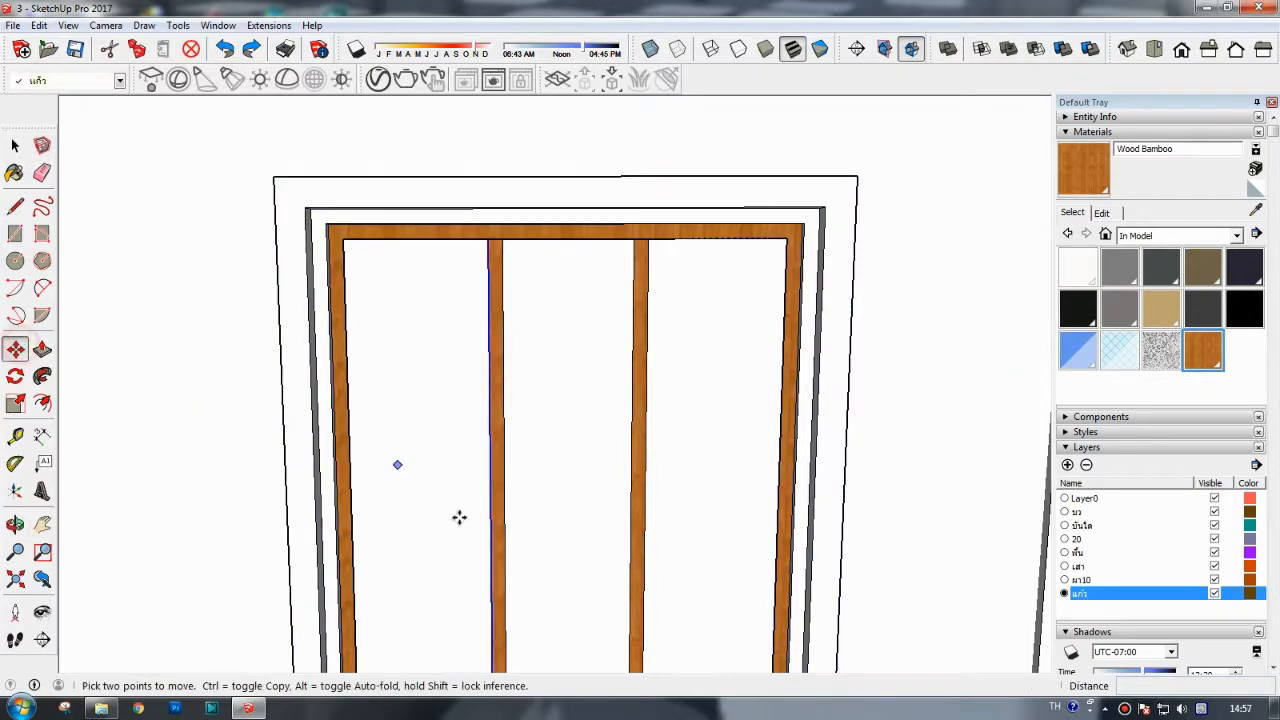
{"action": "left_click", "coordinate": [487, 474]}
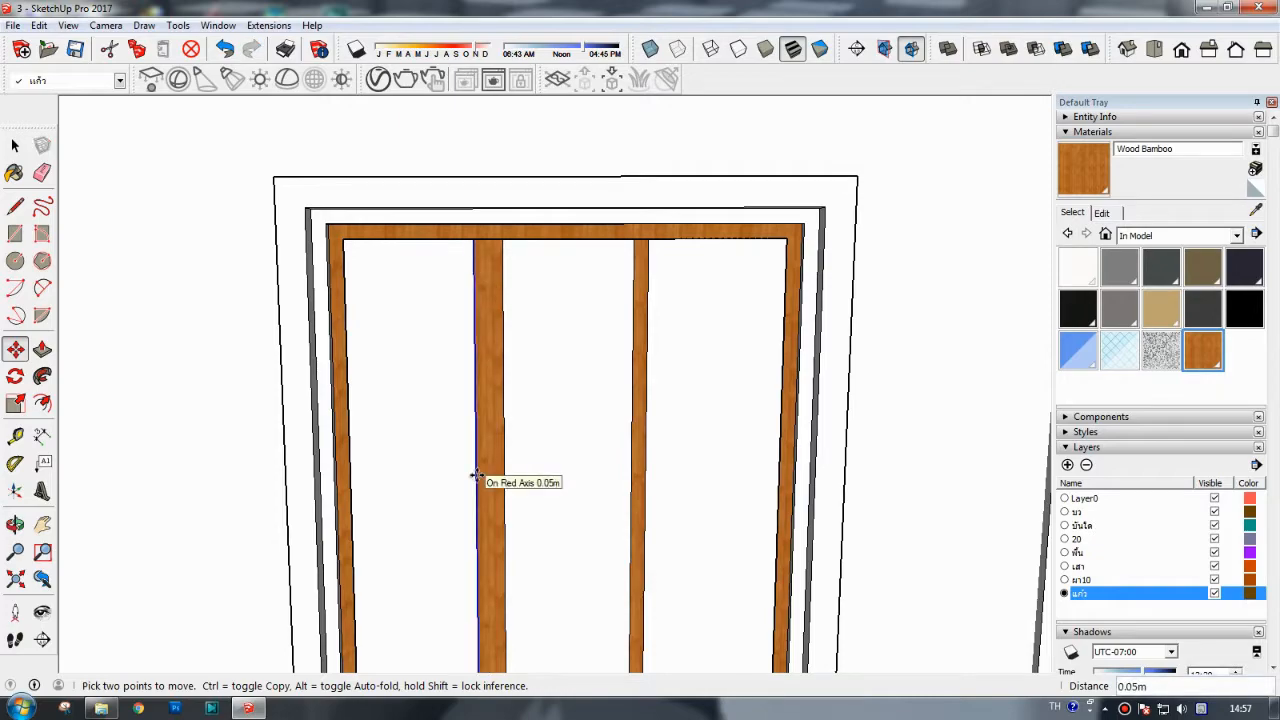
{"action": "key", "text": "Return"}
{"action": "left_click", "coordinate": [504, 467]}
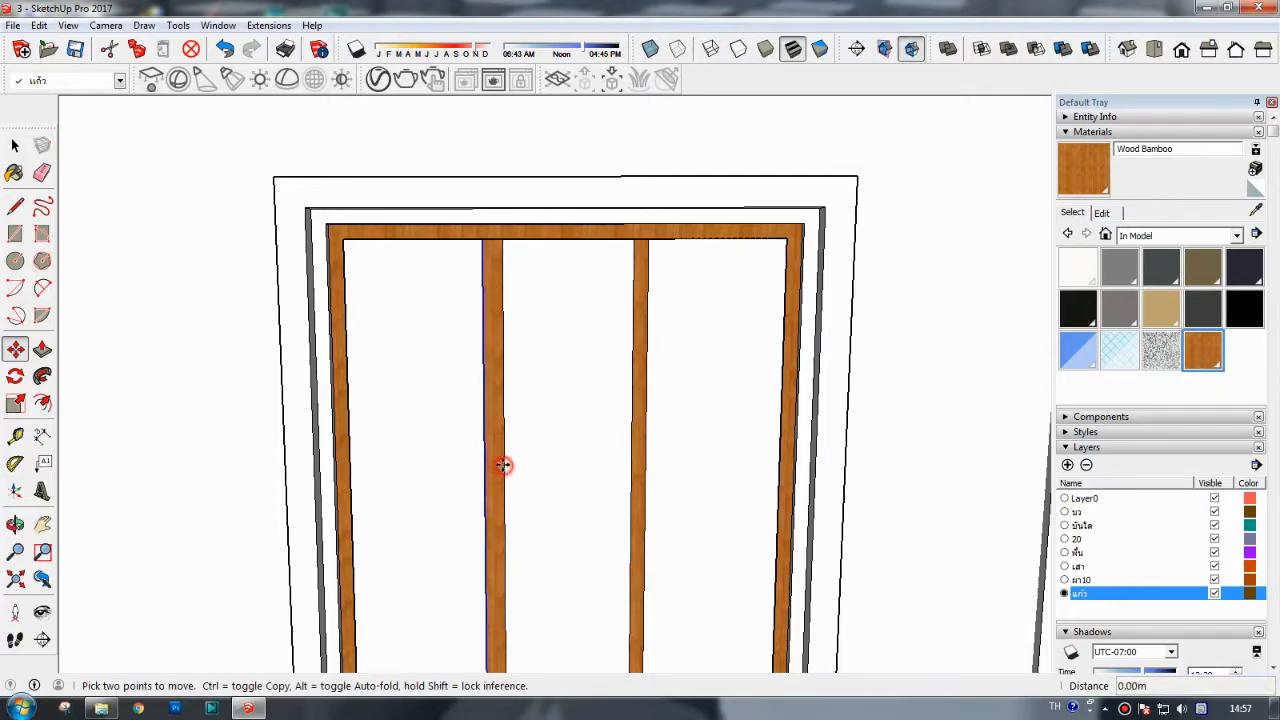
- Move the right edge of the left mullion to the left so the mullion matches the width of the other one
{"action": "key", "text": "space"}
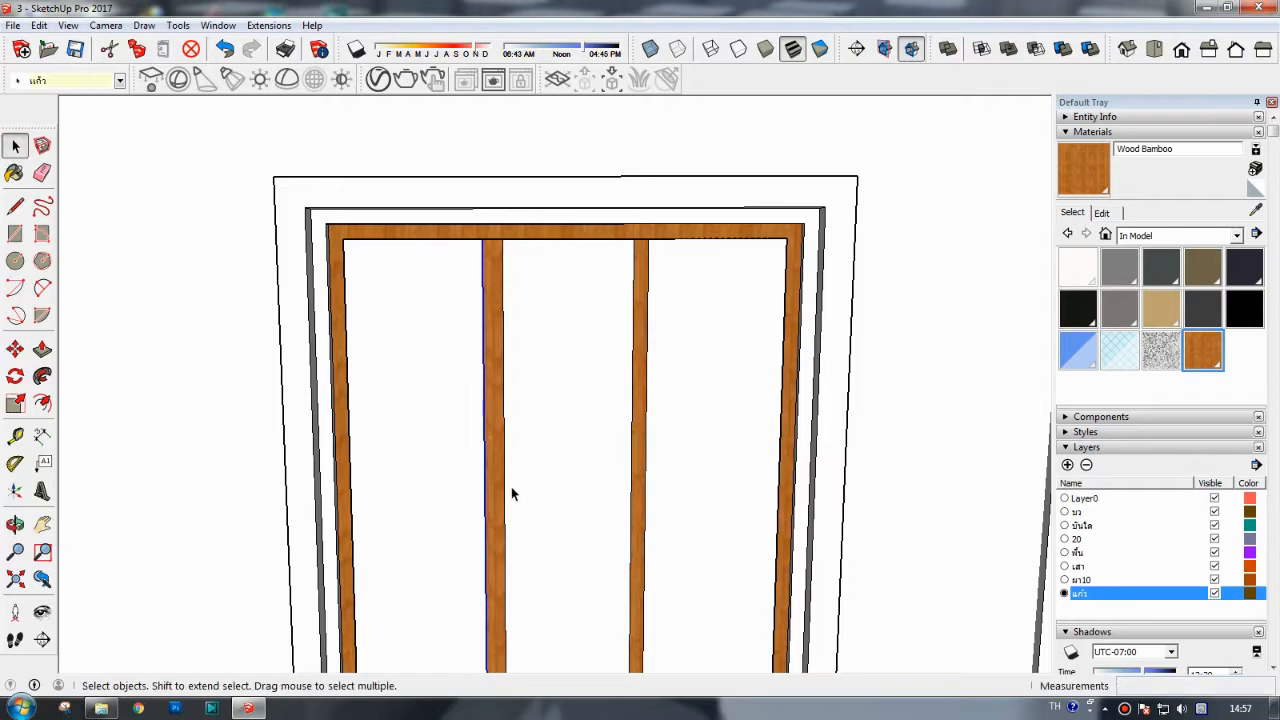
{"action": "left_click", "coordinate": [504, 489]}
{"action": "key", "text": "m"}
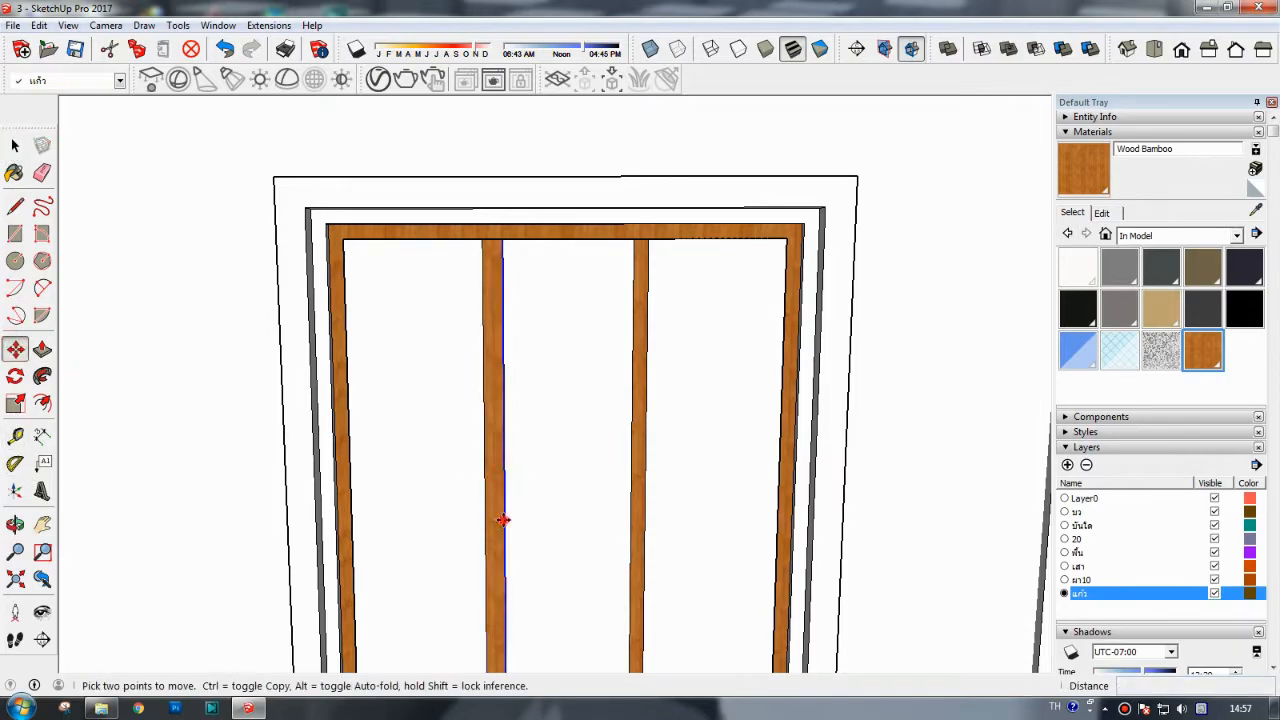
{"action": "left_click", "coordinate": [502, 519]}
{"action": "scroll", "coordinate": [604, 516], "scroll_direction": "down", "scroll_amount": 3}
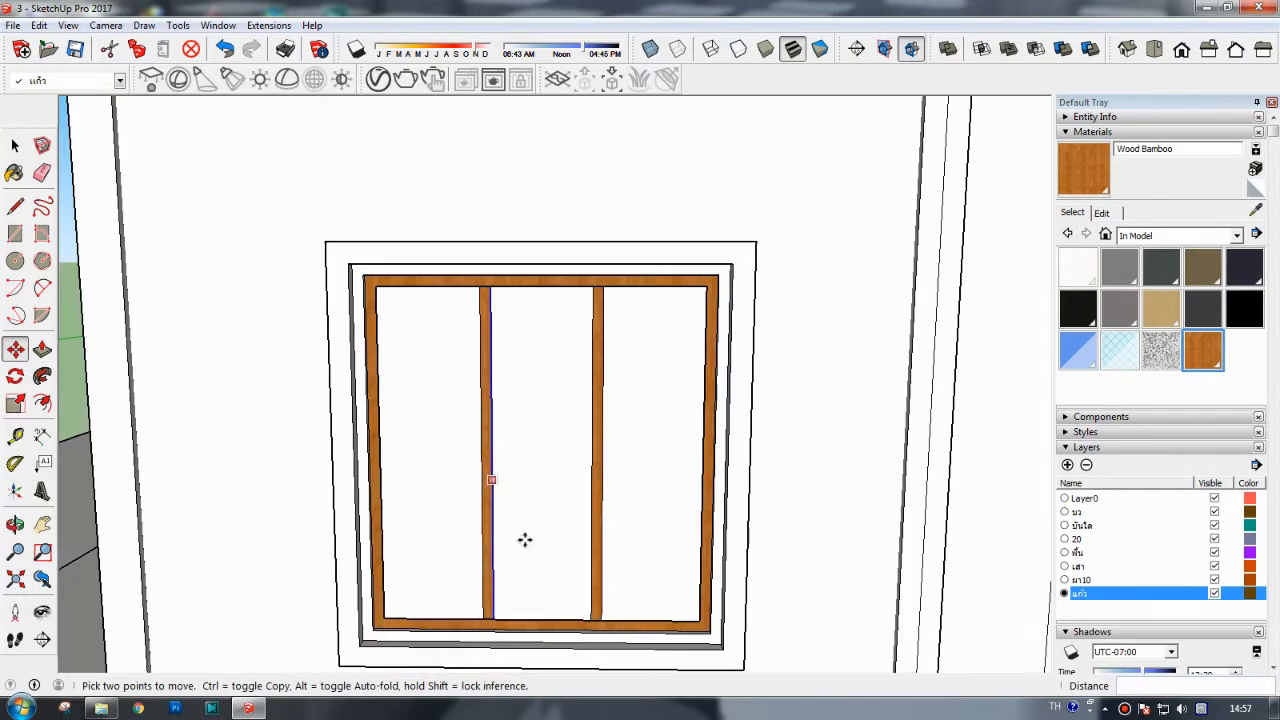
- Offset the outlines of the three window panes inward by 0.1 m
{"action": "left_click", "coordinate": [42, 403]}
{"action": "left_click", "coordinate": [410, 452]}
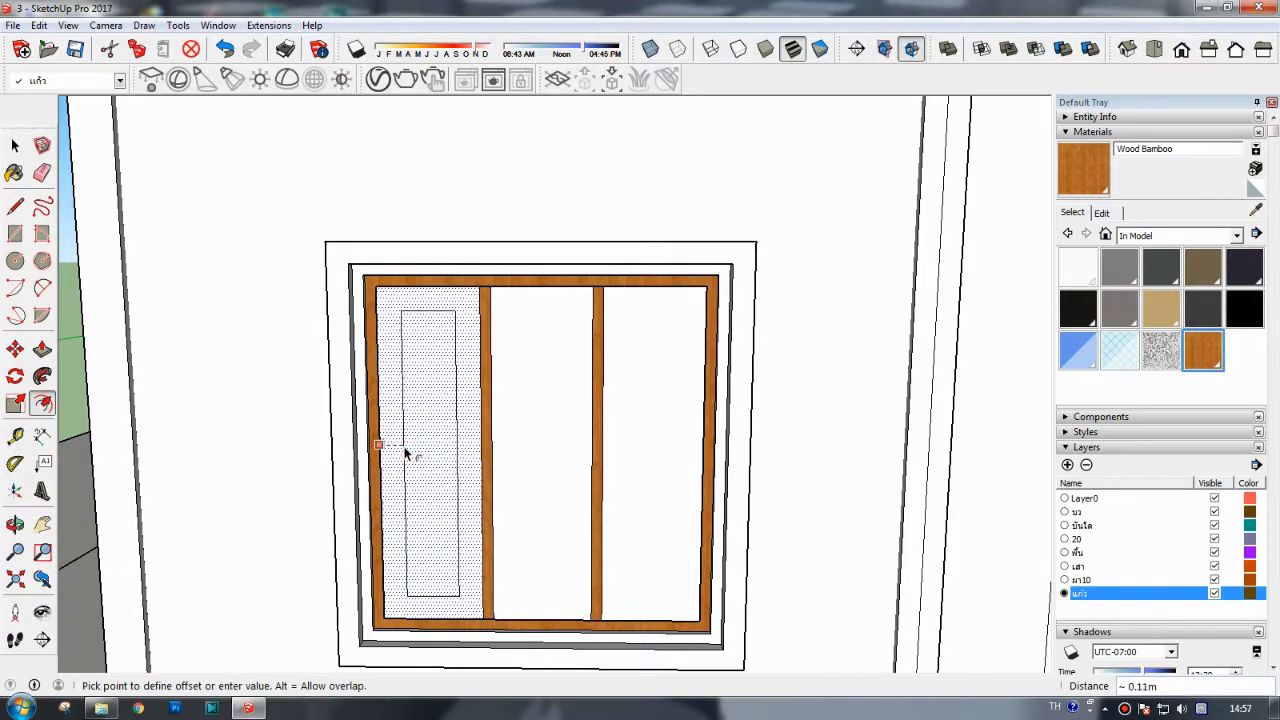
{"action": "type", "text": "0.1"}
{"action": "key", "text": "Return"}
{"action": "left_click", "coordinate": [514, 443]}
{"action": "type", "text": "0.10"}
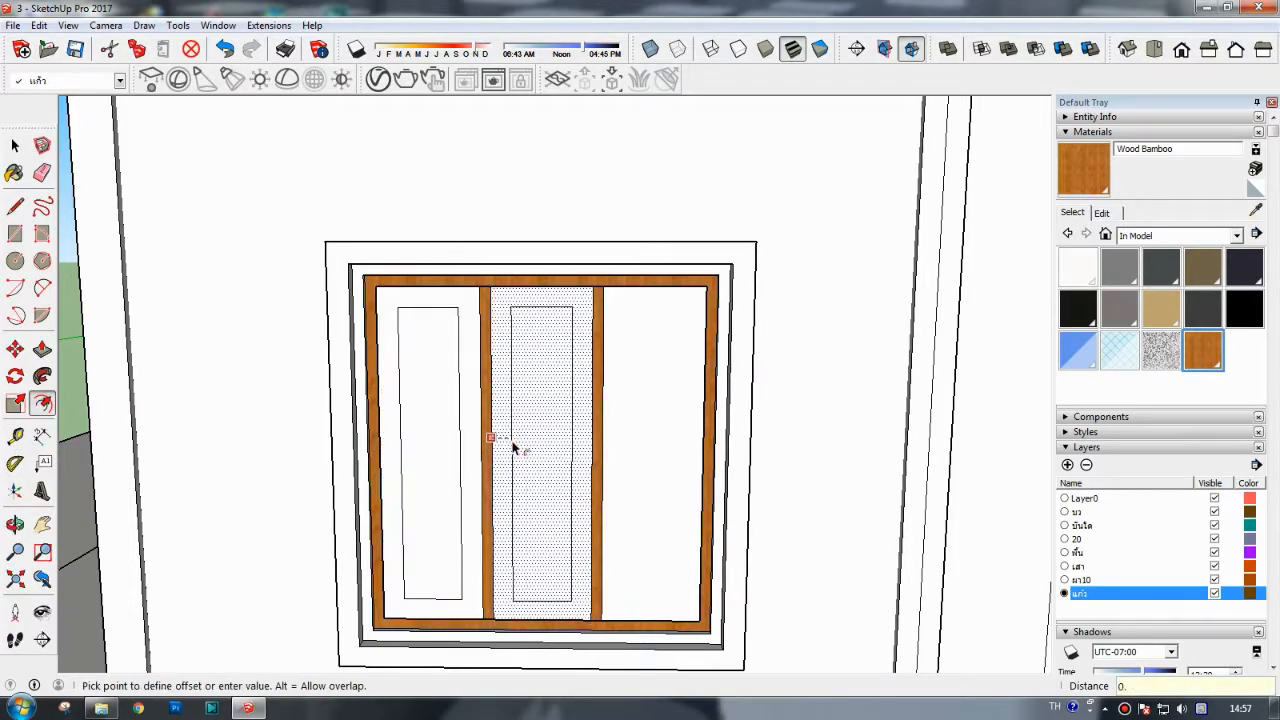
{"action": "key", "text": "Return"}
{"action": "left_click", "coordinate": [605, 436]}
{"action": "type", "text": "0.1"}
{"action": "key", "text": "Return"}
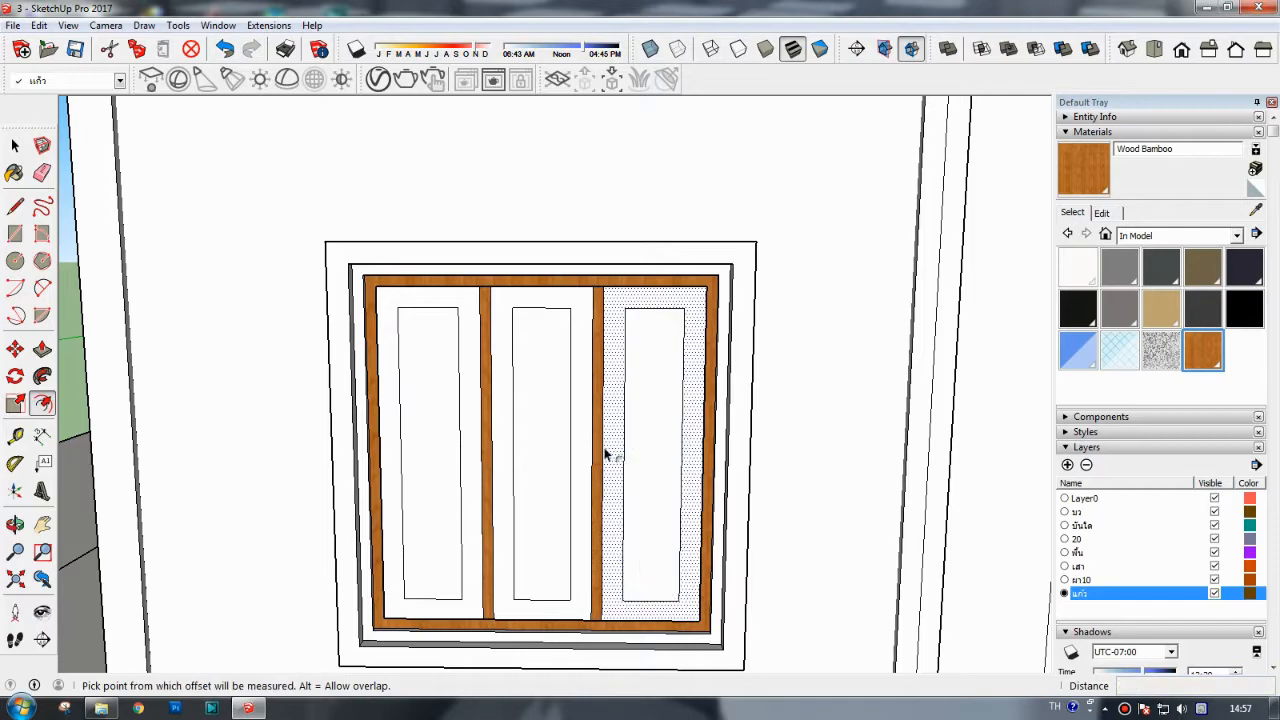
- Try to push the inset panel of the left pane inward by about 0.03 m
{"action": "scroll", "coordinate": [490, 500], "scroll_direction": "down", "scroll_amount": 1}
{"action": "scroll", "coordinate": [510, 525], "scroll_direction": "down", "scroll_amount": 1}
{"action": "middle_click_drag", "start_coordinate": [510, 525], "coordinate": [426, 491]}
{"action": "scroll", "coordinate": [400, 548], "scroll_direction": "up", "scroll_amount": 2}
{"action": "scroll", "coordinate": [423, 478], "scroll_direction": "up", "scroll_amount": 1}
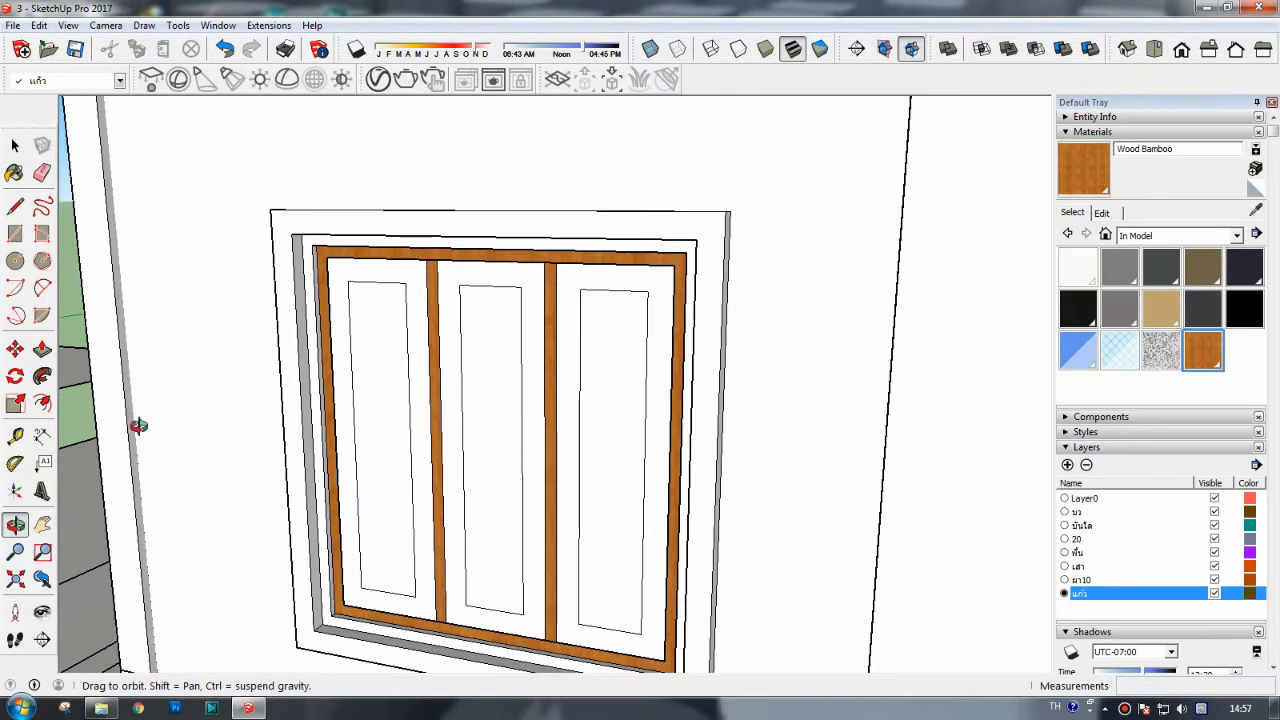
{"action": "left_click", "coordinate": [42, 350]}
{"action": "left_click", "coordinate": [377, 391]}
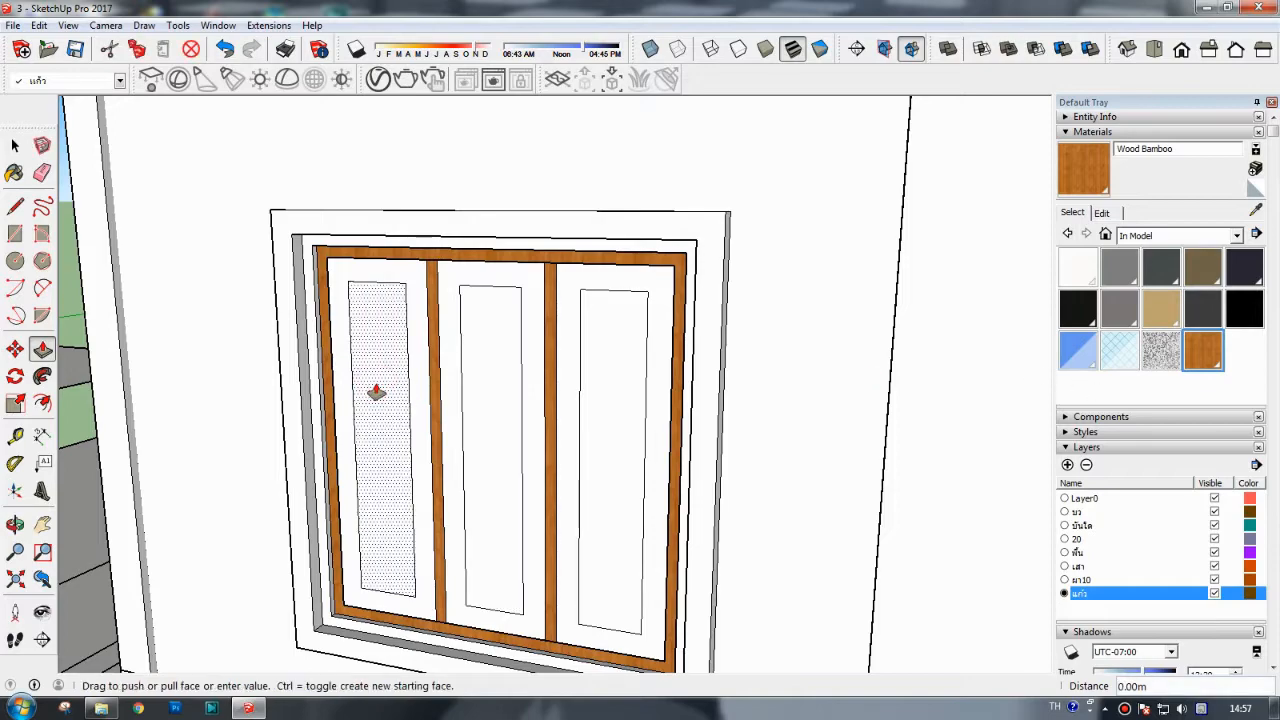
{"action": "left_click", "coordinate": [383, 386]}
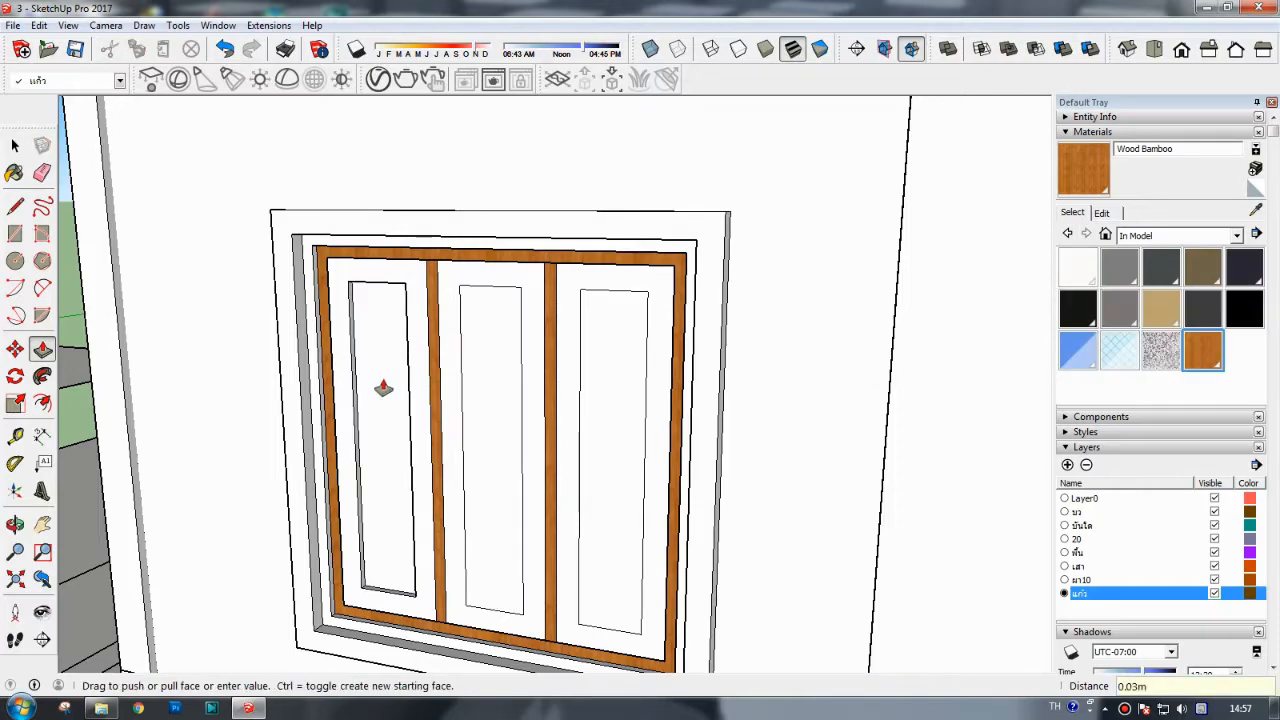
- Try to push the left pane's inset panel back about 0.04 m
{"action": "left_click", "coordinate": [15, 524]}
{"action": "left_click_drag", "start_coordinate": [330, 520], "coordinate": [340, 457]}
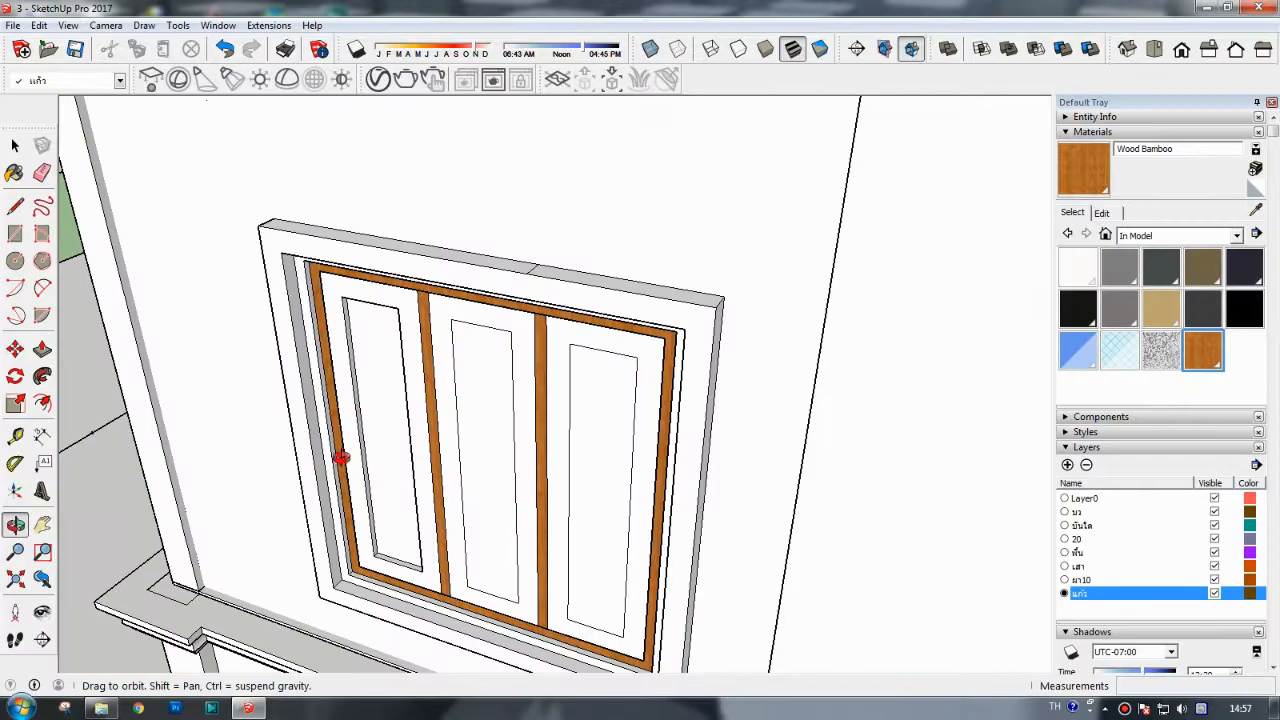
{"action": "left_click_drag", "start_coordinate": [391, 371], "coordinate": [437, 455]}
{"action": "key", "text": "p"}
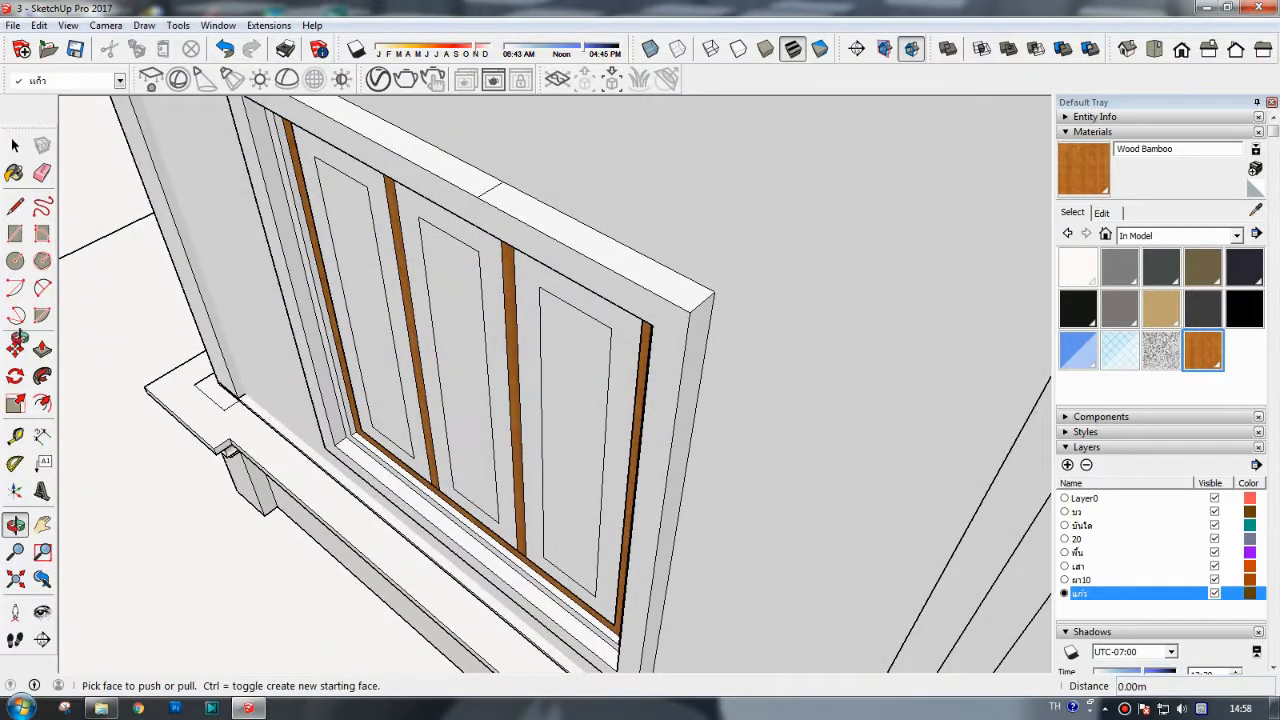
{"action": "left_click", "coordinate": [372, 340]}
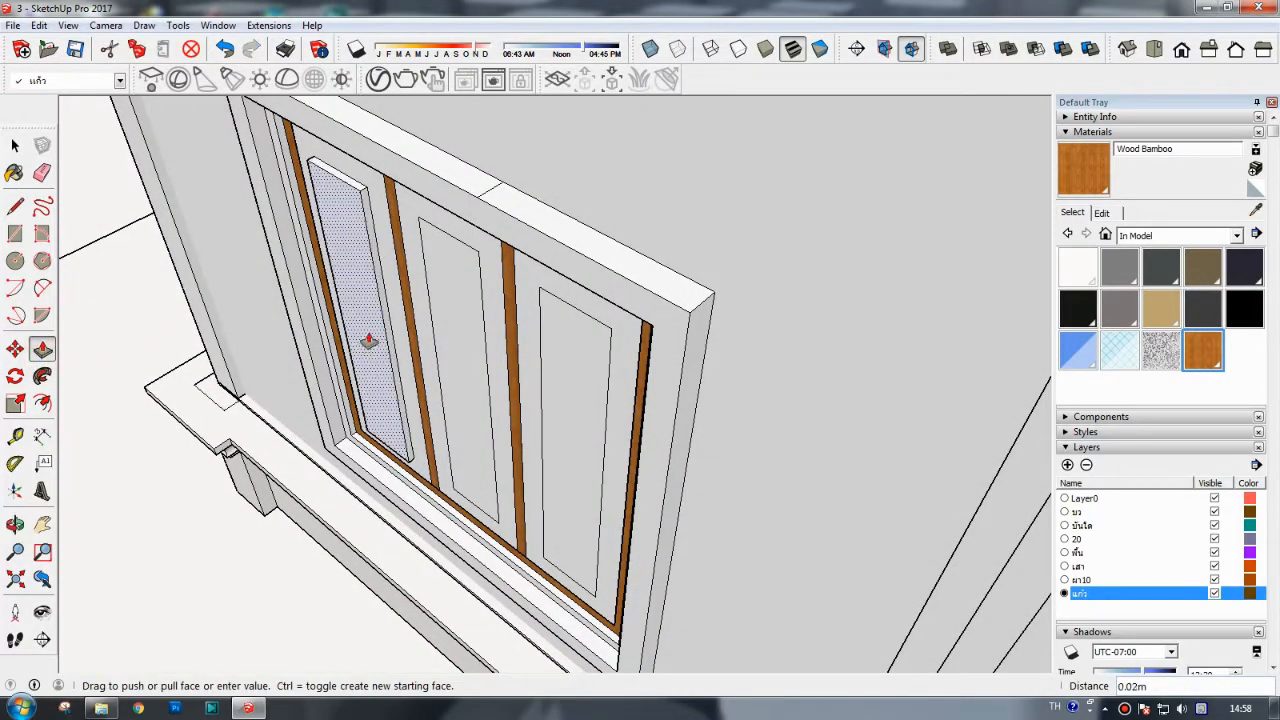
{"action": "left_click", "coordinate": [378, 340]}
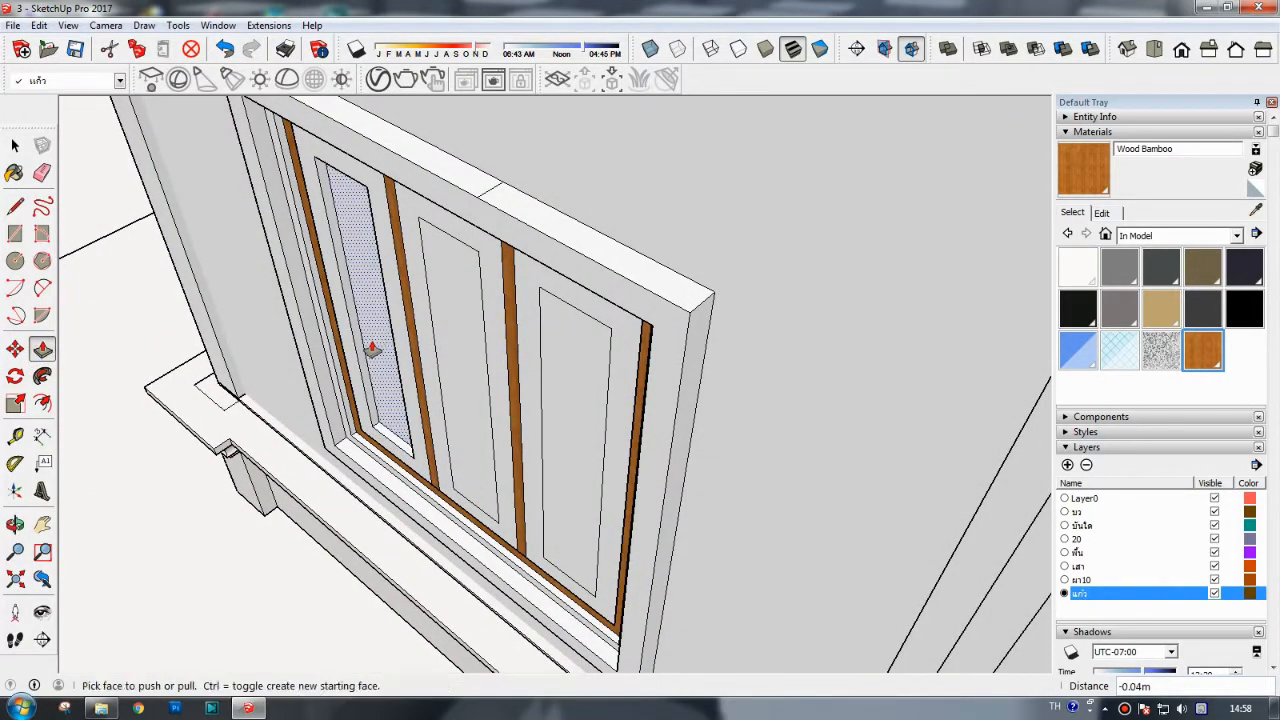
{"action": "left_click", "coordinate": [15, 526]}
{"action": "mouse_move", "coordinate": [640, 392]}
{"action": "left_mouse_down"}
{"action": "mouse_move", "coordinate": [235, 420]}
{"action": "mouse_move", "coordinate": [640, 413]}
{"action": "left_mouse_up"}
{"action": "middle_click_drag", "start_coordinate": [640, 413], "coordinate": [614, 363]}
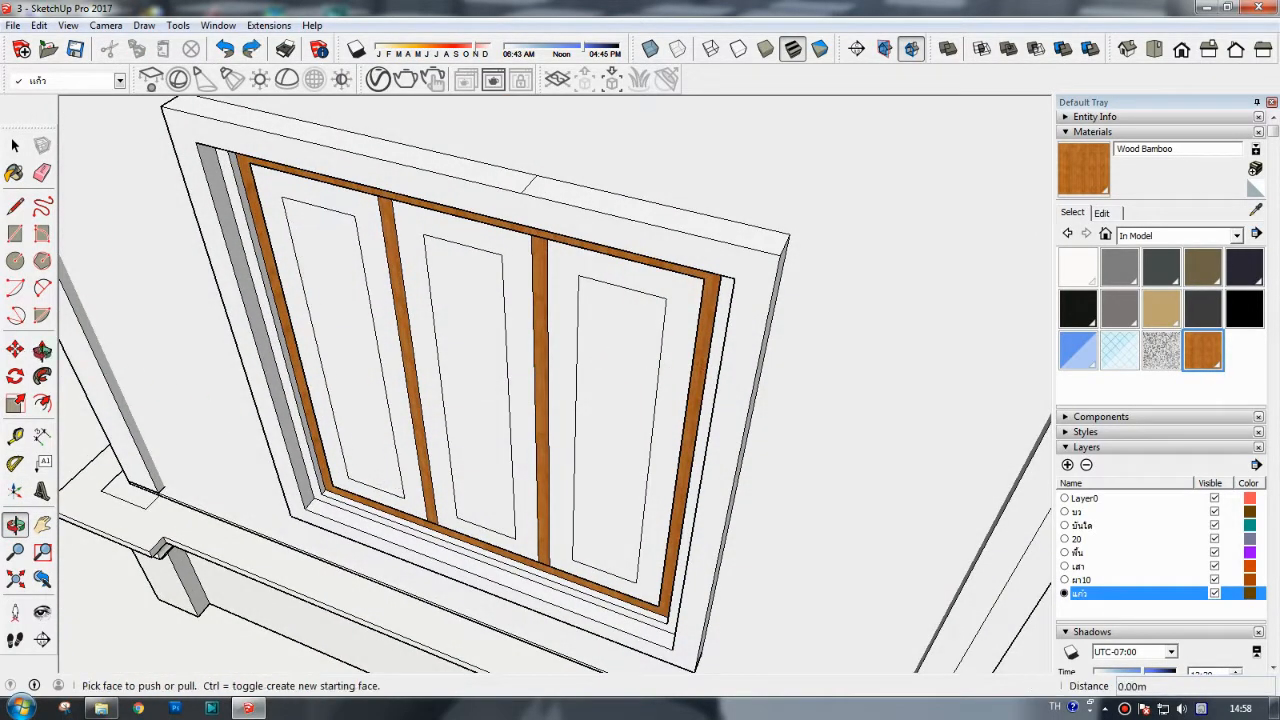
- Push the inset panels of all three panes inward by 0.05 m to form openings
{"action": "left_click", "coordinate": [42, 349]}
{"action": "left_click", "coordinate": [354, 371]}
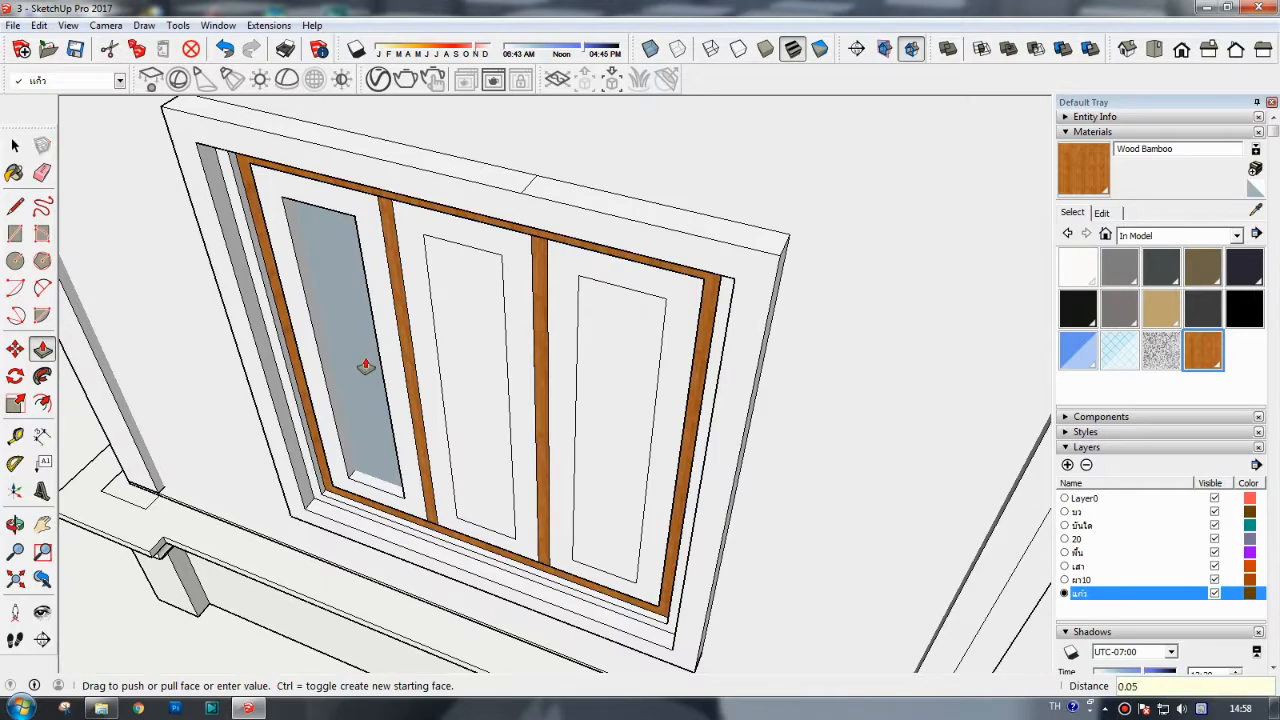
{"action": "left_click", "coordinate": [360, 372]}
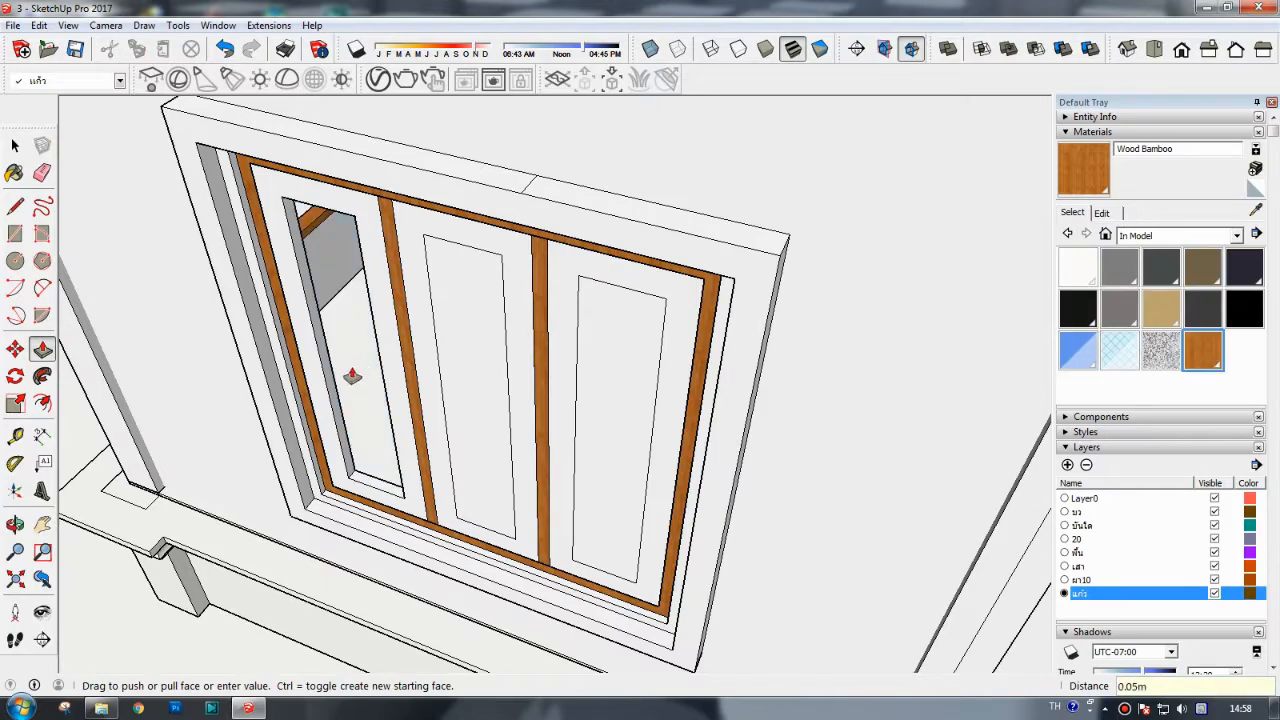
{"action": "left_click", "coordinate": [491, 455]}
{"action": "left_click", "coordinate": [489, 427]}
{"action": "left_click", "coordinate": [603, 440]}
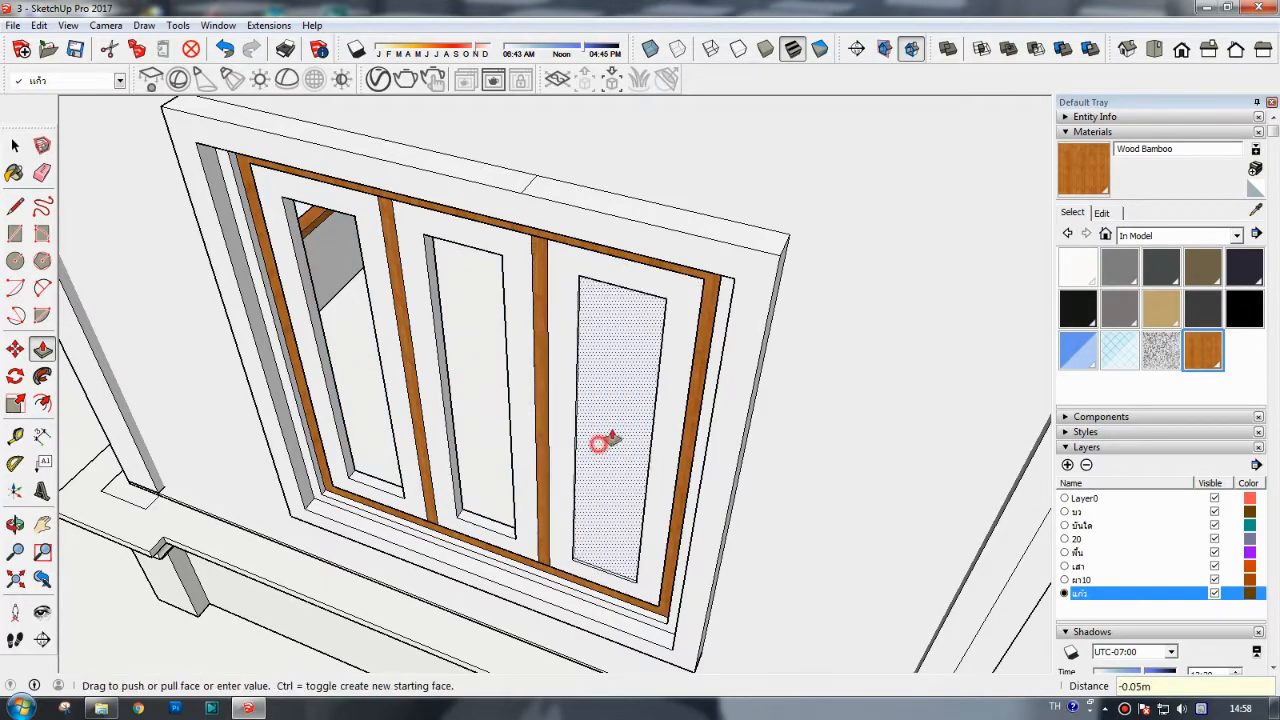
{"action": "left_click", "coordinate": [612, 437]}
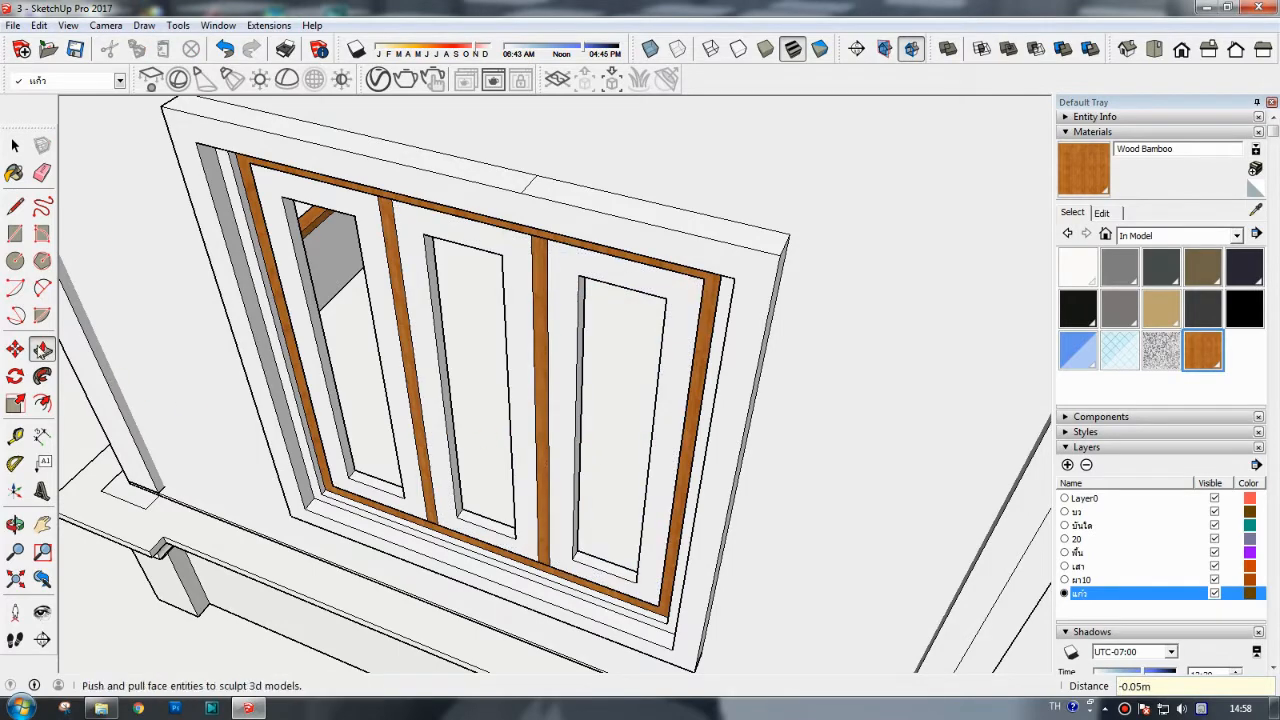
- Paint the frames around the three openings with Wood Bamboo
{"action": "left_click", "coordinate": [15, 205]}
{"action": "key", "text": "b"}
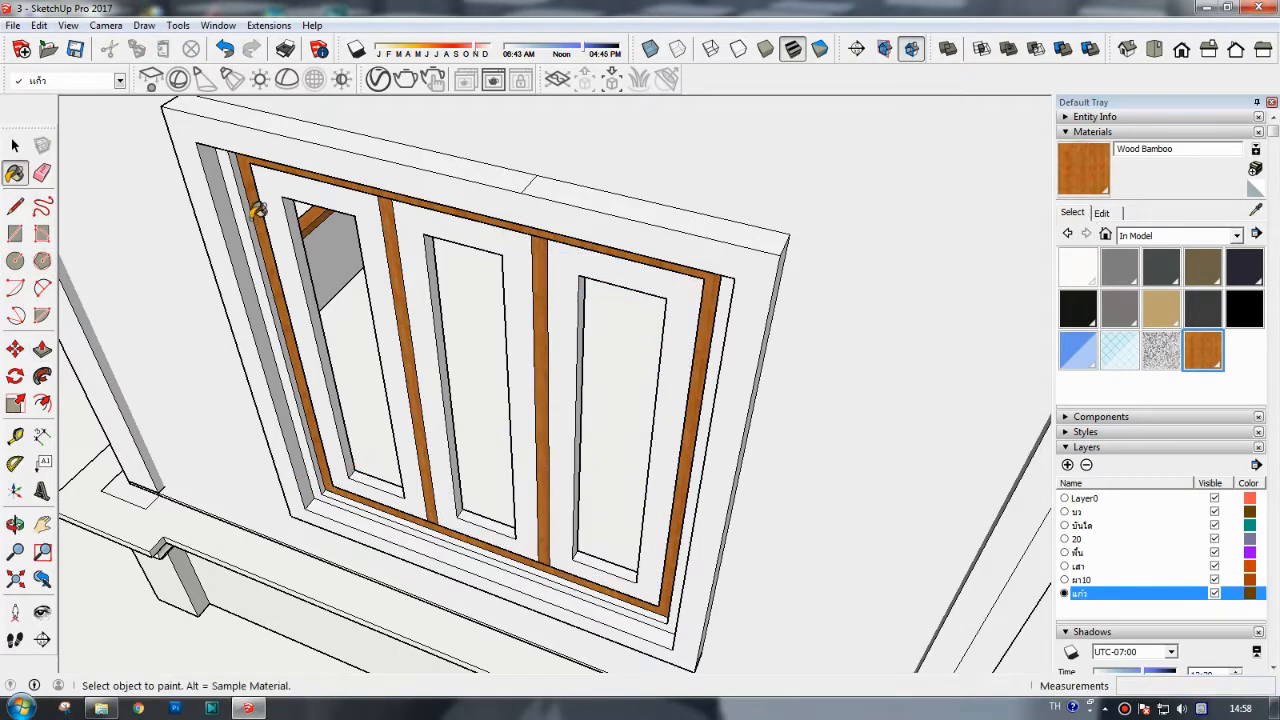
{"action": "left_click", "coordinate": [268, 197]}
{"action": "left_click", "coordinate": [450, 219]}
{"action": "left_click", "coordinate": [571, 251]}
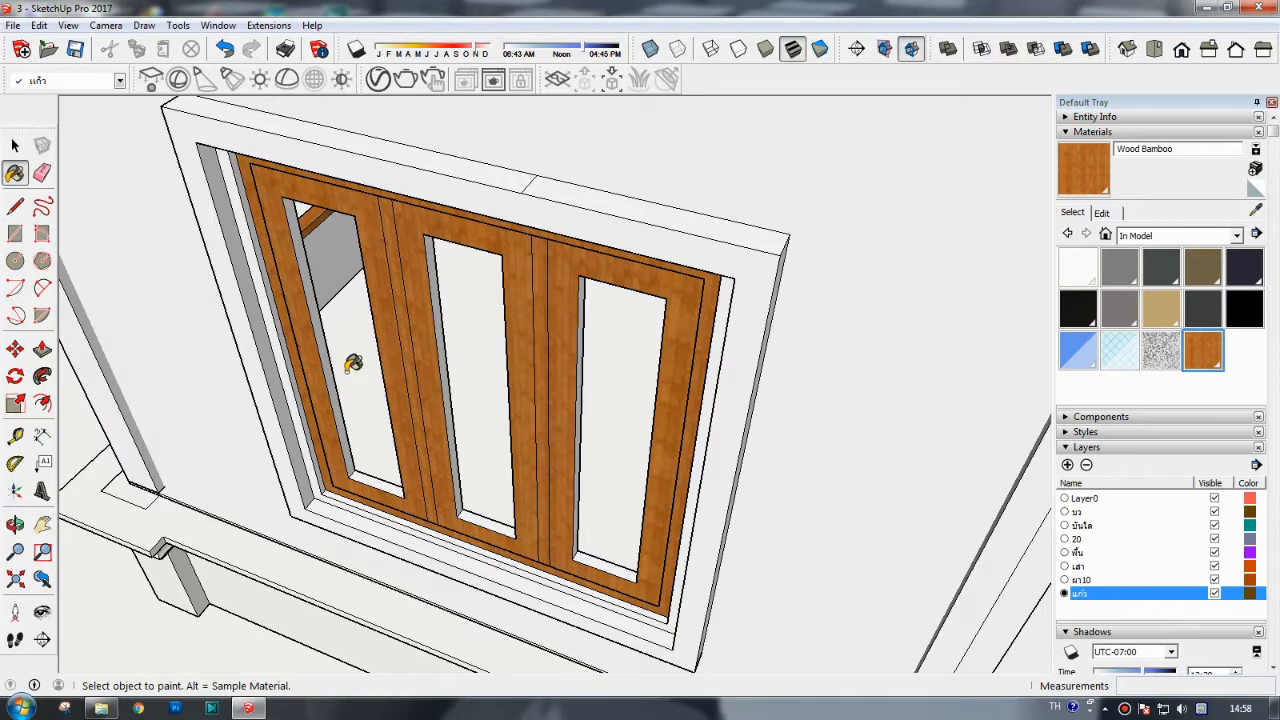
- Undo the wood painting of the pane frames and the three pushed-in panels
{"action": "key", "text": "ctrl+z"}
{"action": "key", "text": "ctrl+z"}
{"action": "key", "text": "ctrl+z"}
{"action": "key", "text": "ctrl+z"}
{"action": "key", "text": "ctrl+z"}
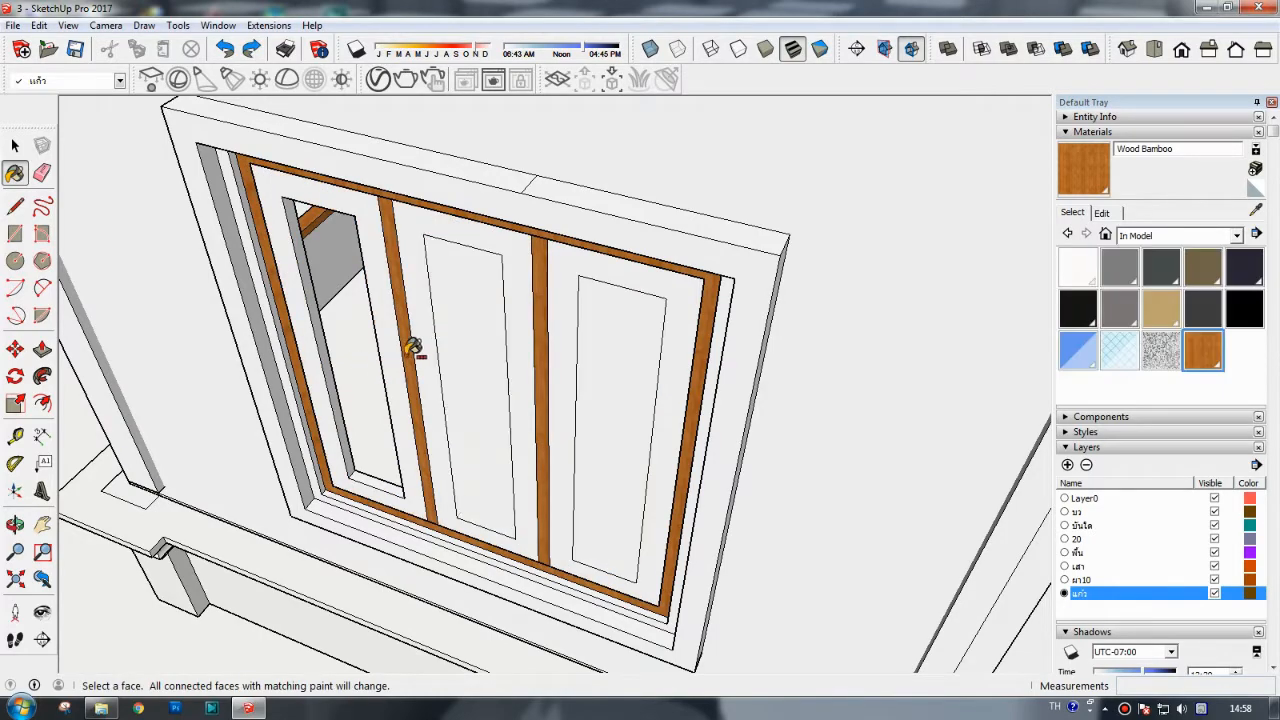
{"action": "key", "text": "ctrl+z"}
- Paint the frames and inset panels of all three window panes with Wood Bamboo
{"action": "left_click", "coordinate": [606, 300]}
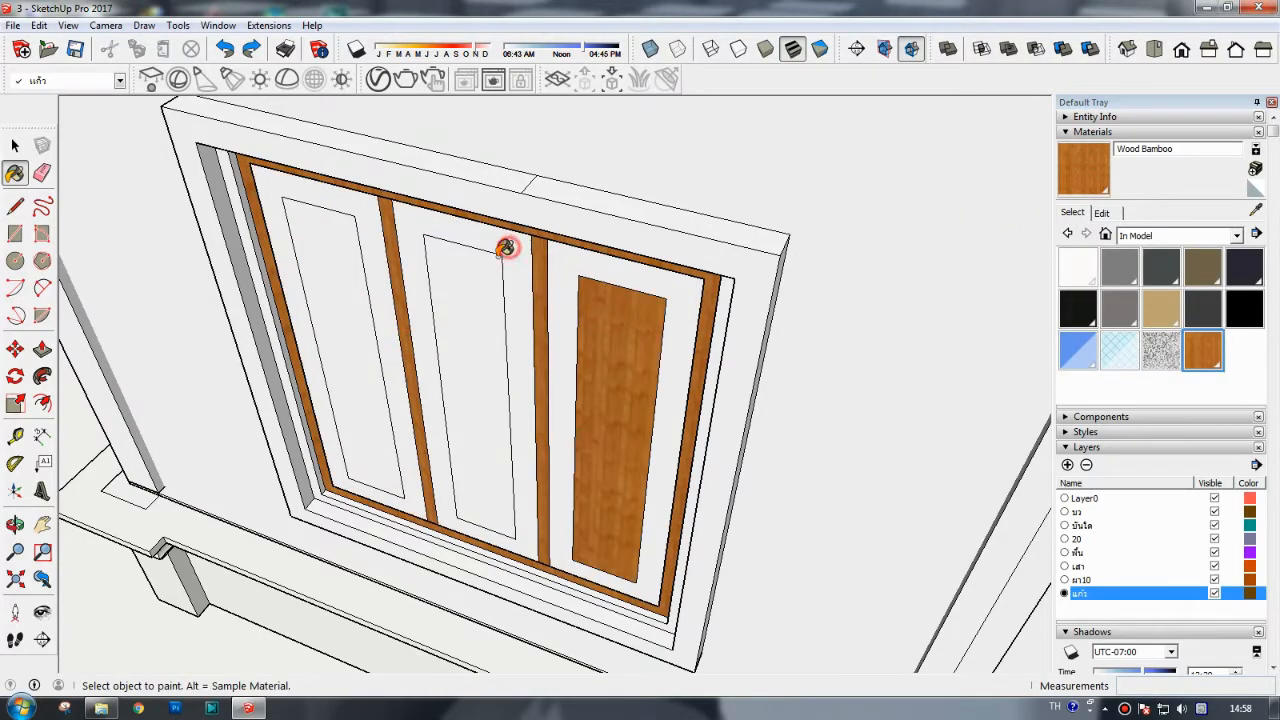
{"action": "left_click", "coordinate": [561, 258]}
{"action": "left_click", "coordinate": [460, 228]}
{"action": "left_click", "coordinate": [330, 205]}
- Push the inset panels of the three wooden panes inward by 0.05 m to cut through openings
{"action": "key", "text": "p"}
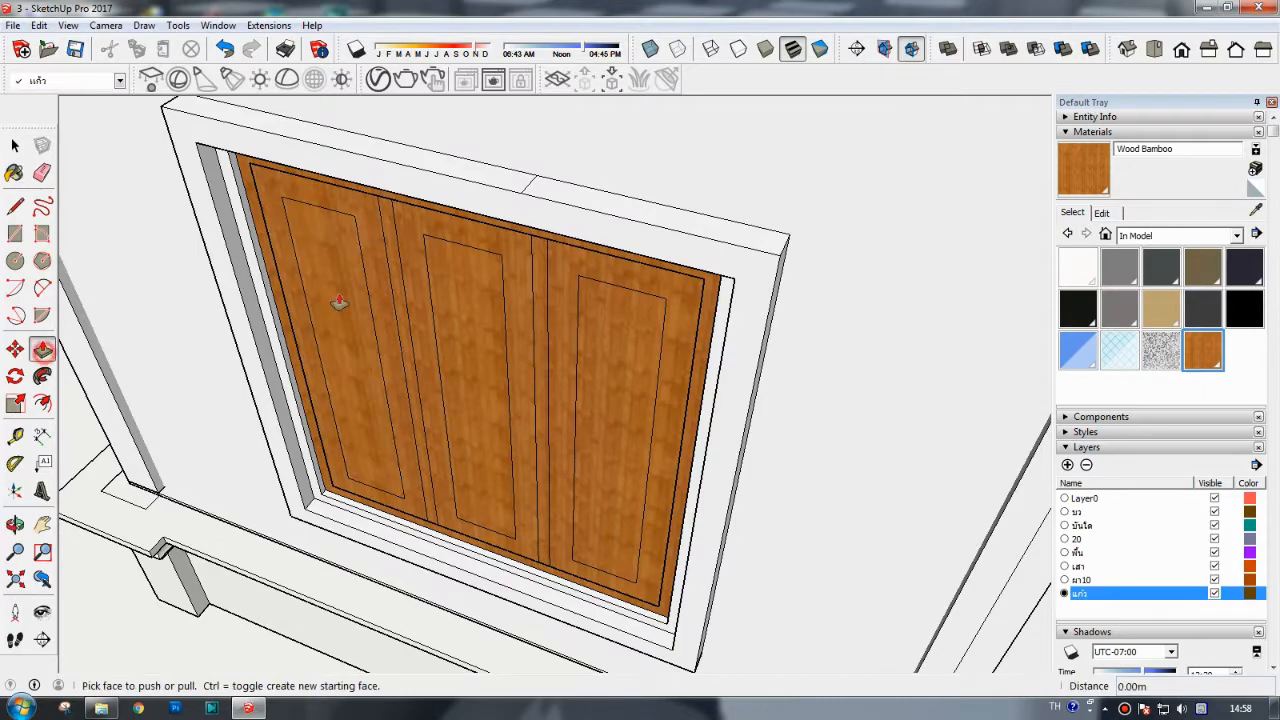
{"action": "left_click", "coordinate": [330, 295]}
{"action": "left_click", "coordinate": [352, 308]}
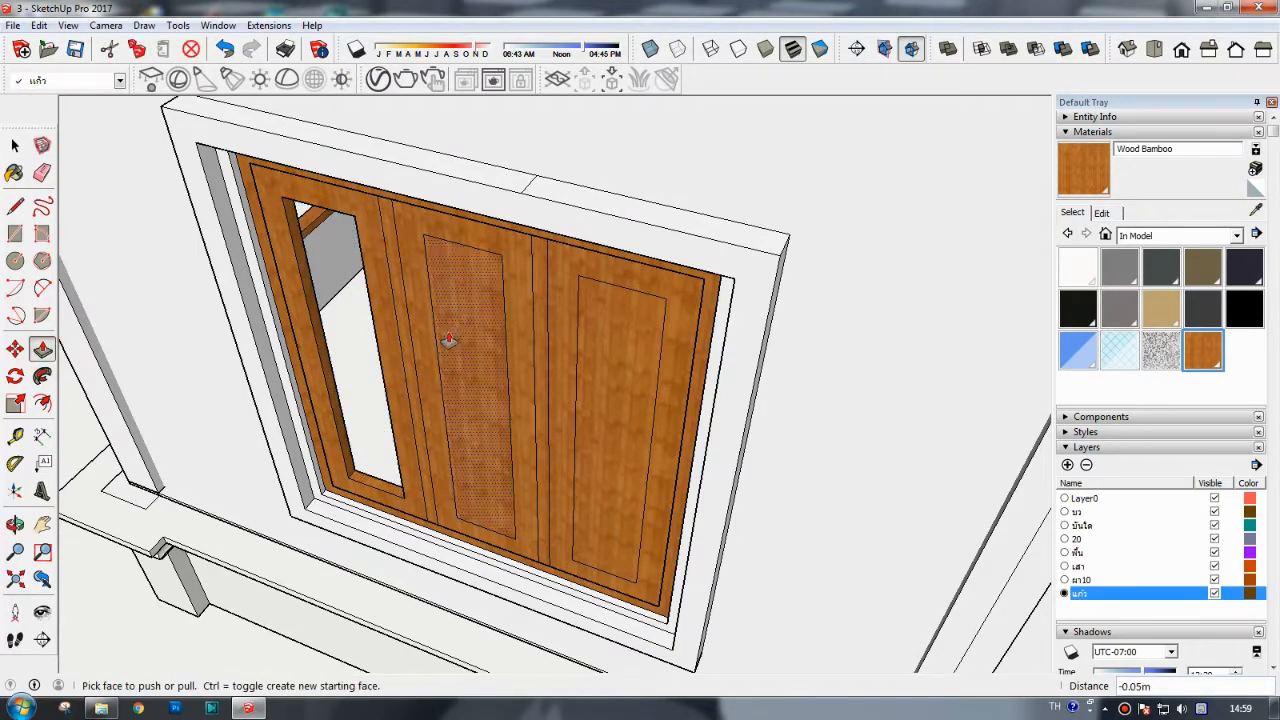
{"action": "double_click", "coordinate": [452, 339]}
{"action": "left_click", "coordinate": [603, 346]}
{"action": "left_click", "coordinate": [603, 363]}
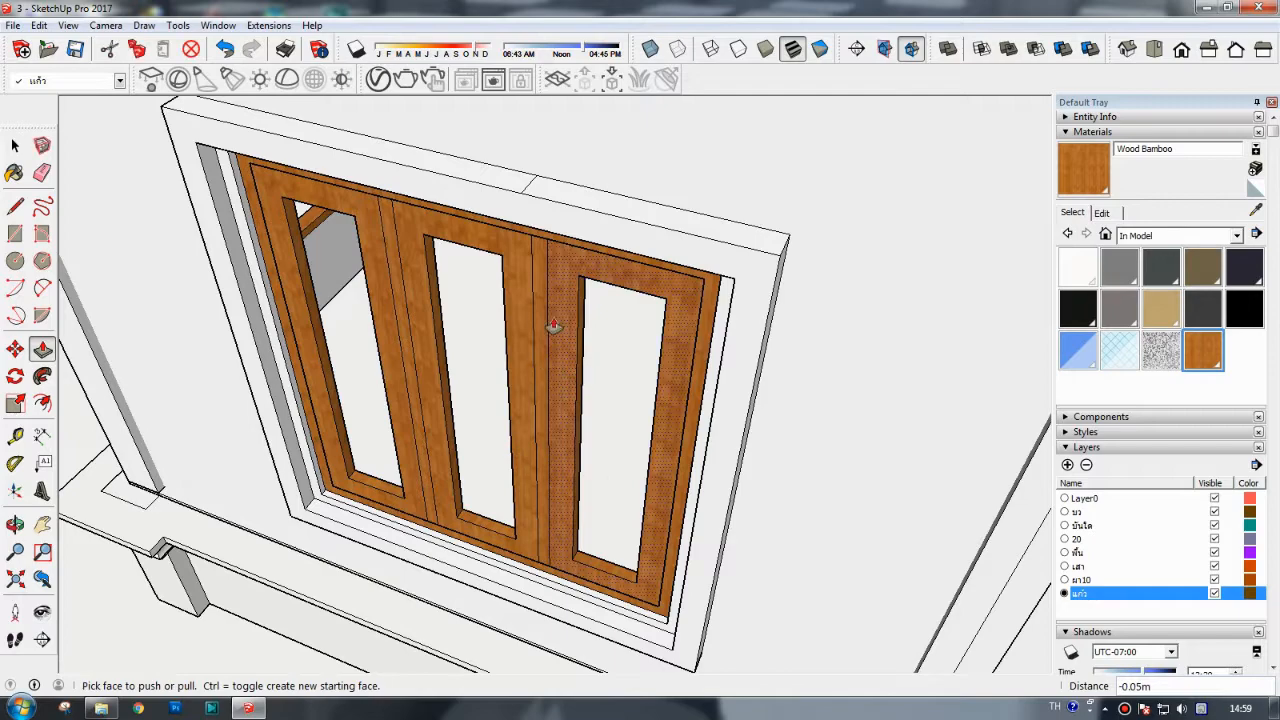
- Try to push/pull the left mullion by about 0.01 m and undo it
{"action": "scroll", "coordinate": [214, 264], "scroll_direction": "up", "scroll_amount": 3}
{"action": "scroll", "coordinate": [214, 264], "scroll_direction": "down", "scroll_amount": 5}
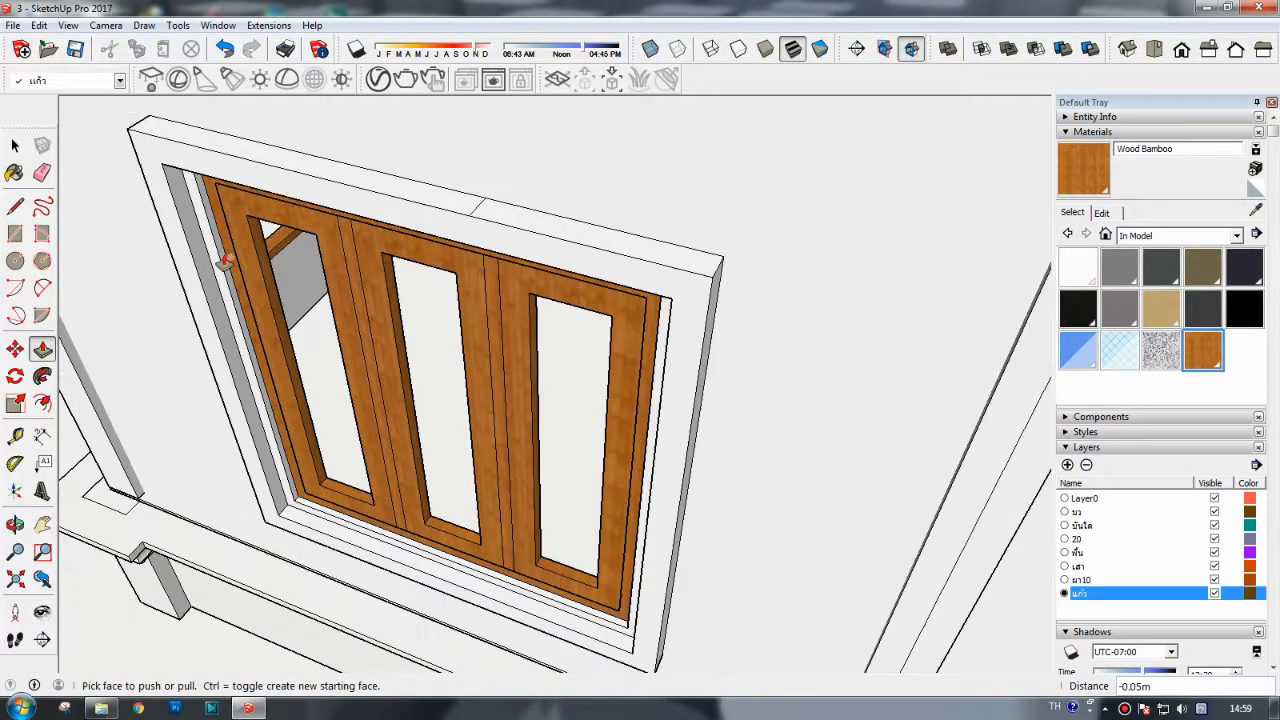
{"action": "scroll", "coordinate": [352, 298], "scroll_direction": "up", "scroll_amount": 2}
{"action": "left_click", "coordinate": [358, 304]}
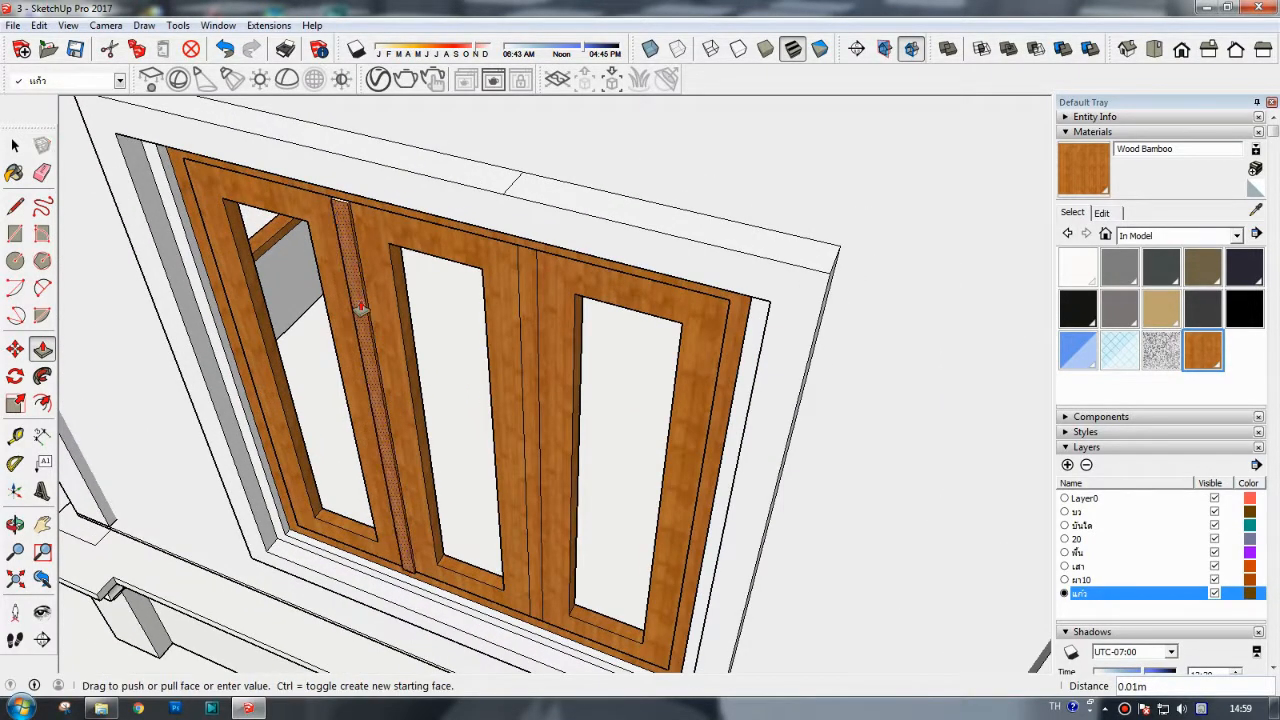
{"action": "key", "text": "Return"}
{"action": "key", "text": "ctrl+z"}
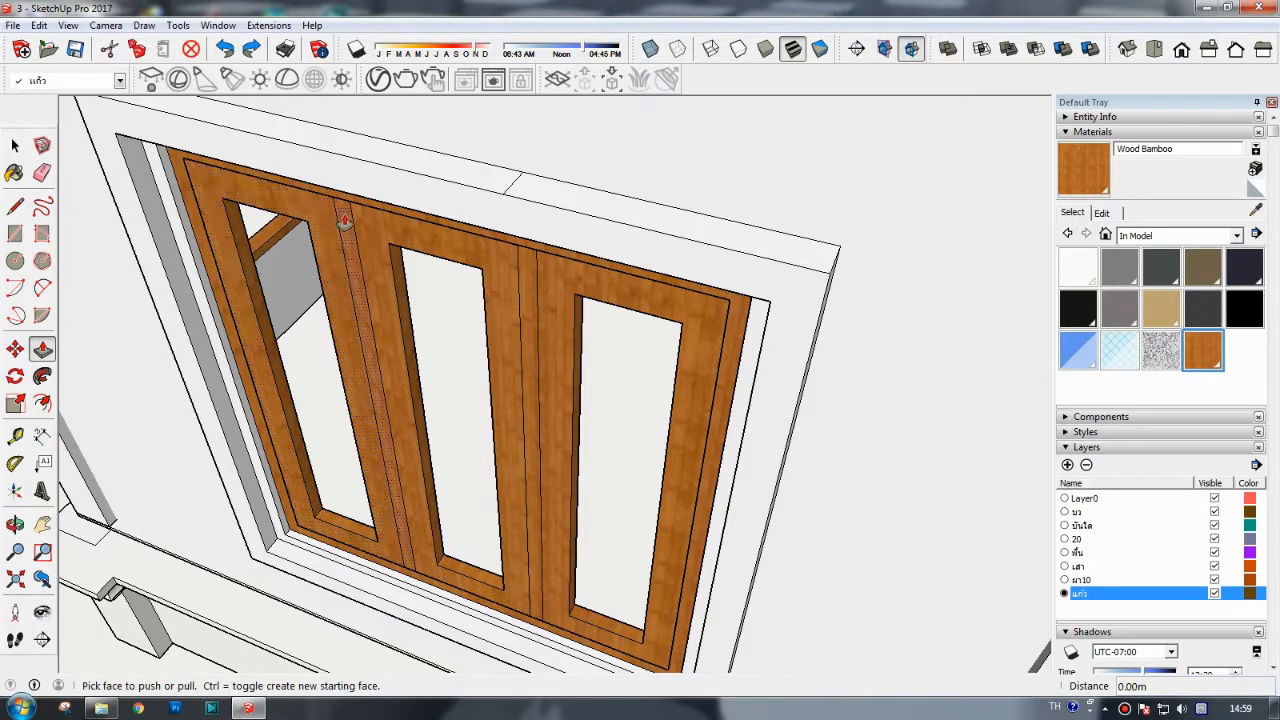
- Push the wooden frames around the three openings inward by 0.01 m
{"action": "left_click", "coordinate": [300, 200]}
{"action": "type", "text": "0.01"}
{"action": "key", "text": "Return"}
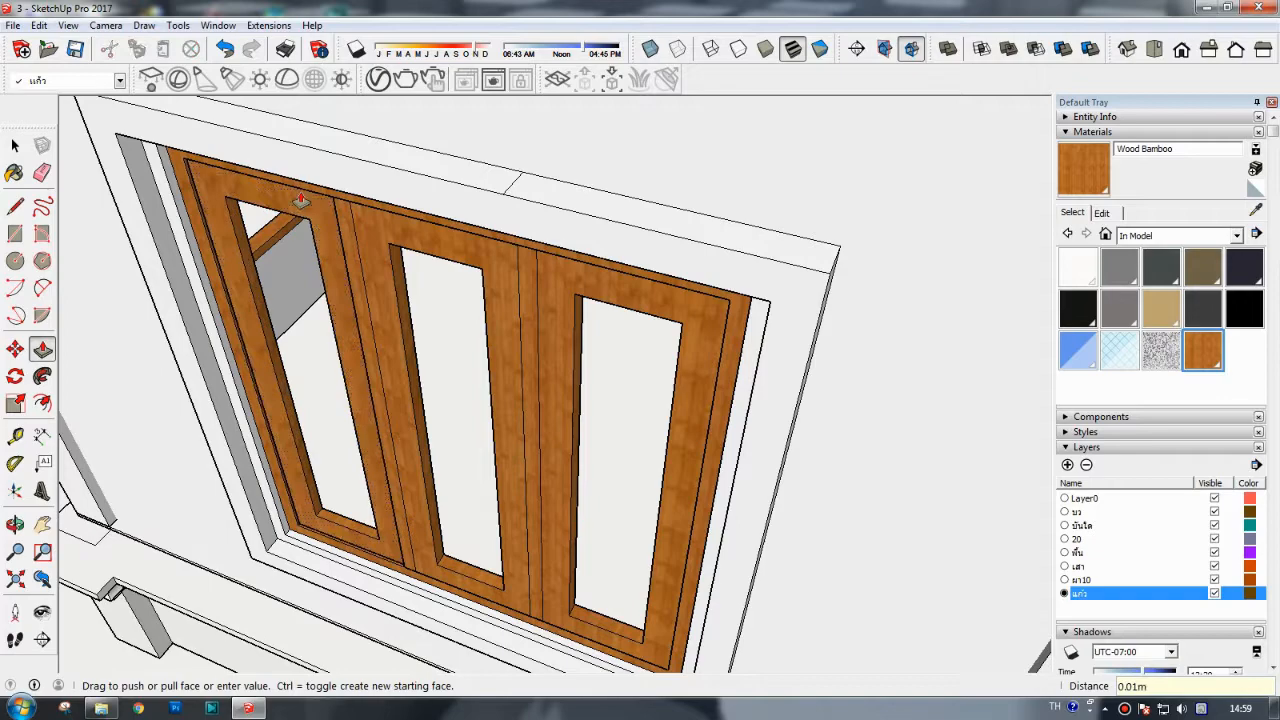
{"action": "left_click", "coordinate": [367, 225]}
{"action": "type", "text": "0.01"}
{"action": "key", "text": "Return"}
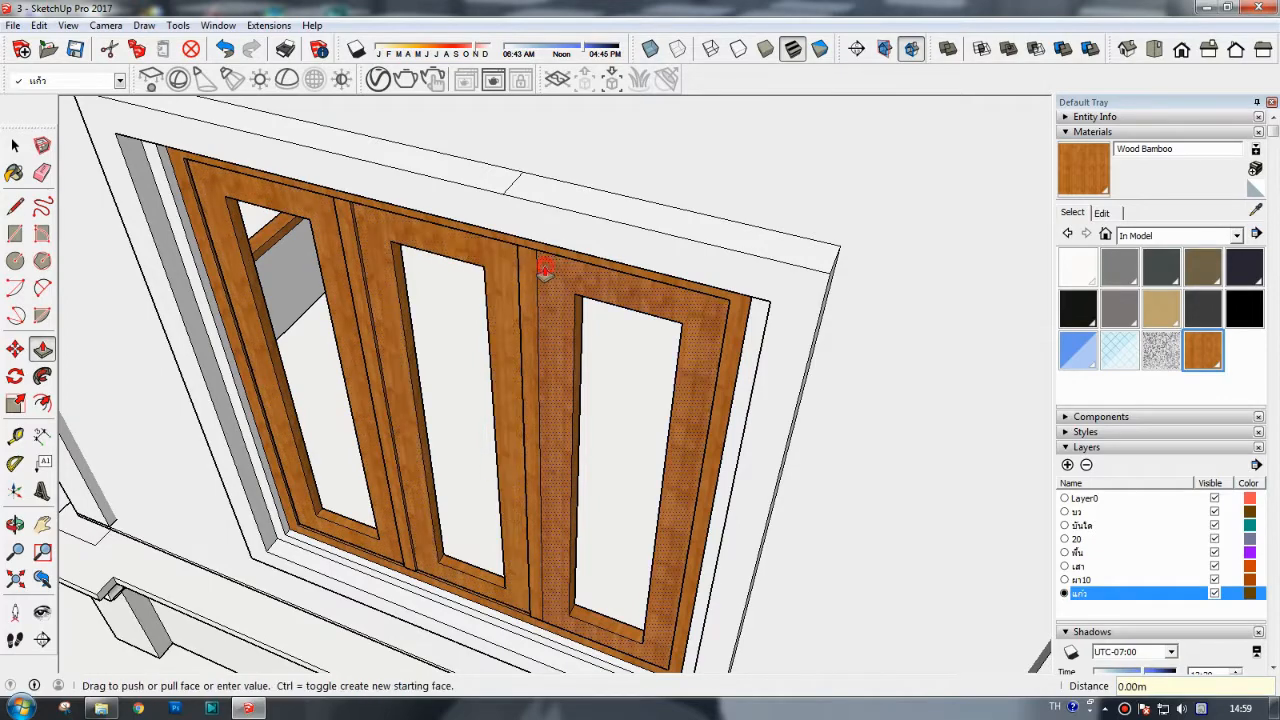
{"action": "left_click", "coordinate": [552, 265]}
{"action": "type", "text": "0.01"}
{"action": "key", "text": "Return"}
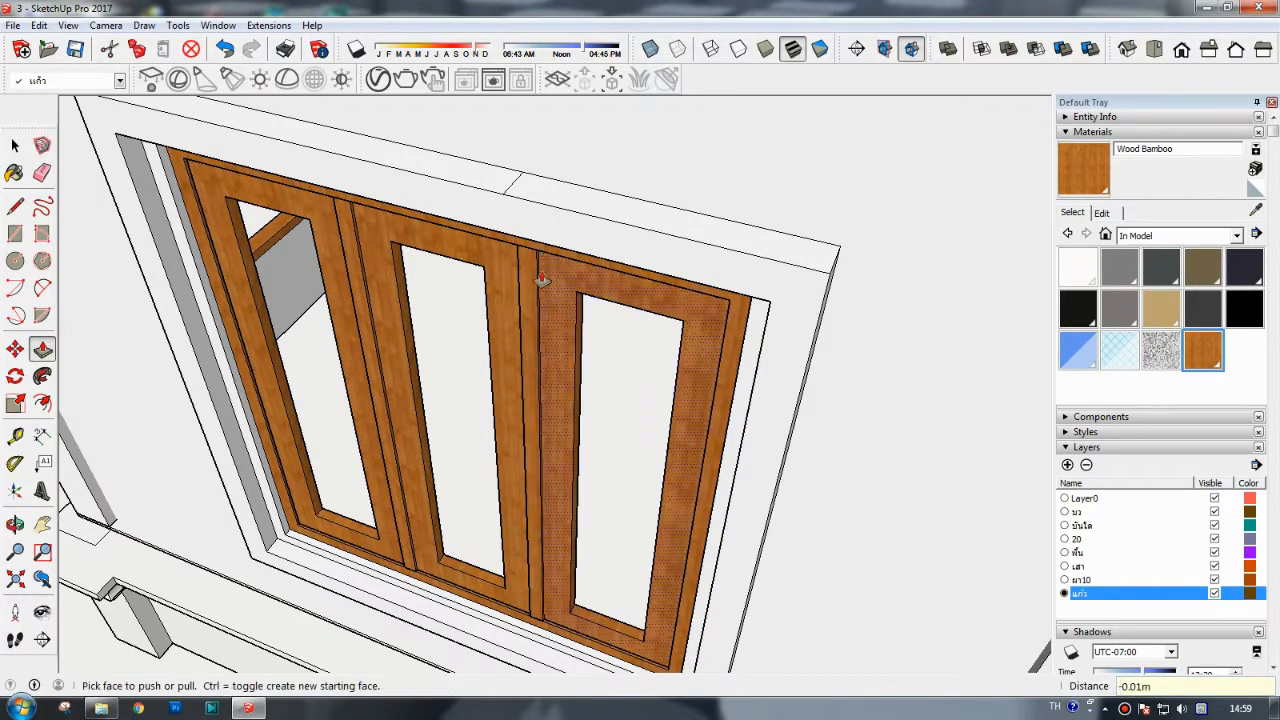
- Trace the upper edge of each of the three openings with lines to close them with faces
{"action": "left_click", "coordinate": [15, 206]}
{"action": "left_click", "coordinate": [228, 200]}
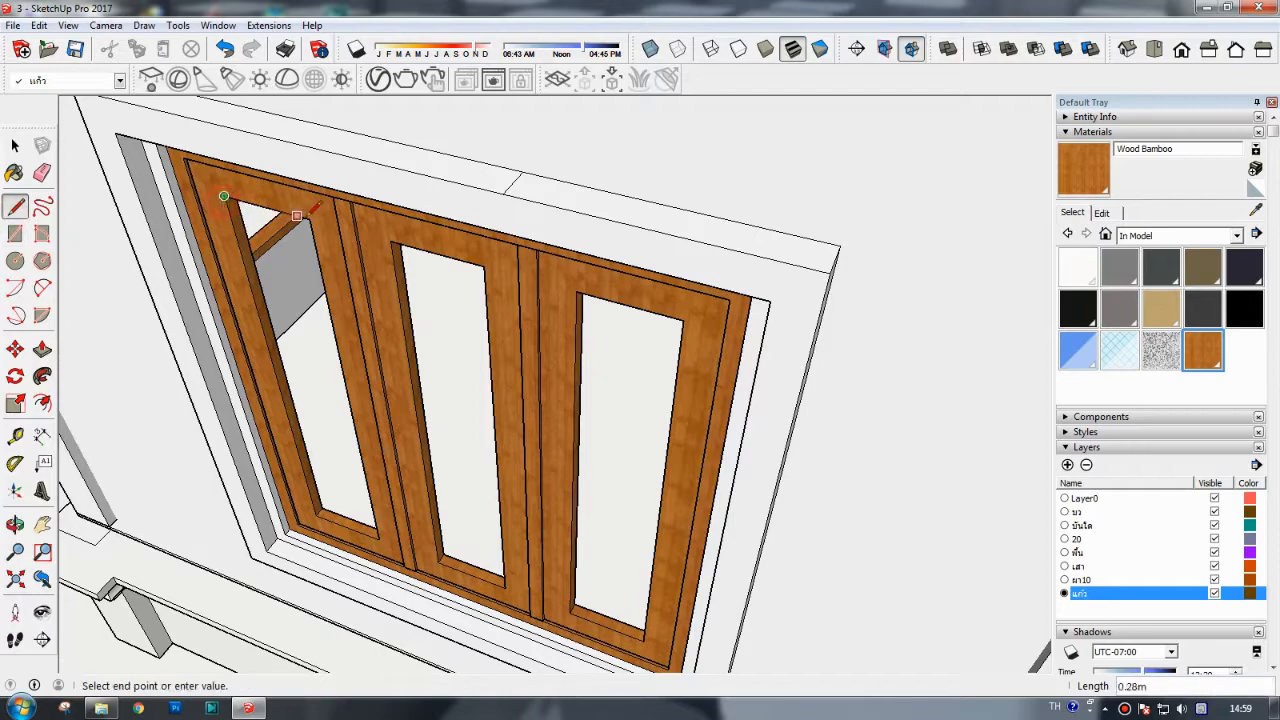
{"action": "left_click", "coordinate": [312, 212]}
{"action": "left_click", "coordinate": [484, 265]}
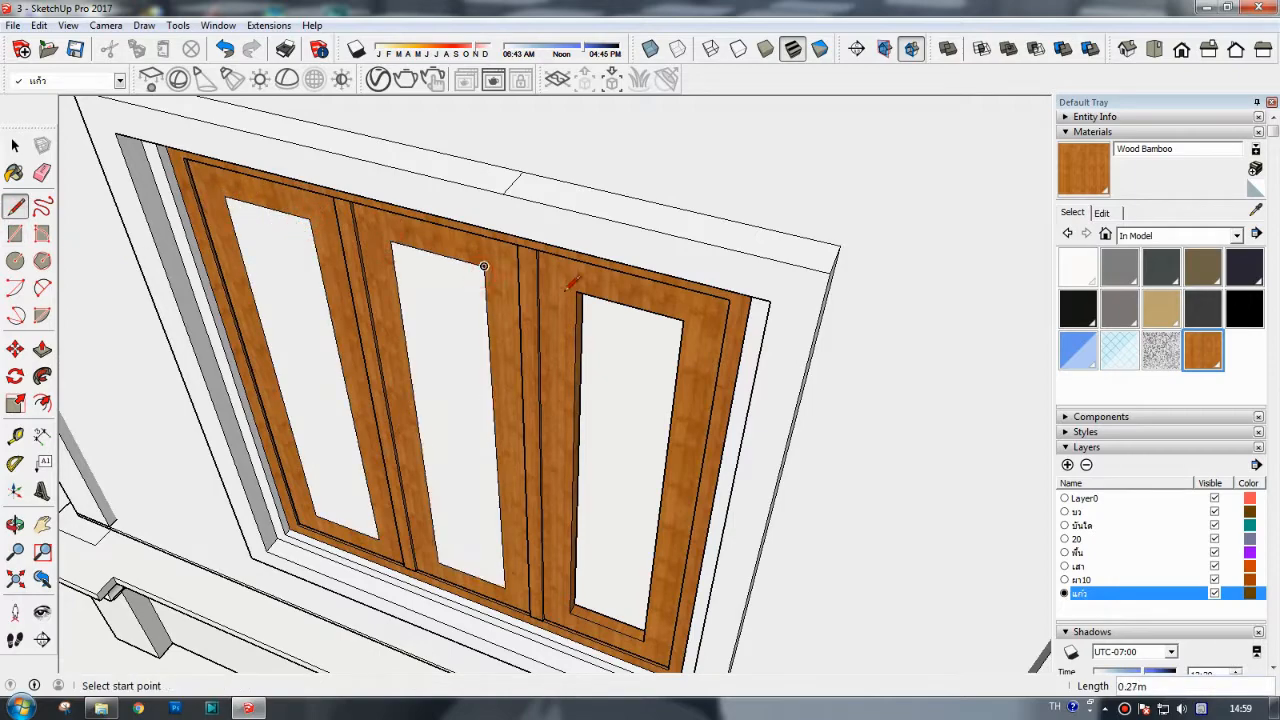
{"action": "left_click", "coordinate": [679, 318]}
- Paint the faces in the three openings with Translucent Glass Blue
{"action": "left_click", "coordinate": [1078, 350]}
{"action": "left_click", "coordinate": [610, 357]}
{"action": "left_click", "coordinate": [445, 330]}
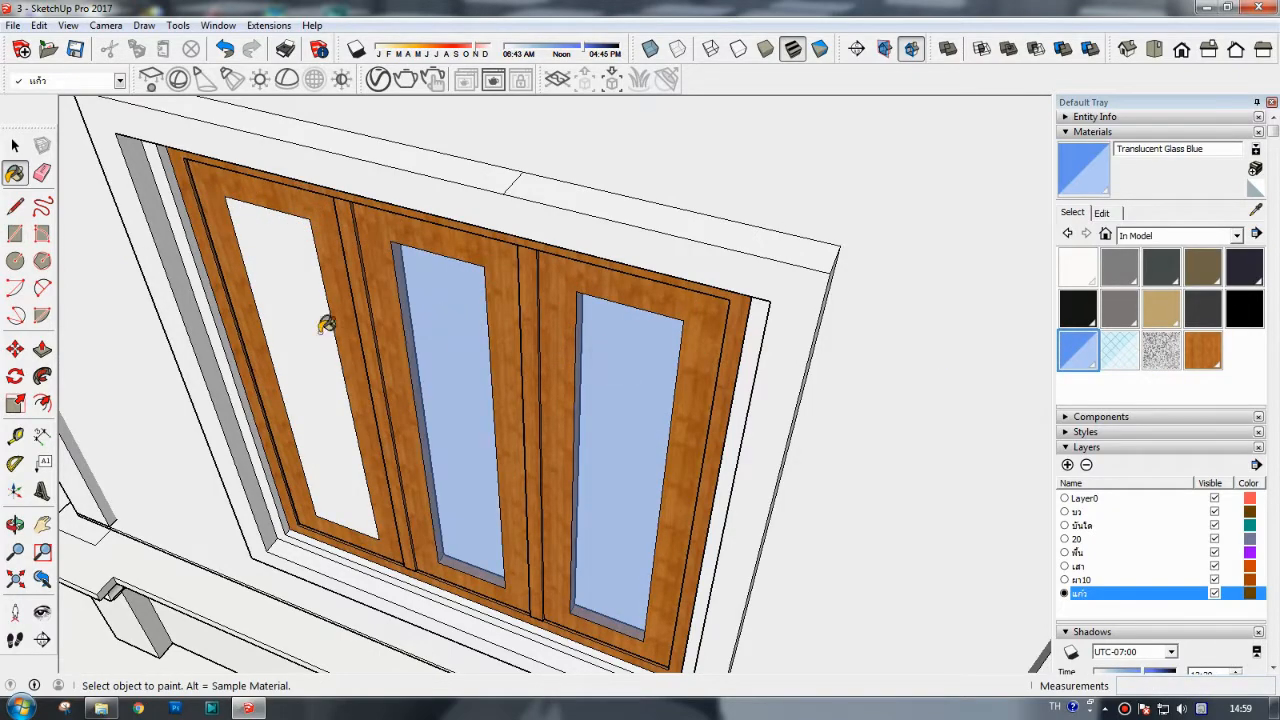
{"action": "left_click", "coordinate": [298, 318]}
- Push the three glass faces inward by 0.02 m from their wooden frames
{"action": "left_click", "coordinate": [15, 524]}
{"action": "mouse_move", "coordinate": [348, 463]}
{"action": "left_mouse_down"}
{"action": "mouse_move", "coordinate": [429, 354]}
{"action": "mouse_move", "coordinate": [374, 237]}
{"action": "left_mouse_up"}
{"action": "mouse_move", "coordinate": [430, 287]}
{"action": "left_mouse_down"}
{"action": "mouse_move", "coordinate": [538, 331]}
{"action": "mouse_move", "coordinate": [340, 350]}
{"action": "left_mouse_up"}
{"action": "scroll", "coordinate": [372, 339], "scroll_direction": "up", "scroll_amount": 3}
{"action": "left_click", "coordinate": [42, 350]}
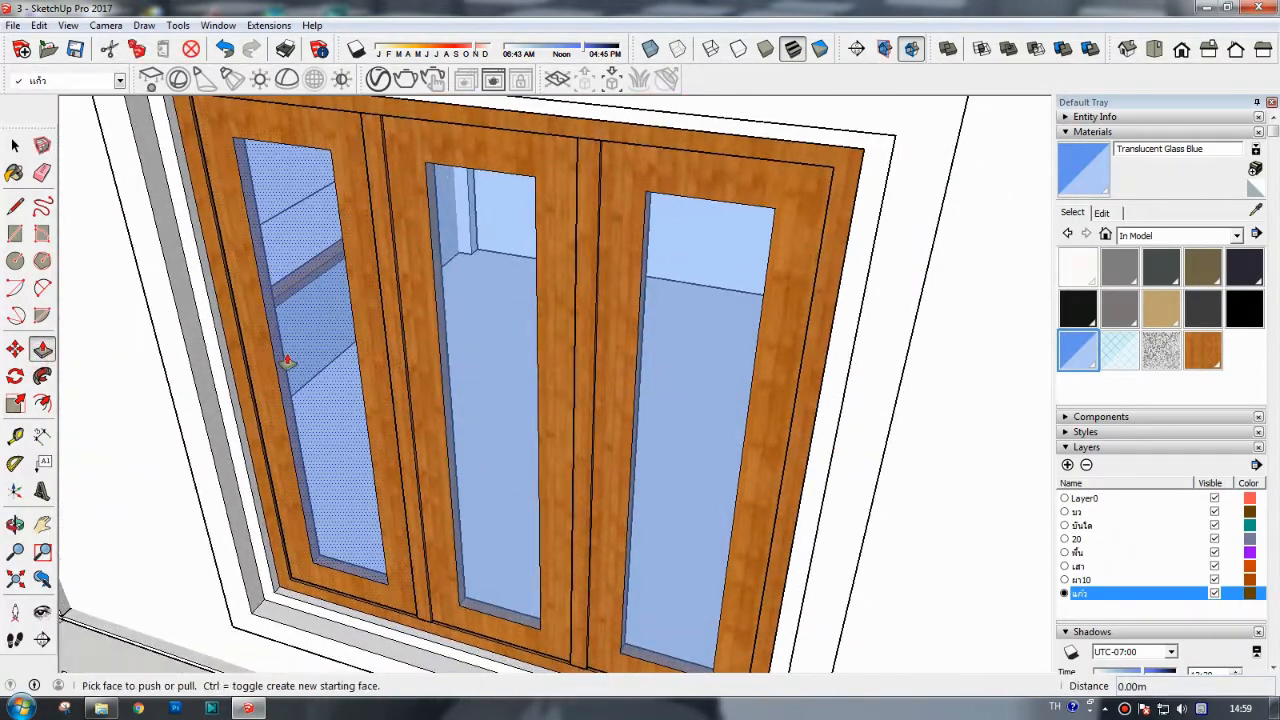
{"action": "left_click", "coordinate": [287, 362]}
{"action": "type", "text": "0.02"}
{"action": "key", "text": "Return"}
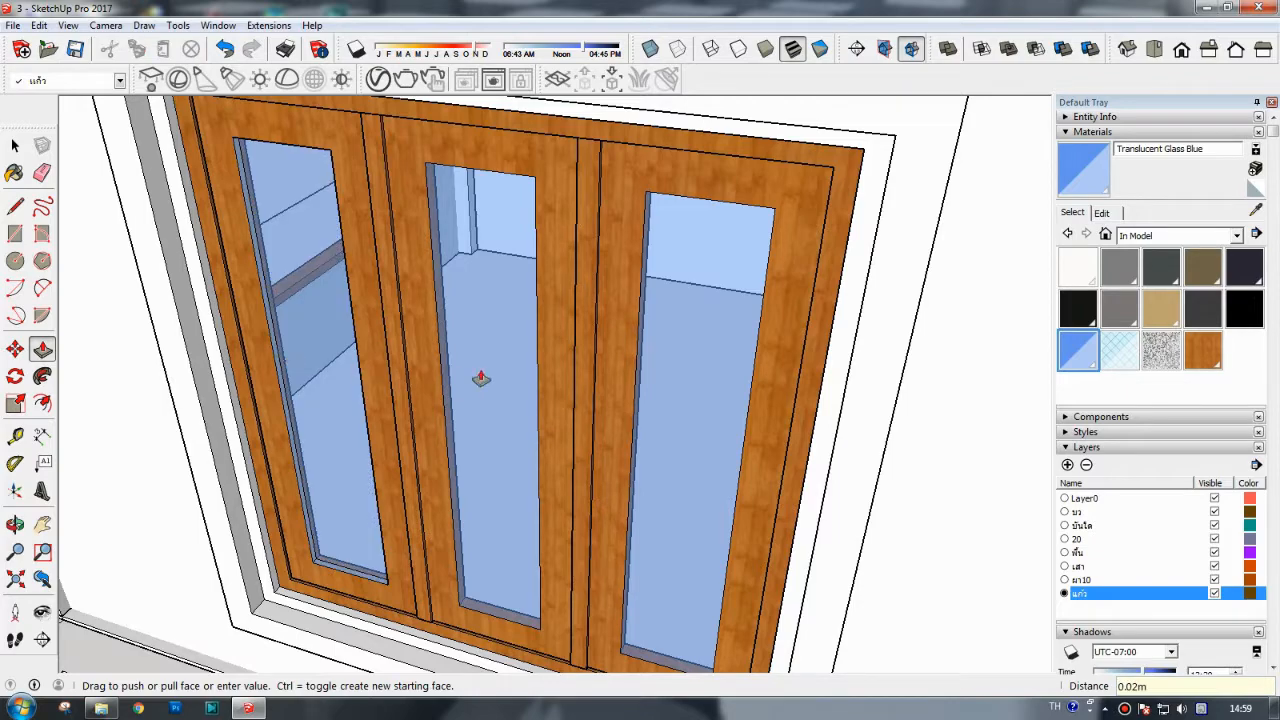
{"action": "left_click", "coordinate": [479, 379]}
{"action": "type", "text": "0.02"}
{"action": "key", "text": "Return"}
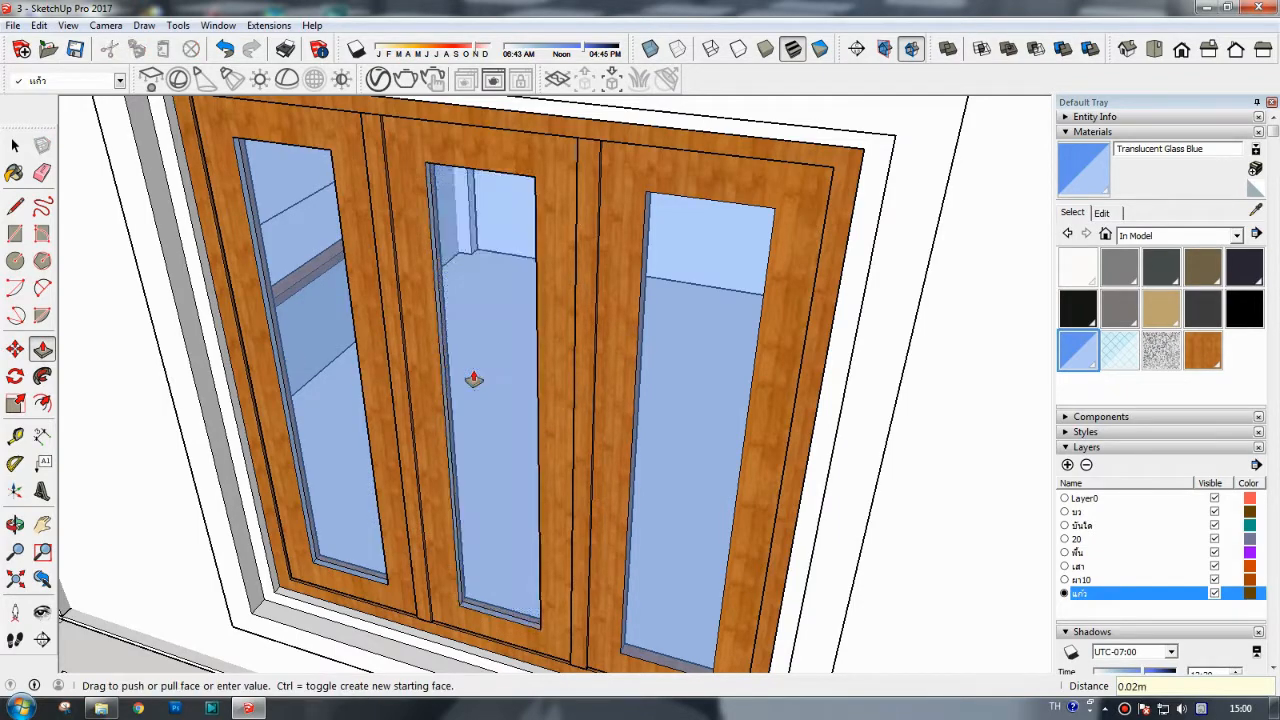
{"action": "left_click", "coordinate": [668, 423]}
{"action": "key", "text": "Return"}
{"action": "scroll", "coordinate": [651, 426], "scroll_direction": "down", "scroll_amount": 4}
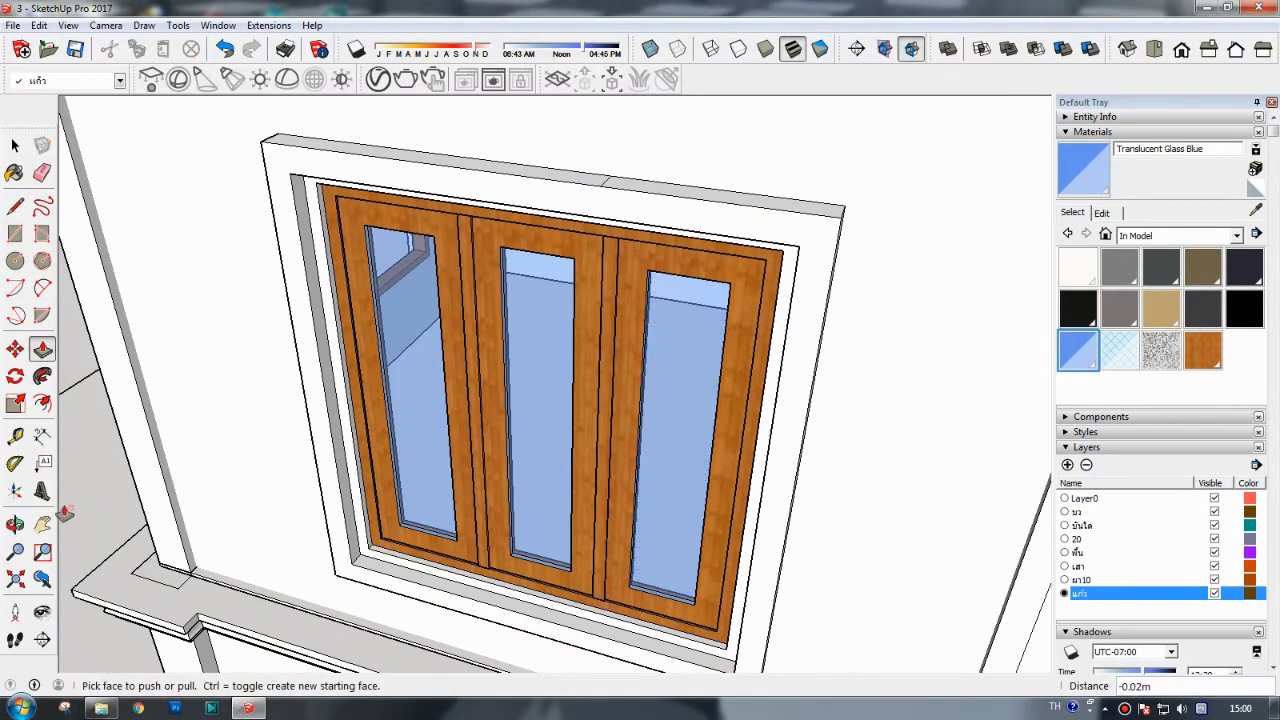
- Paint the white inner face of the three-pane window, seen from inside the room, with Wood Bamboo
{"action": "left_click", "coordinate": [15, 524]}
{"action": "left_click_drag", "start_coordinate": [411, 426], "coordinate": [774, 309]}
{"action": "scroll", "coordinate": [604, 359], "scroll_direction": "down", "scroll_amount": 5}
{"action": "scroll", "coordinate": [656, 393], "scroll_direction": "up", "scroll_amount": 3}
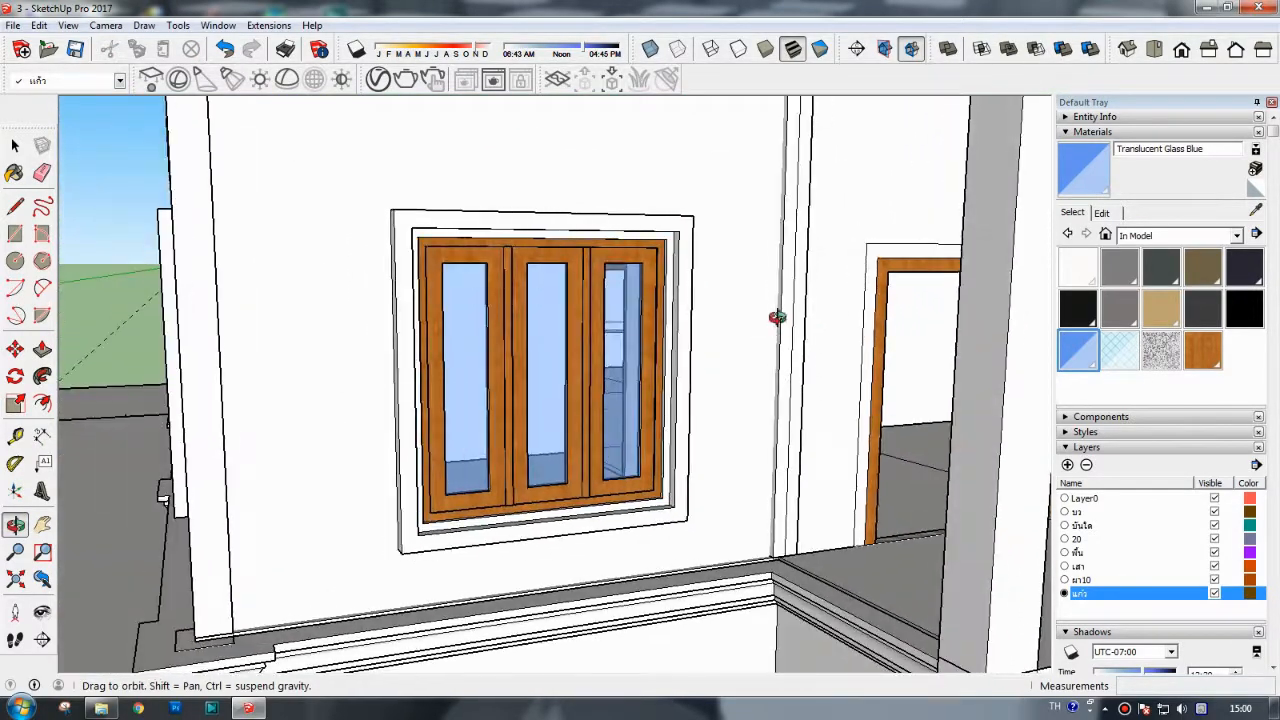
{"action": "key", "text": "space"}
{"action": "triple_click", "coordinate": [469, 376]}
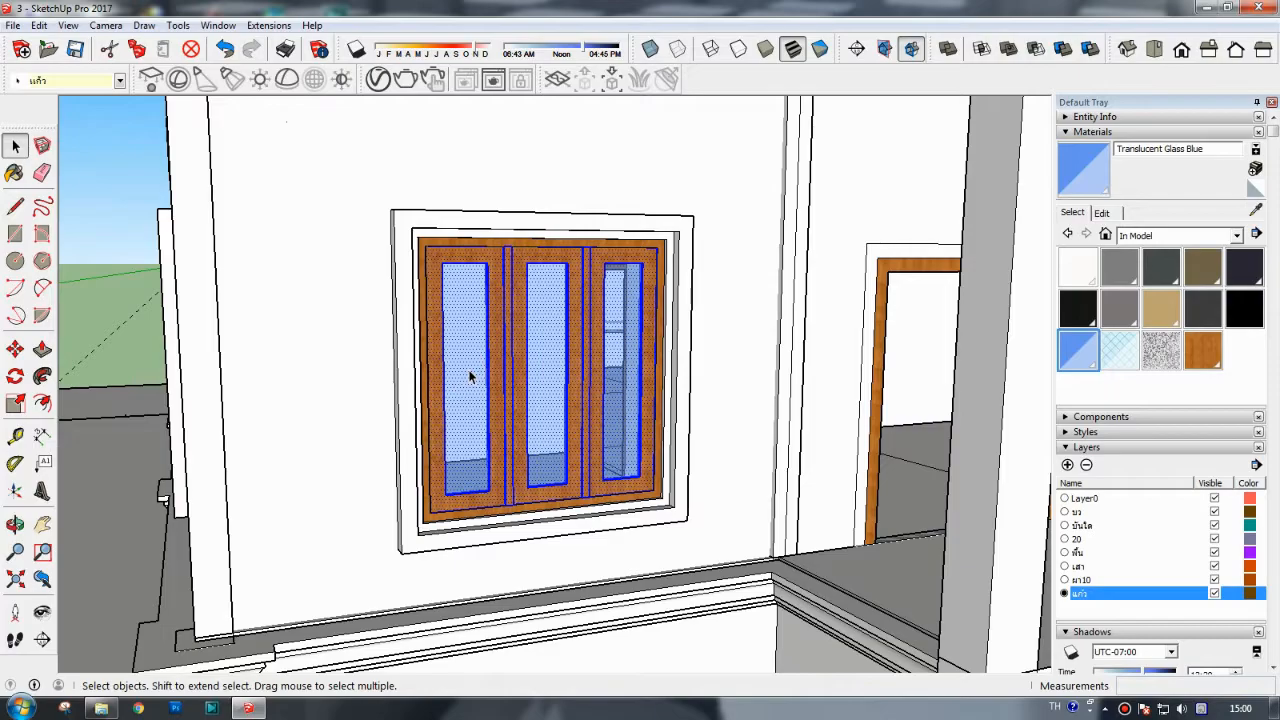
{"action": "key", "text": "o"}
{"action": "left_click_drag", "start_coordinate": [130, 513], "coordinate": [594, 262]}
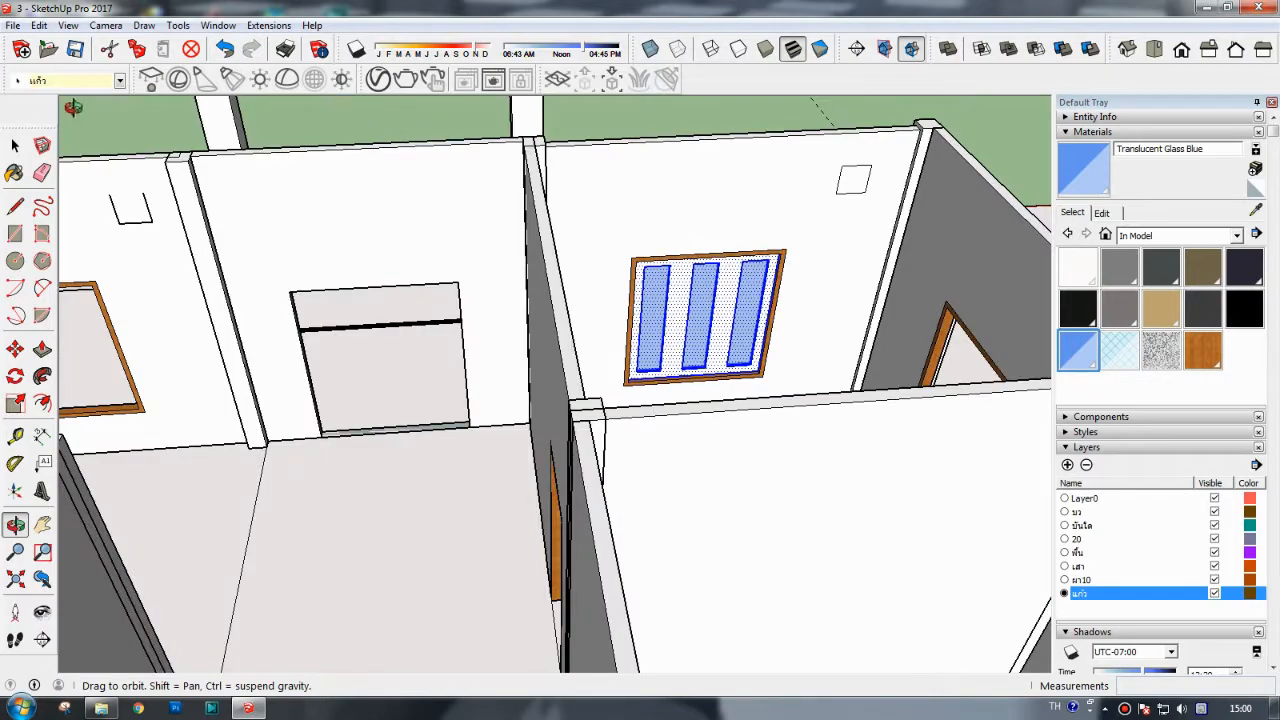
{"action": "key", "text": "space"}
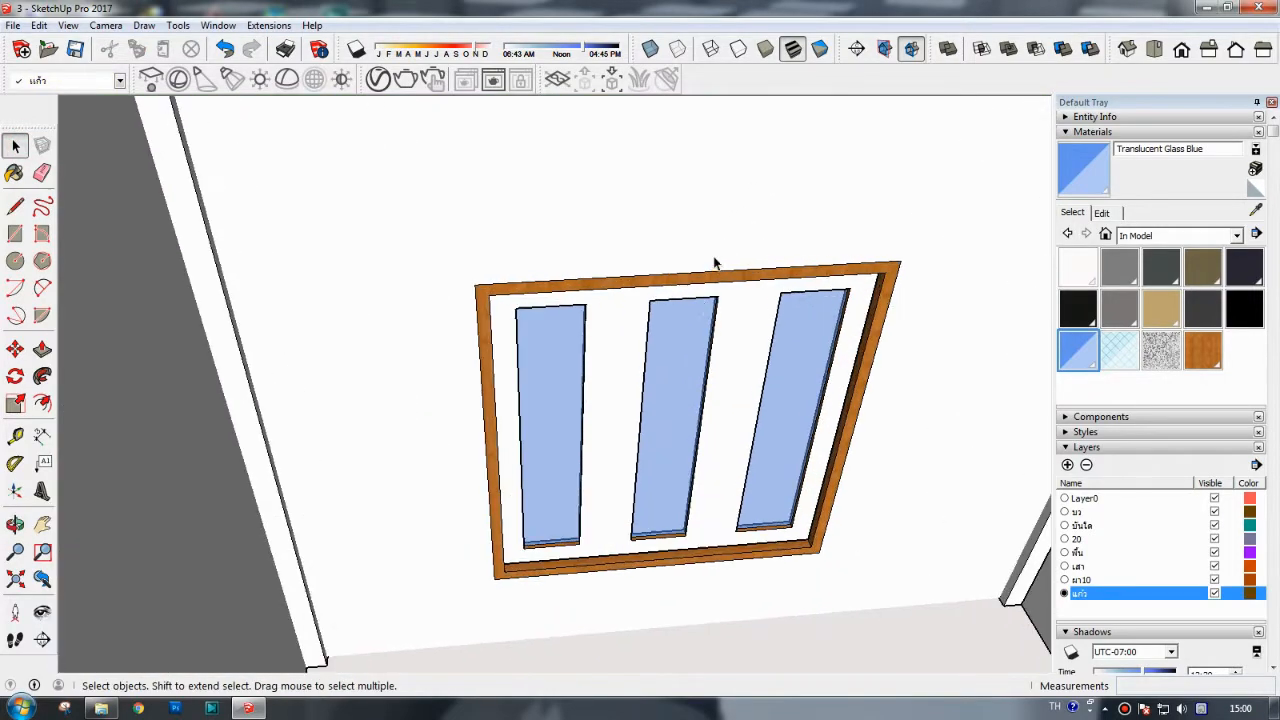
{"action": "left_click", "coordinate": [1202, 350]}
{"action": "left_click", "coordinate": [752, 290]}
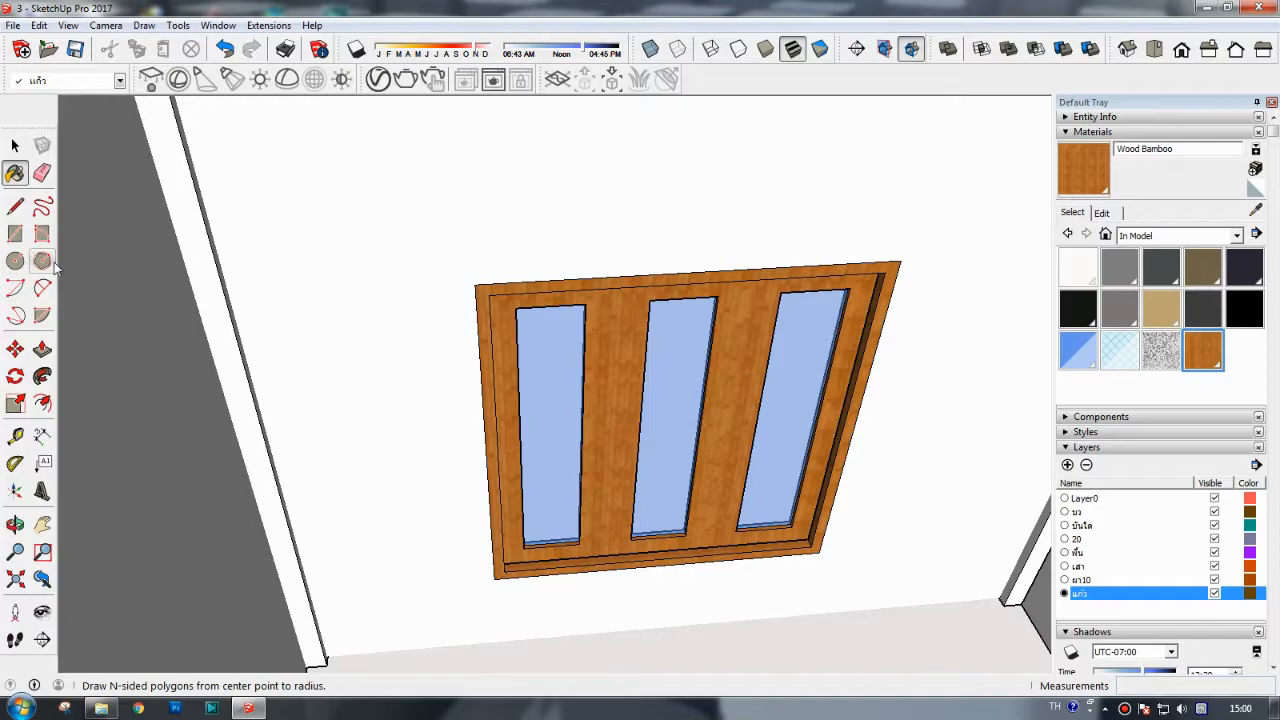
- Select all connected geometry of the three-pane window from outside and make it a group
{"action": "scroll", "coordinate": [82, 266], "scroll_direction": "down", "scroll_amount": 5}
{"action": "left_click", "coordinate": [14, 522]}
{"action": "left_click_drag", "start_coordinate": [120, 460], "coordinate": [206, 306]}
{"action": "left_click", "coordinate": [15, 145]}
{"action": "left_click", "coordinate": [645, 345]}
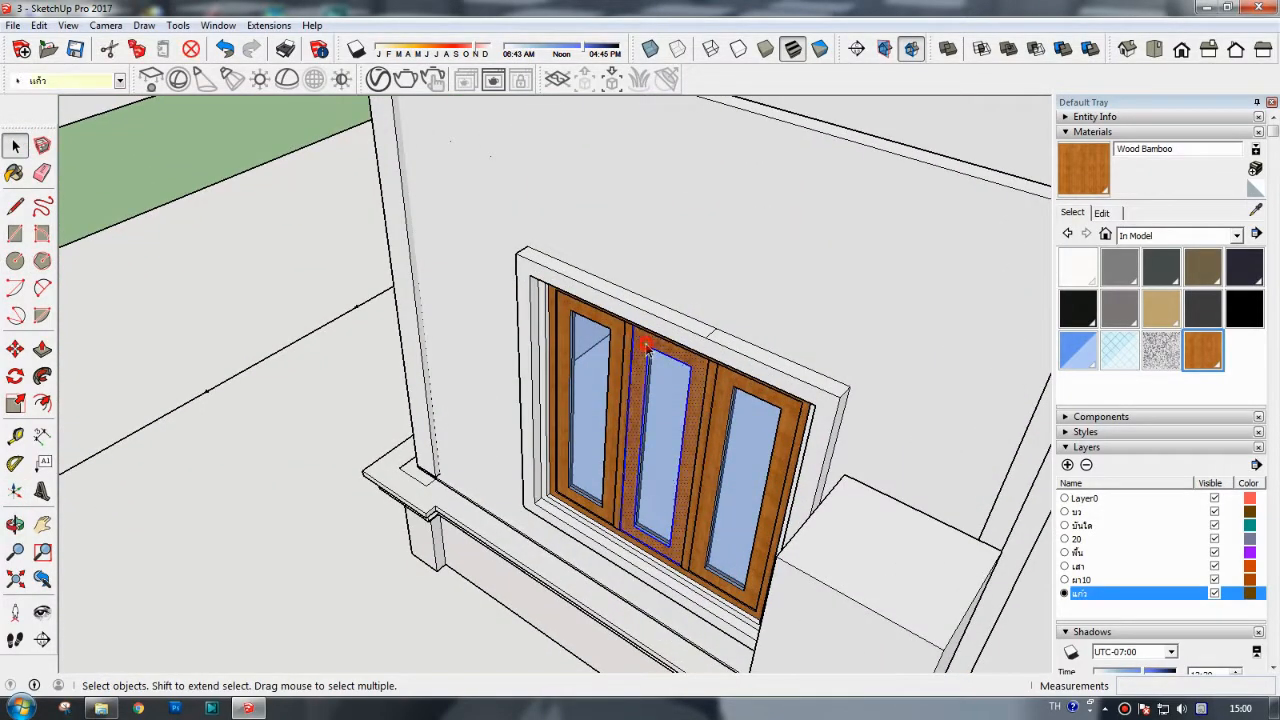
{"action": "left_click", "coordinate": [645, 345]}
{"action": "right_click", "coordinate": [643, 348]}
{"action": "left_click", "coordinate": [678, 481]}
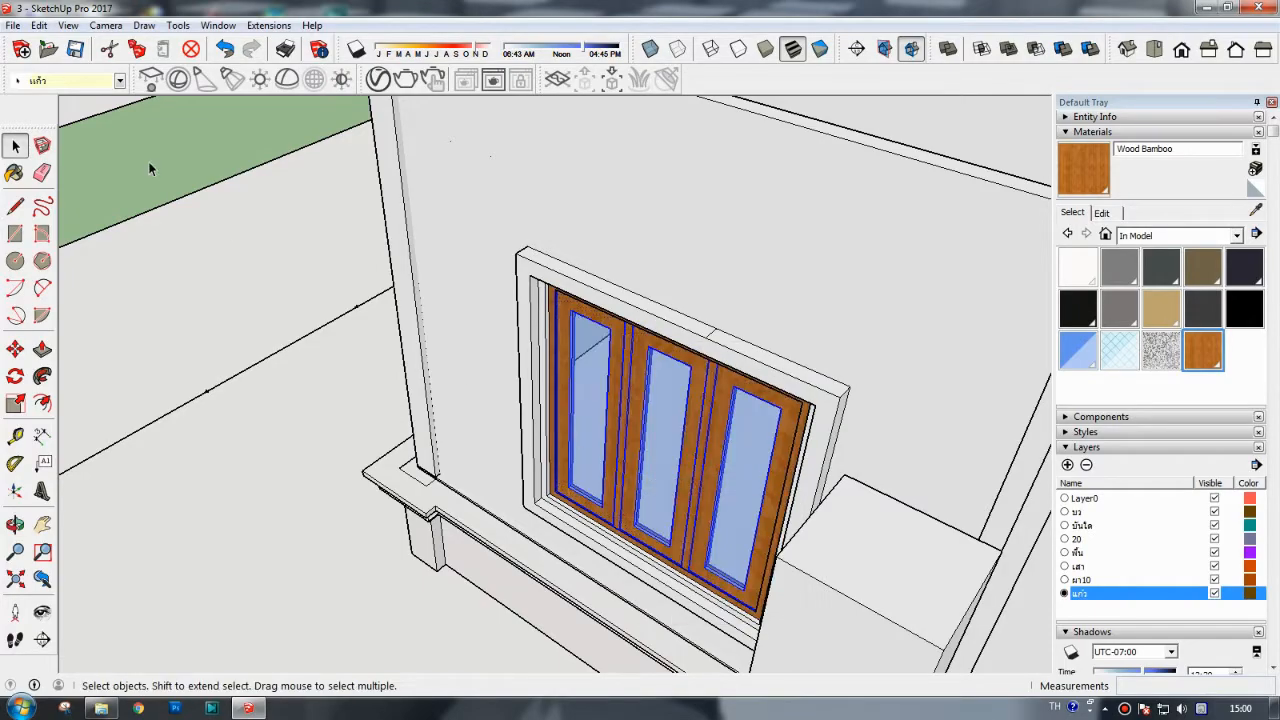
- Copy the window group across the front wall into the empty opening on the other side of the entrance
{"action": "middle_click_drag", "start_coordinate": [678, 481], "coordinate": [490, 340]}
{"action": "left_click", "coordinate": [42, 524]}
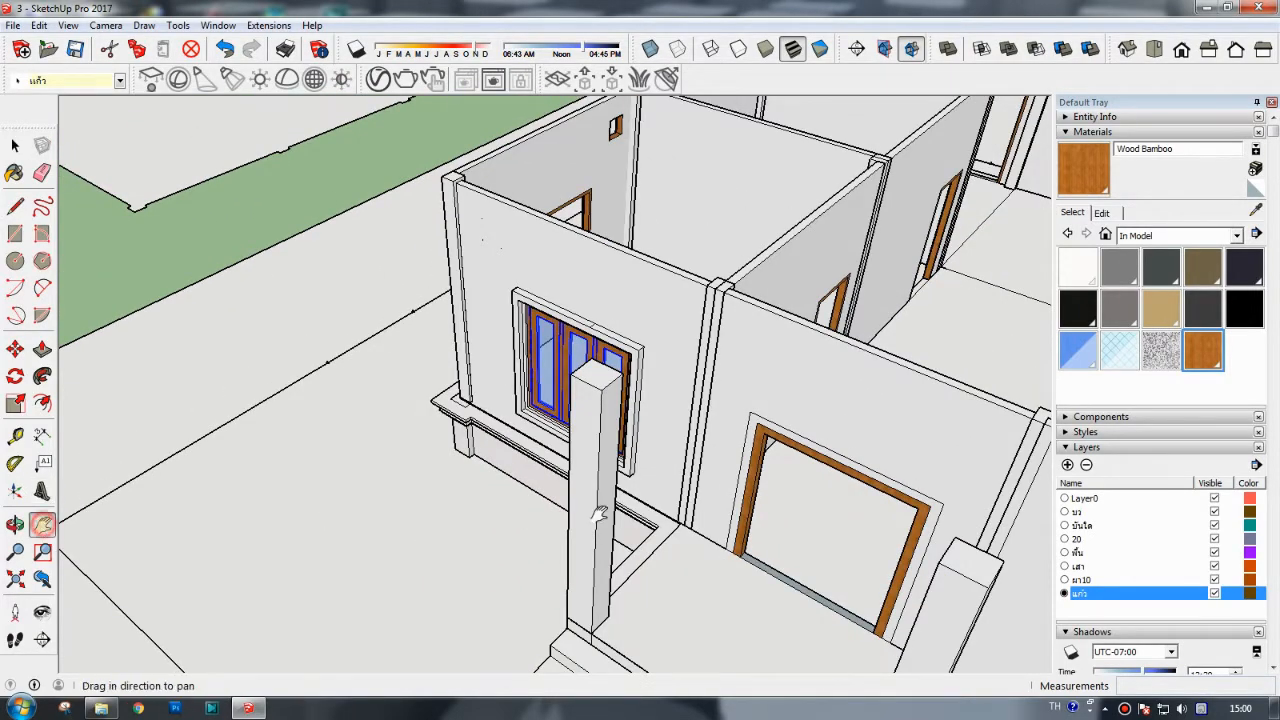
{"action": "left_click_drag", "start_coordinate": [748, 493], "coordinate": [645, 400]}
{"action": "left_click", "coordinate": [15, 524]}
{"action": "left_click_drag", "start_coordinate": [312, 522], "coordinate": [789, 486]}
{"action": "key", "text": "m"}
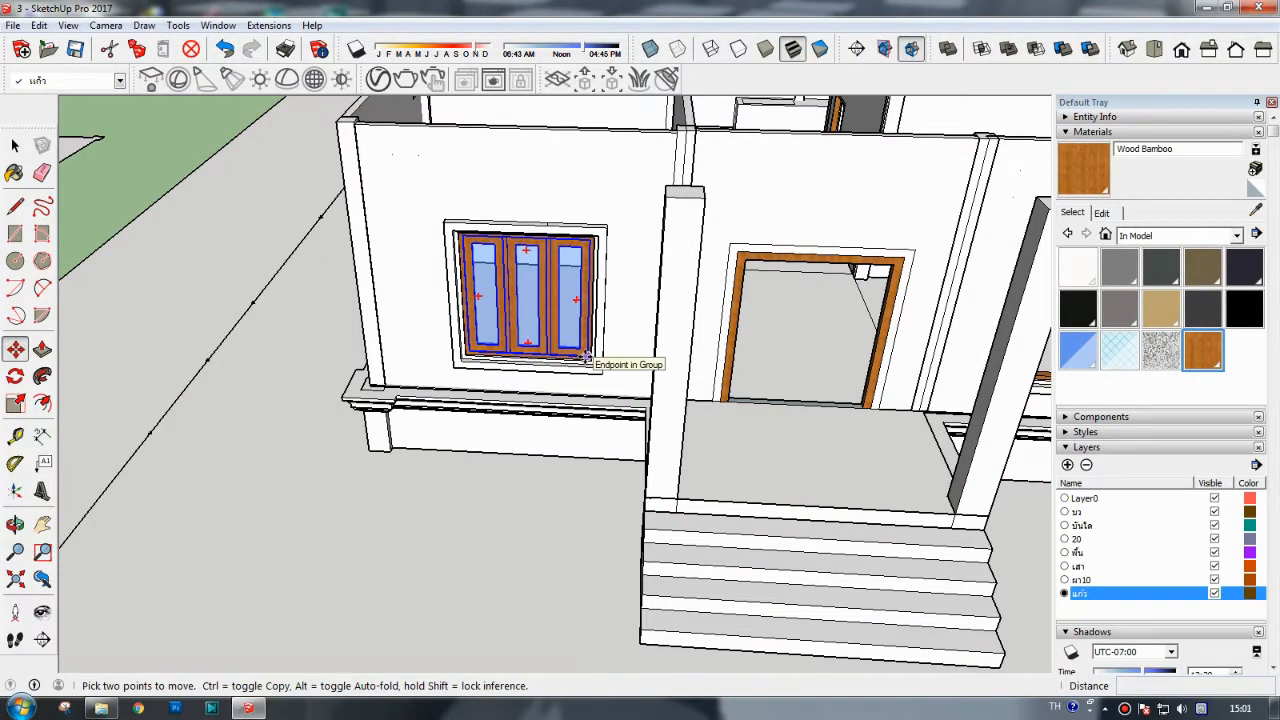
{"action": "key", "text": "ctrl"}
{"action": "left_click_drag", "start_coordinate": [586, 357], "coordinate": [998, 387]}
{"action": "middle_click_drag", "start_coordinate": [963, 378], "coordinate": [237, 489]}
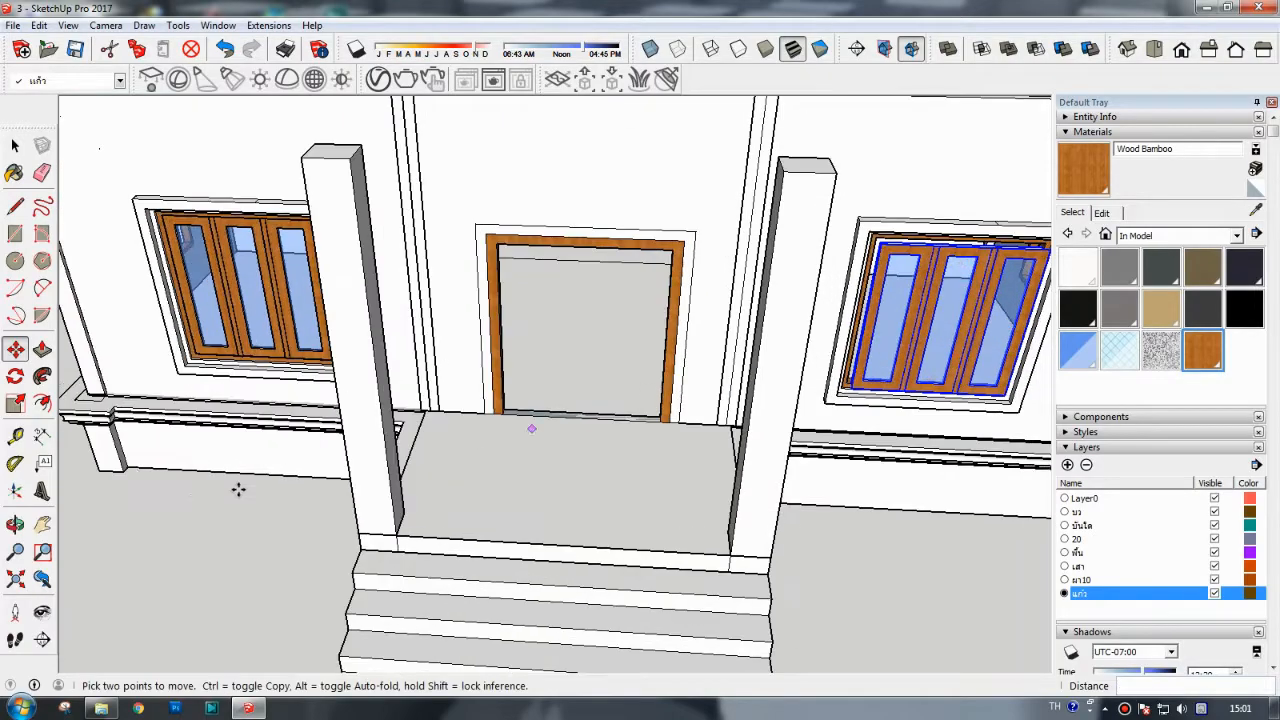
- Move the copied window sideways by its lower corner to fit the inner corner of the opening's wooden frame
{"action": "middle_click_drag", "start_coordinate": [477, 517], "coordinate": [237, 409]}
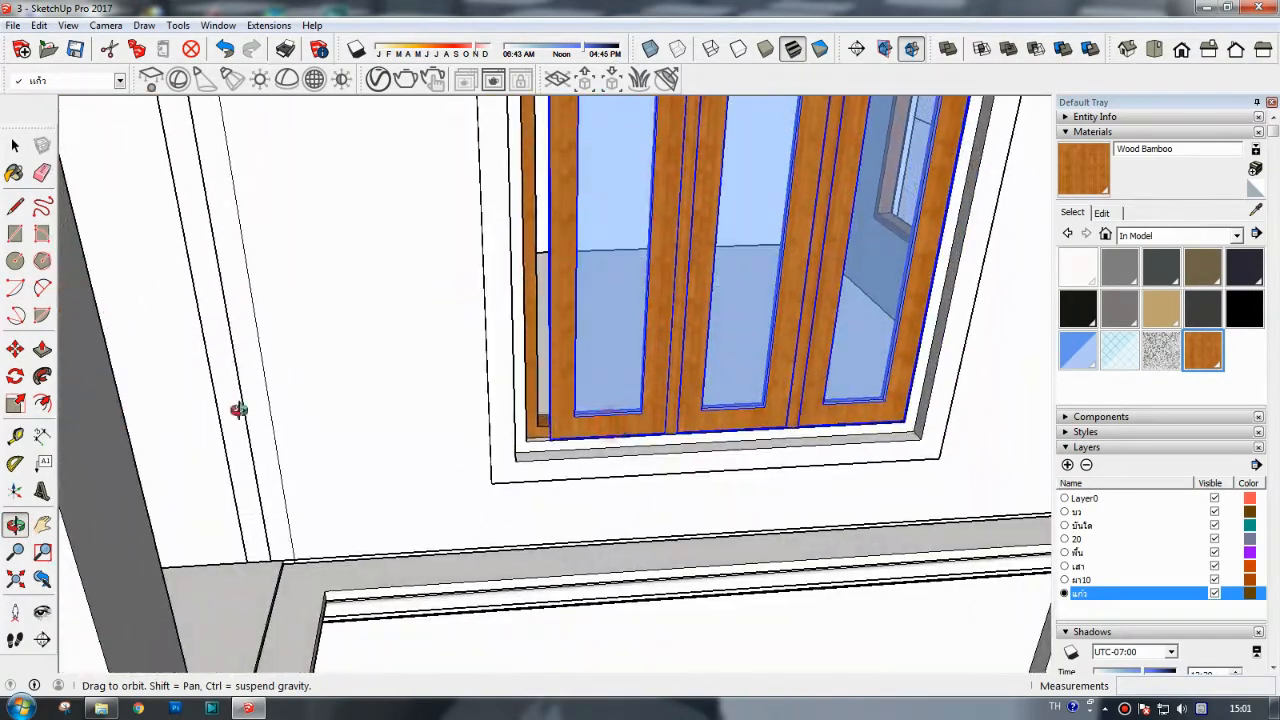
{"action": "scroll", "coordinate": [551, 440], "scroll_direction": "down", "scroll_amount": 5}
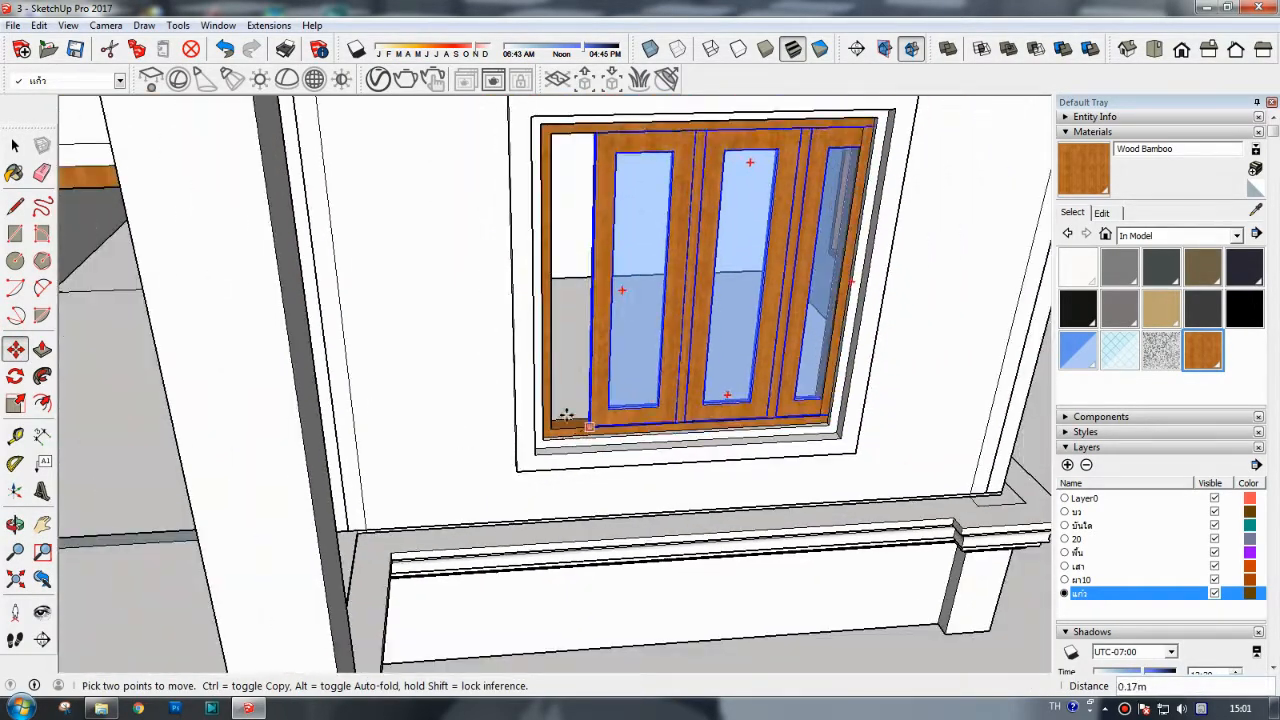
{"action": "scroll", "coordinate": [550, 430], "scroll_direction": "up", "scroll_amount": 2}
{"action": "scroll", "coordinate": [651, 466], "scroll_direction": "down", "scroll_amount": 5}
- Copy the front window group around the corner to the first large opening of the adjacent side wall
{"action": "middle_click_drag", "start_coordinate": [636, 478], "coordinate": [437, 432]}
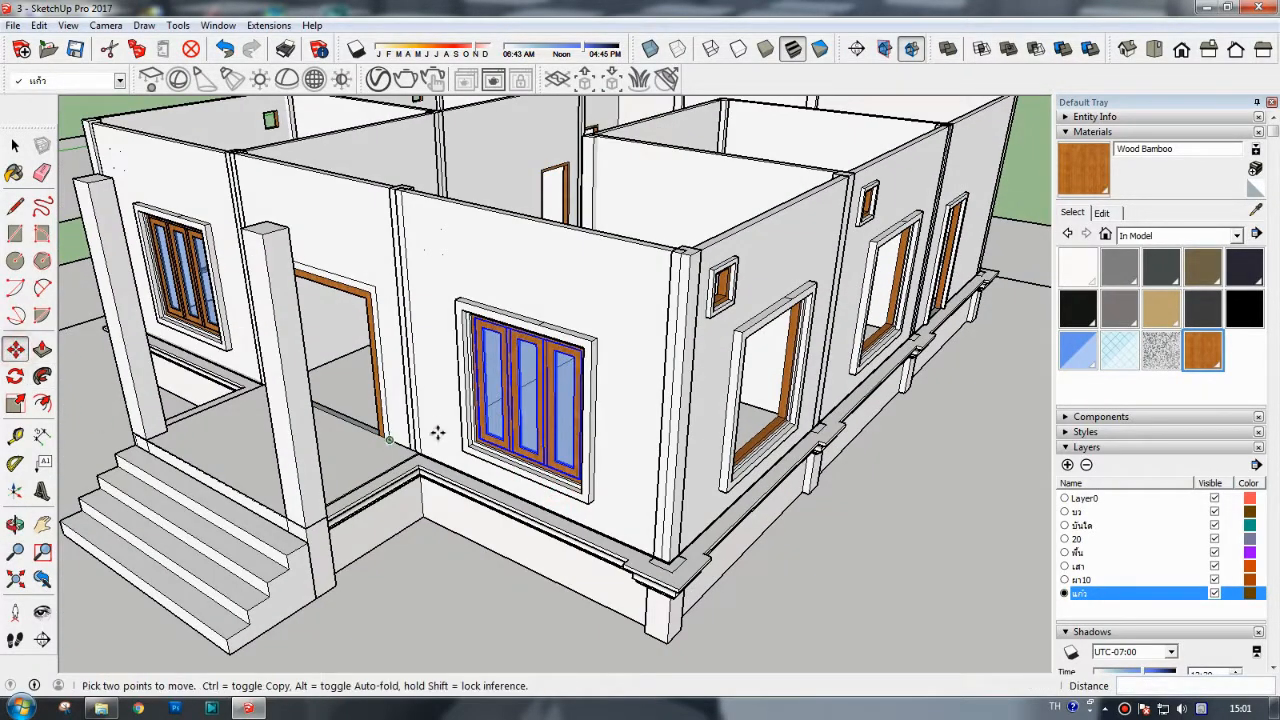
{"action": "left_click", "coordinate": [480, 437]}
{"action": "key", "text": "ctrl"}
{"action": "left_click", "coordinate": [775, 432]}
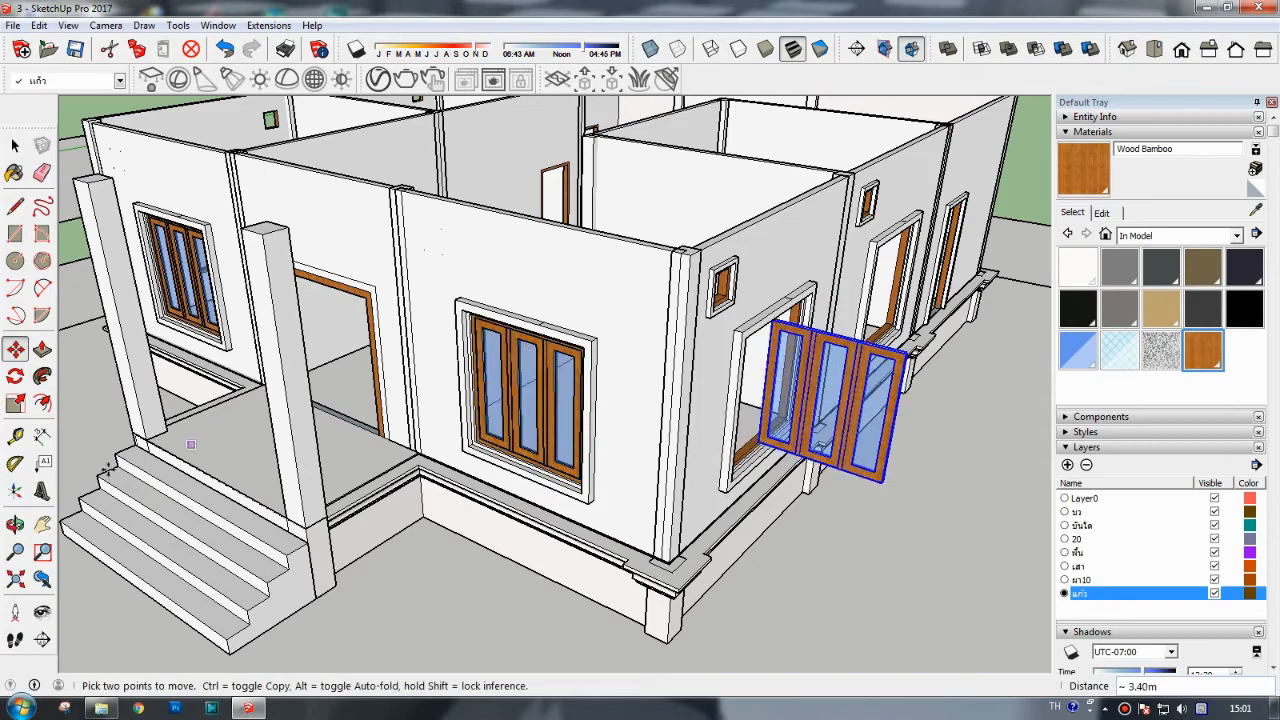
- Rotate the copied window 90 degrees to run parallel to the side wall
{"action": "middle_click_drag", "start_coordinate": [785, 395], "coordinate": [557, 430]}
{"action": "scroll", "coordinate": [540, 420], "scroll_direction": "up", "scroll_amount": 3}
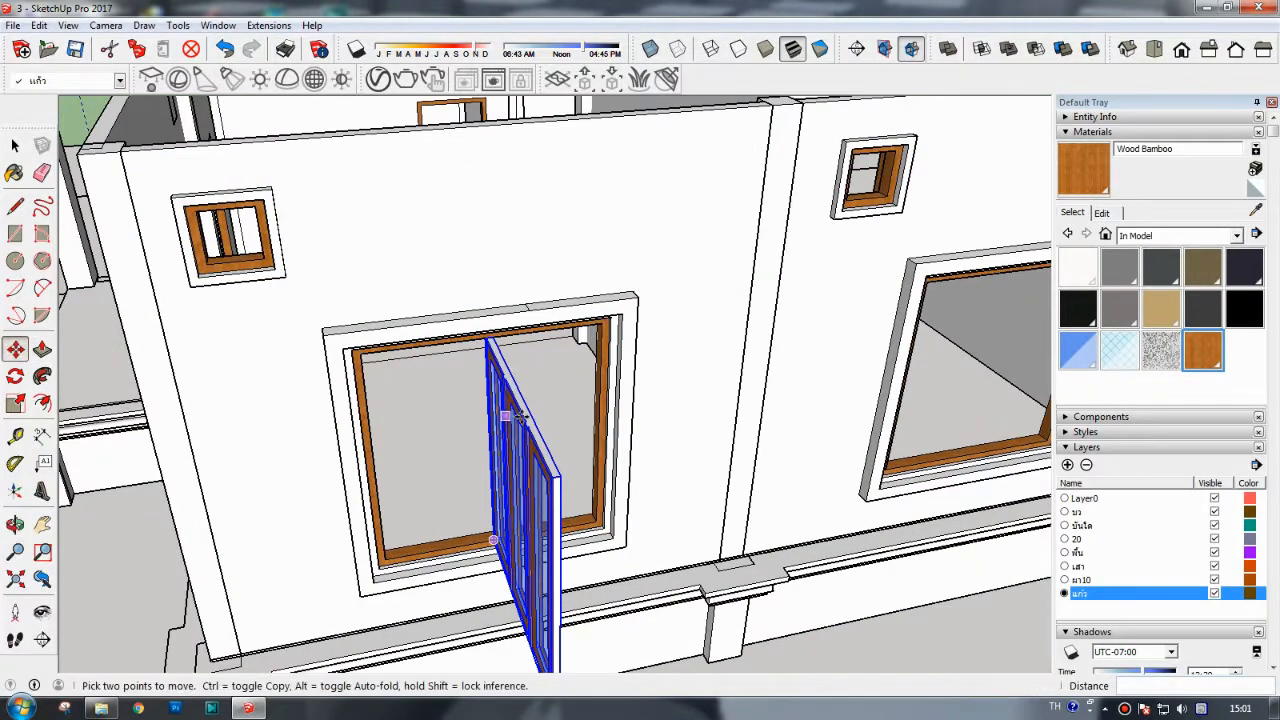
{"action": "left_click", "coordinate": [548, 460]}
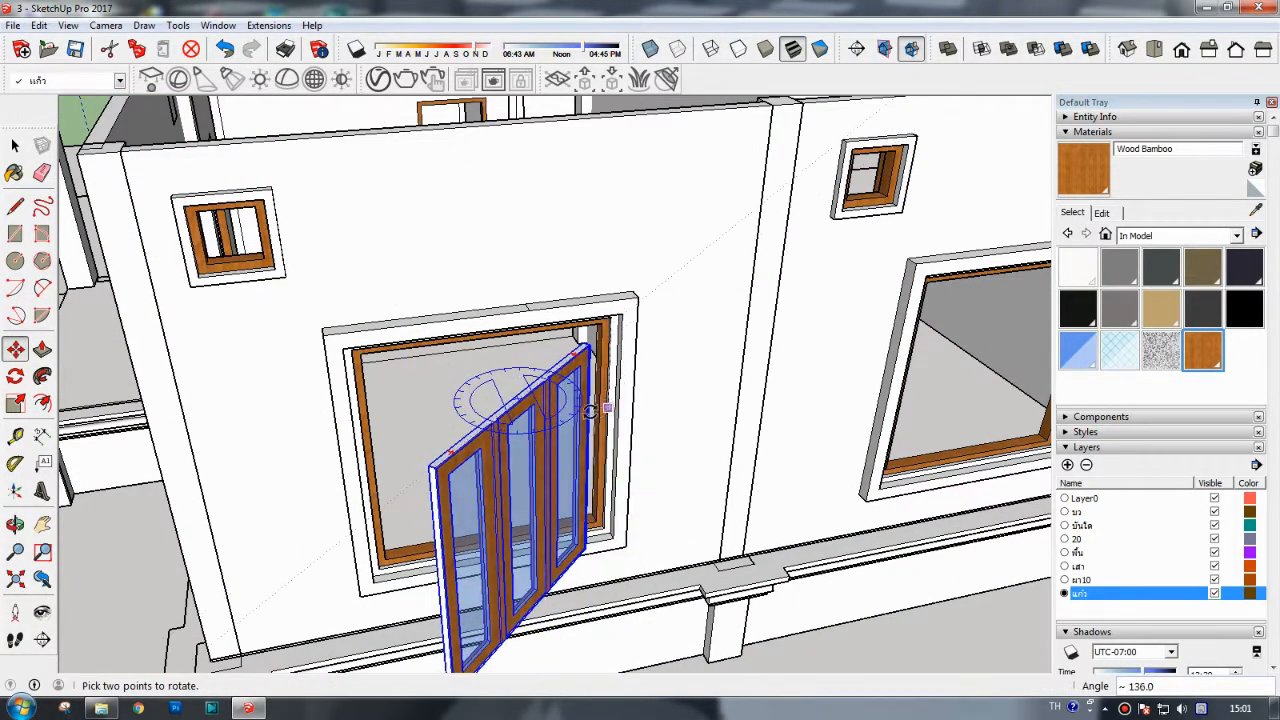
{"action": "type", "text": "90"}
{"action": "key", "text": "Return"}
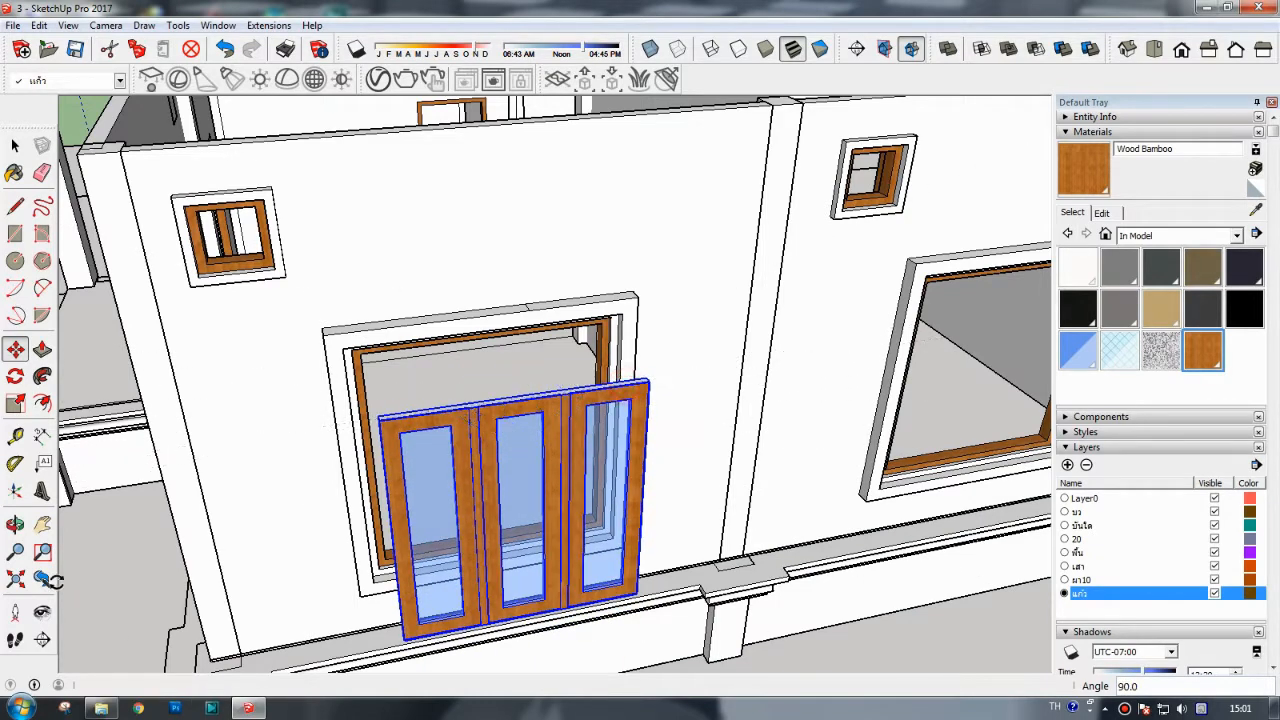
- Move the rotated window by its lower corner into the side wall's first large opening
{"action": "left_click", "coordinate": [42, 524]}
{"action": "scroll", "coordinate": [447, 490], "scroll_direction": "up", "scroll_amount": 3}
{"action": "left_click", "coordinate": [15, 348]}
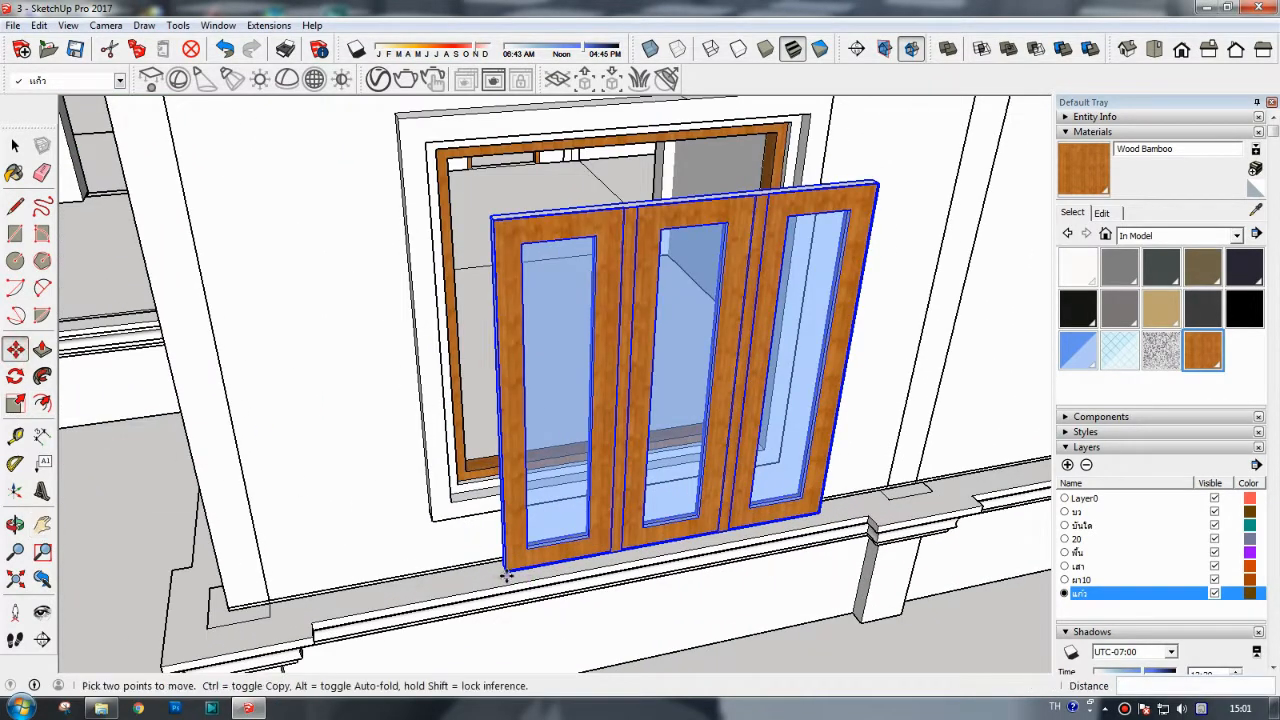
{"action": "left_click", "coordinate": [505, 570]}
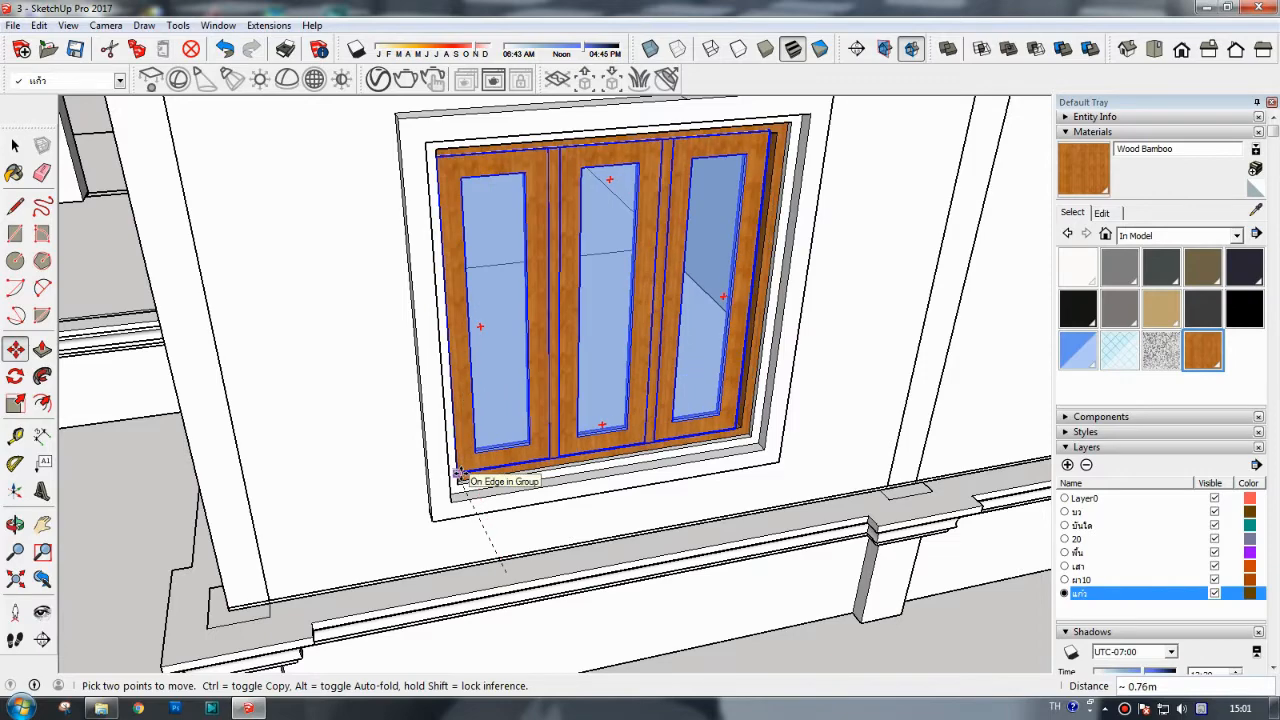
{"action": "left_click", "coordinate": [465, 470]}
- Snap the window's lower corner to the inner corner of the opening's wooden frame
{"action": "scroll", "coordinate": [465, 471], "scroll_direction": "up", "scroll_amount": 5}
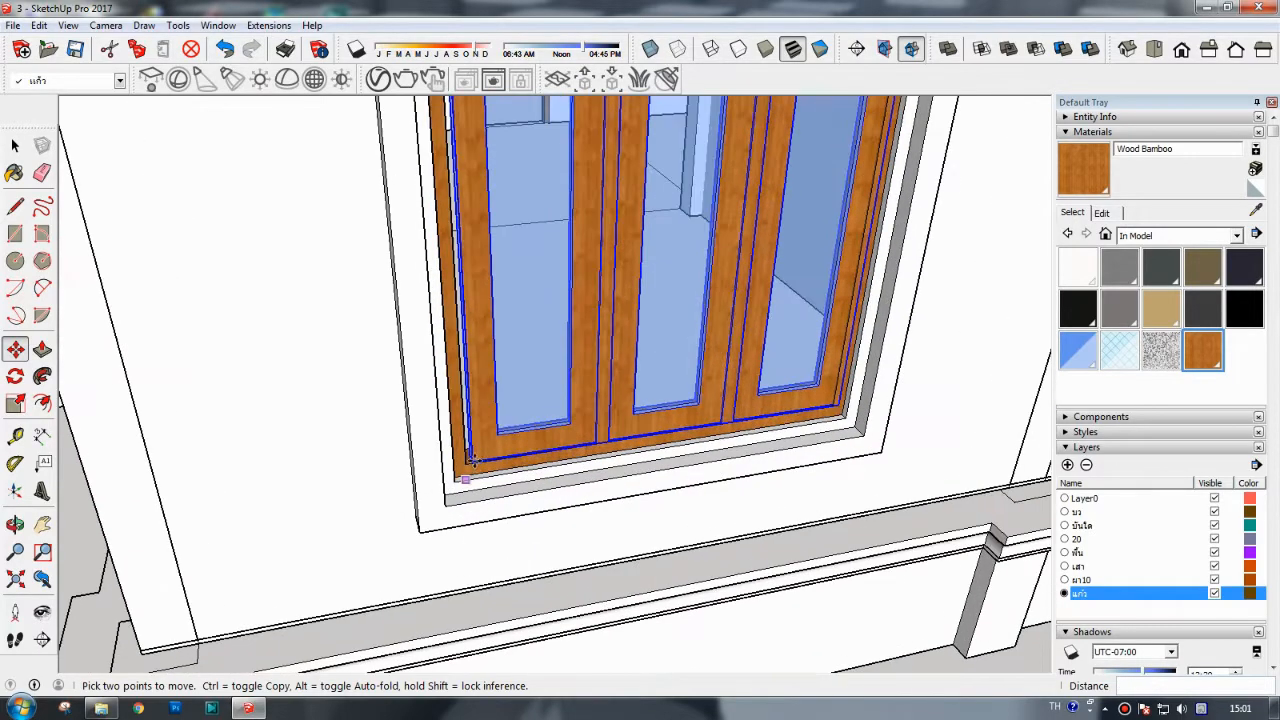
{"action": "scroll", "coordinate": [465, 472], "scroll_direction": "up", "scroll_amount": 2}
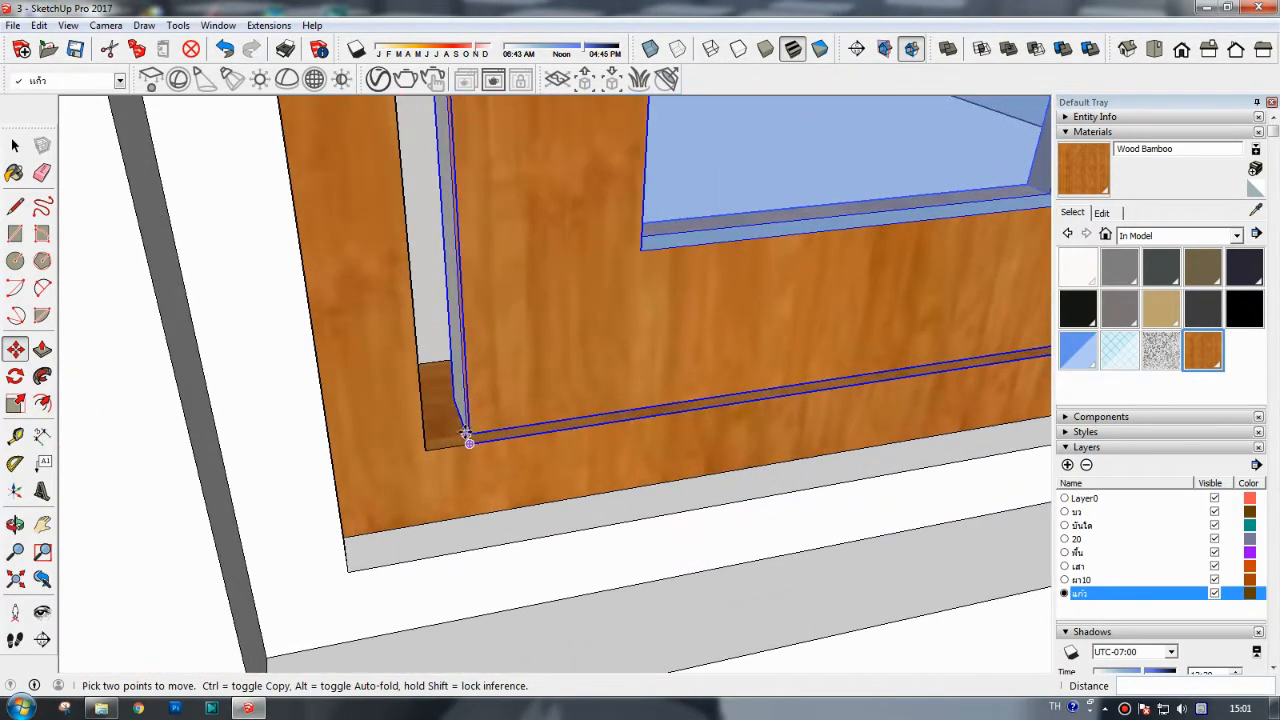
{"action": "scroll", "coordinate": [420, 450], "scroll_direction": "down", "scroll_amount": 2}
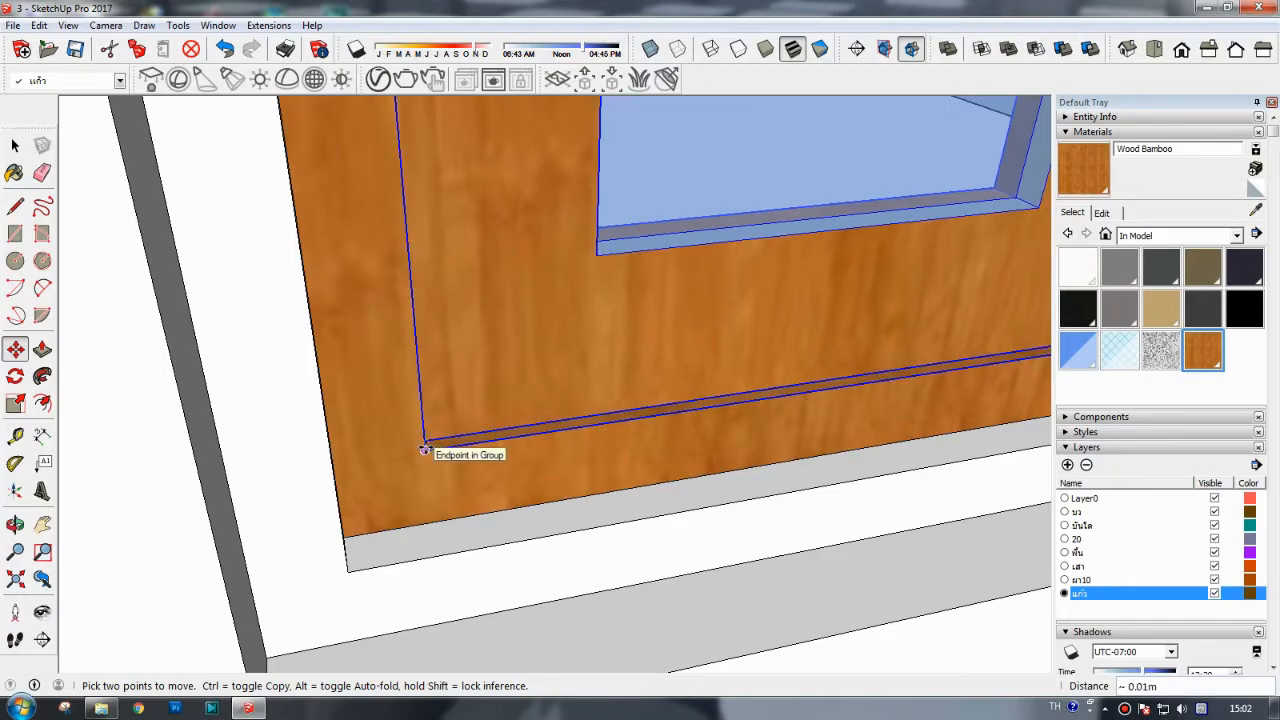
{"action": "left_click", "coordinate": [430, 452]}
{"action": "scroll", "coordinate": [432, 455], "scroll_direction": "down", "scroll_amount": 2}
{"action": "scroll", "coordinate": [455, 470], "scroll_direction": "down", "scroll_amount": 1}
{"action": "left_click", "coordinate": [436, 464]}
{"action": "scroll", "coordinate": [440, 466], "scroll_direction": "down", "scroll_amount": 5}
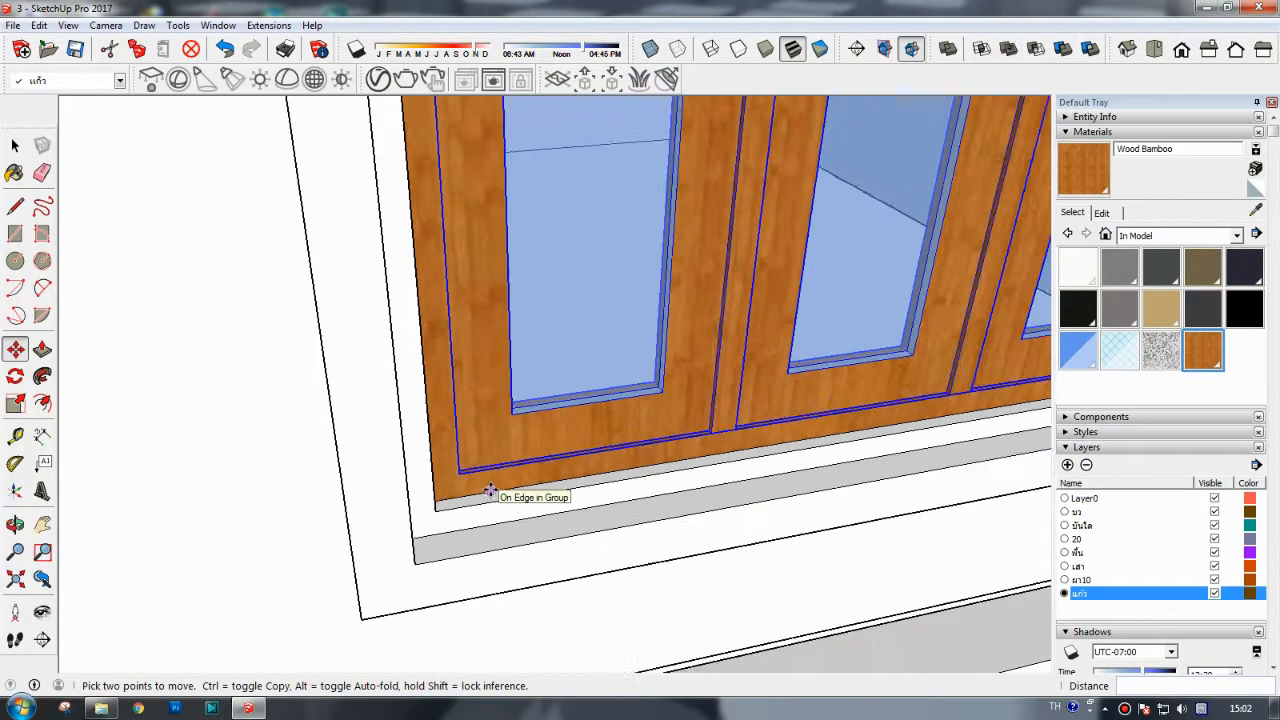
- Copy the fitted window along the side wall into the next large opening, matching the lower frame corner
{"action": "scroll", "coordinate": [488, 488], "scroll_direction": "down", "scroll_amount": 3}
{"action": "middle_click_drag", "start_coordinate": [913, 423], "coordinate": [389, 459], "text": "shift"}
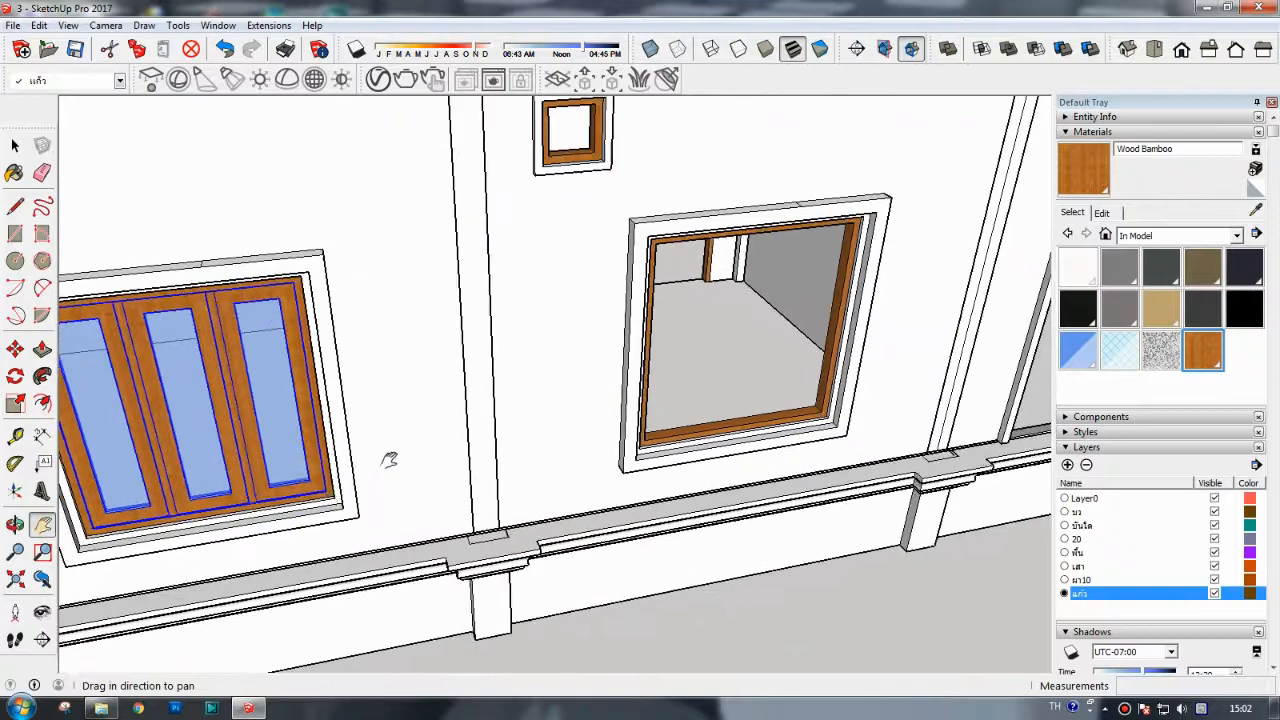
{"action": "left_click", "coordinate": [15, 348]}
{"action": "left_click", "coordinate": [326, 491]}
{"action": "key", "text": "ctrl"}
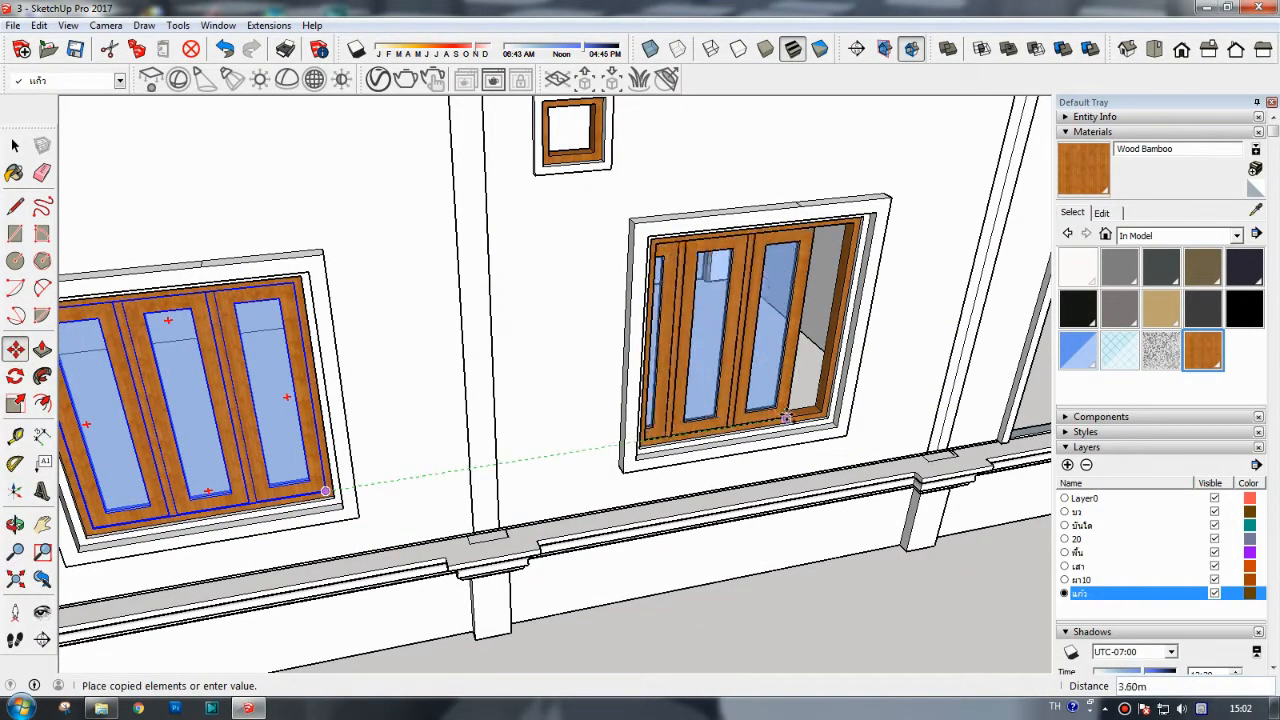
{"action": "left_click", "coordinate": [822, 412]}
- Copy the second side window across the house to the outside of the opposite side wall
{"action": "scroll", "coordinate": [640, 435], "scroll_direction": "down", "scroll_amount": 6}
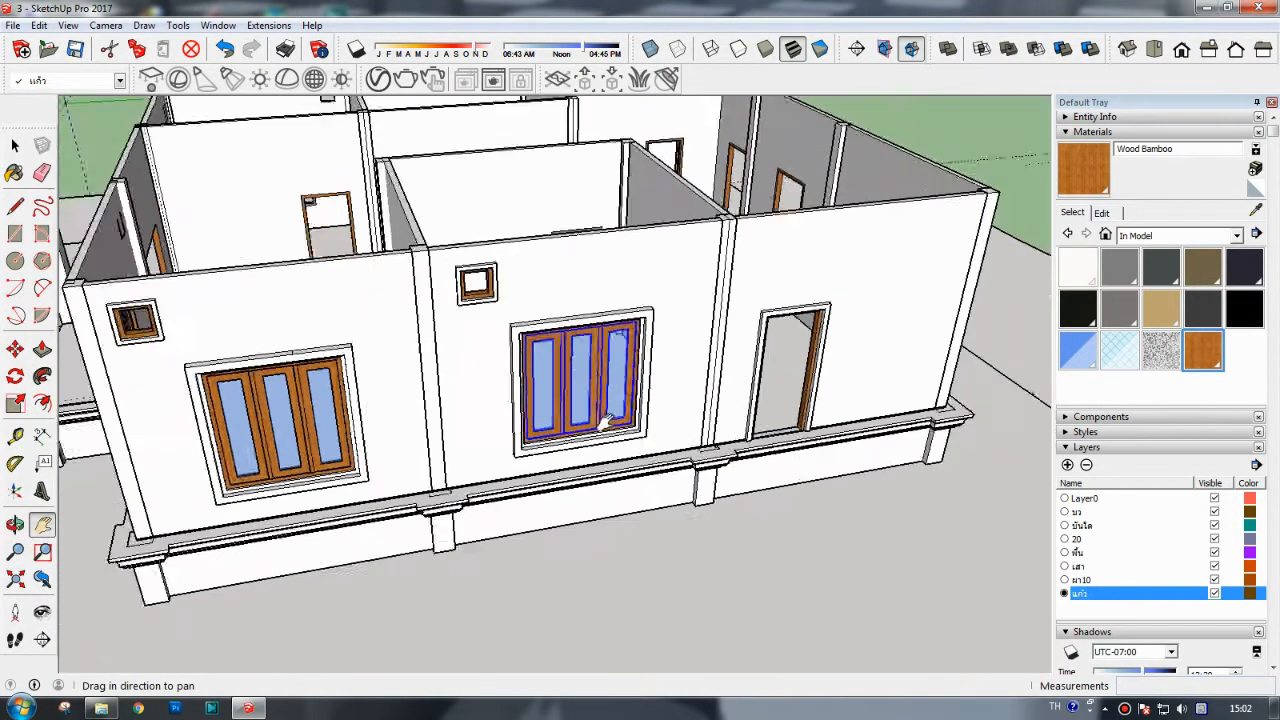
{"action": "scroll", "coordinate": [594, 442], "scroll_direction": "up", "scroll_amount": 5}
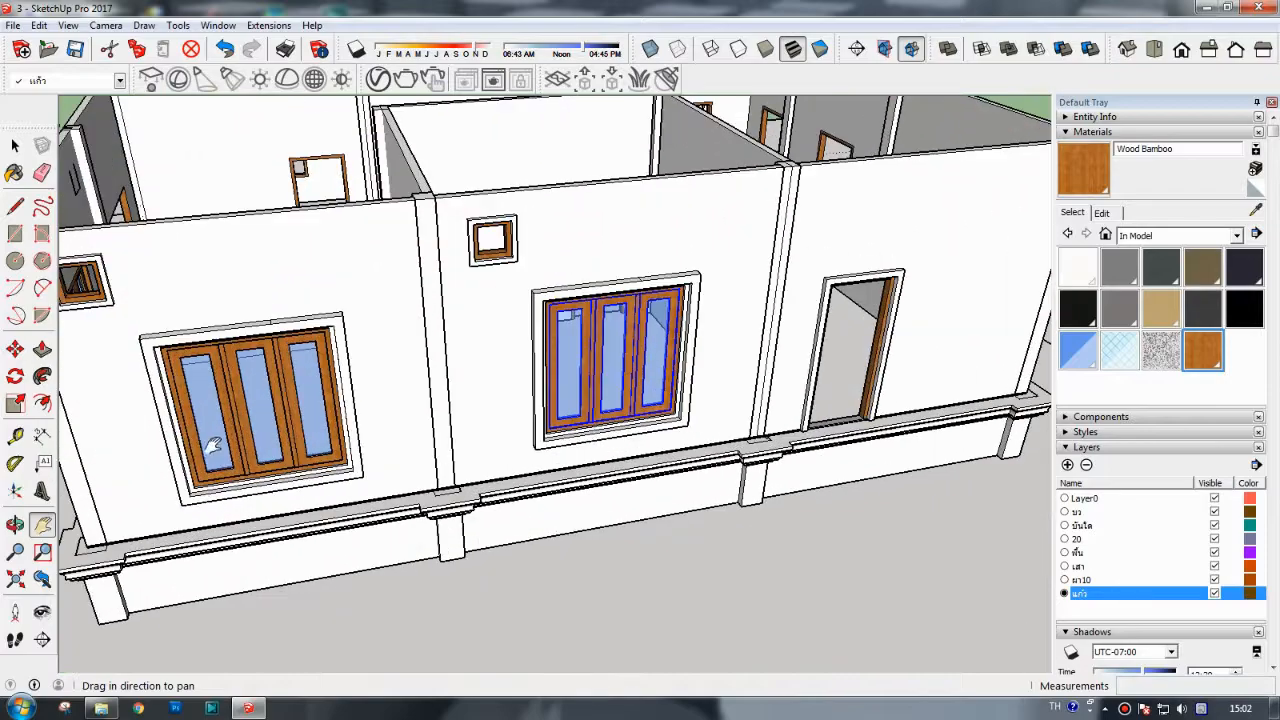
{"action": "left_click", "coordinate": [15, 525]}
{"action": "left_click_drag", "start_coordinate": [160, 560], "coordinate": [380, 574]}
{"action": "left_click", "coordinate": [15, 347]}
{"action": "key", "text": "ctrl"}
{"action": "left_click", "coordinate": [686, 352]}
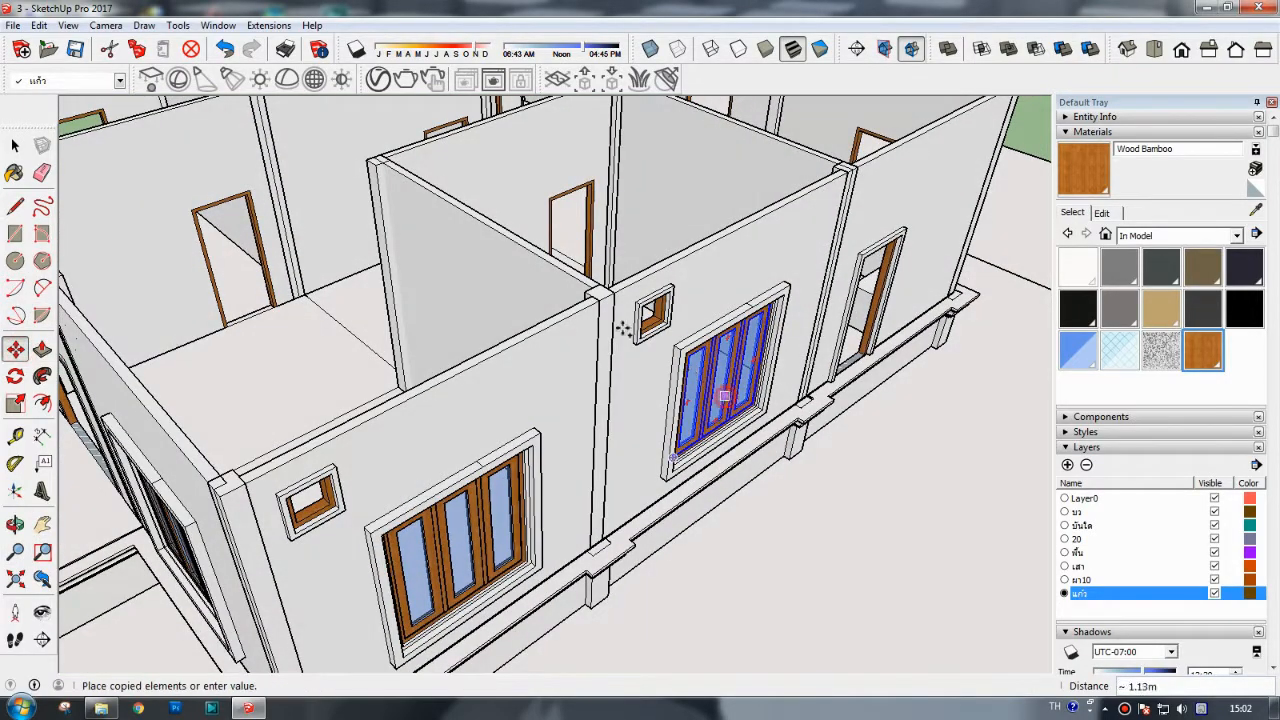
{"action": "left_click", "coordinate": [15, 525]}
{"action": "left_click_drag", "start_coordinate": [140, 470], "coordinate": [520, 528]}
{"action": "left_click", "coordinate": [42, 526]}
{"action": "left_click_drag", "start_coordinate": [805, 425], "coordinate": [545, 362]}
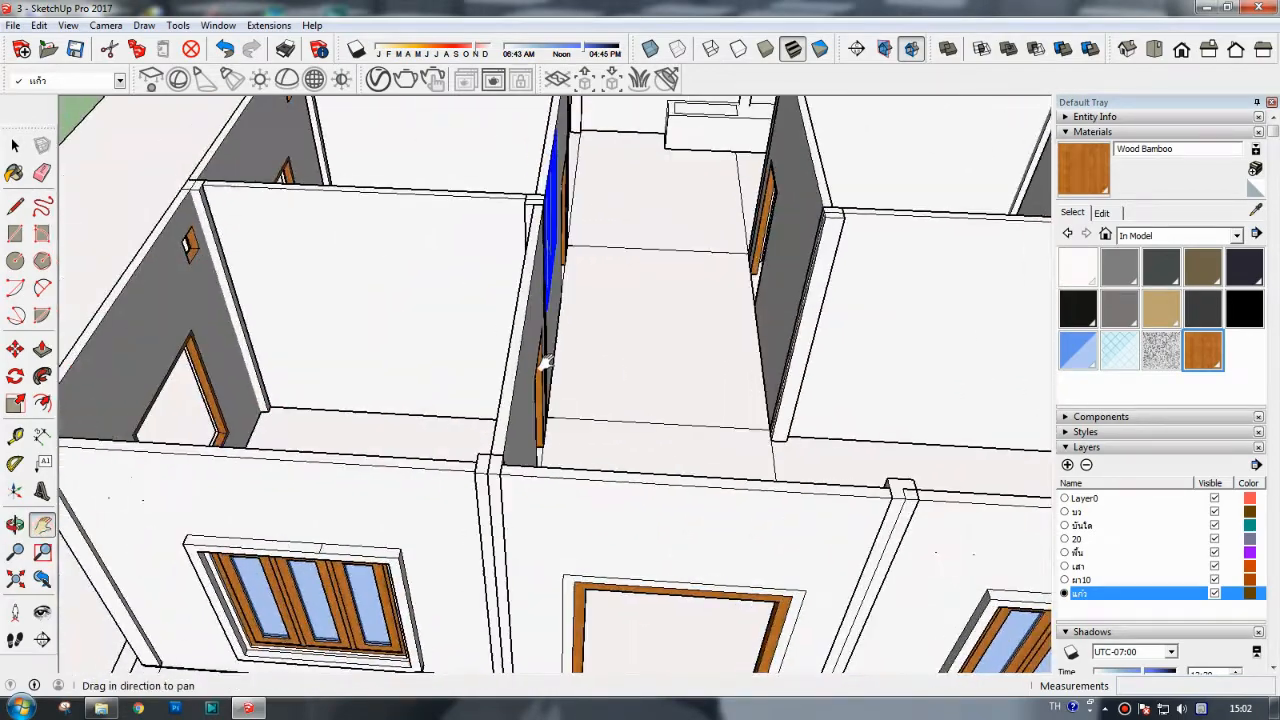
{"action": "left_click", "coordinate": [15, 350]}
{"action": "left_click", "coordinate": [552, 222]}
{"action": "left_click", "coordinate": [128, 212]}
- Rotate the copied window about its vertical axis to turn its recessed panel side outward
{"action": "left_click", "coordinate": [15, 524]}
{"action": "left_click_drag", "start_coordinate": [141, 427], "coordinate": [619, 373]}
{"action": "left_click", "coordinate": [15, 349]}
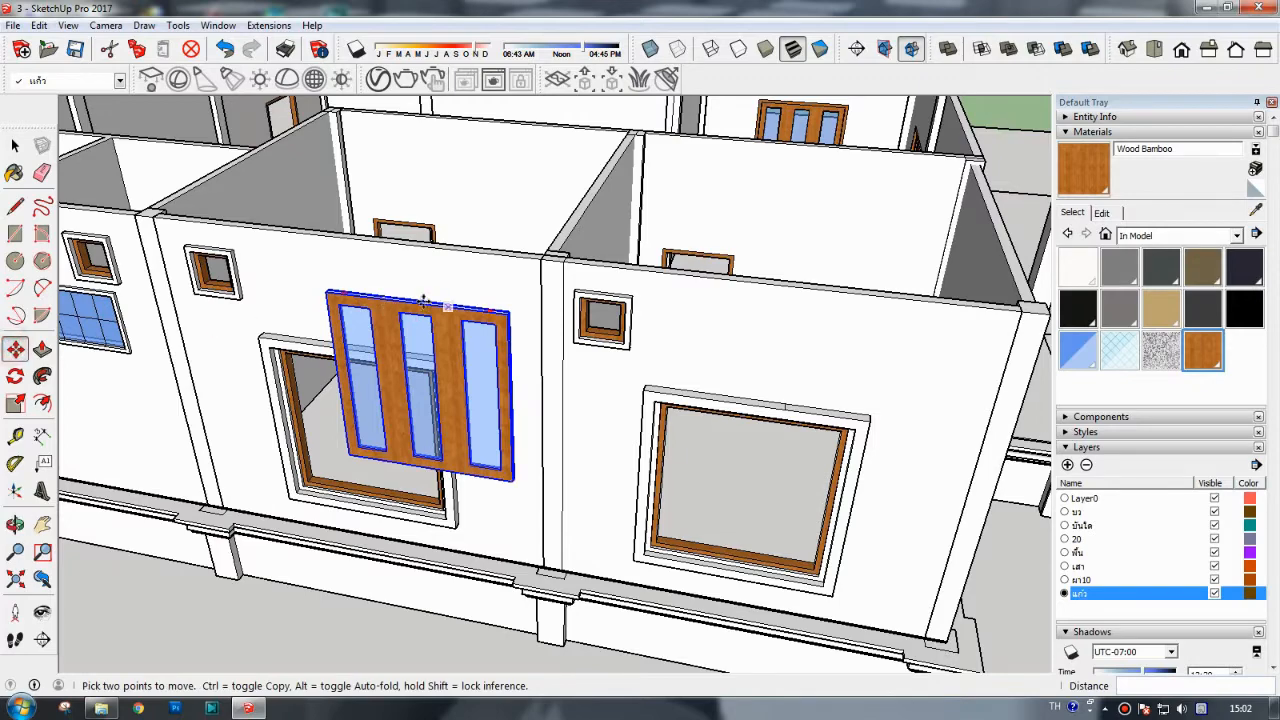
{"action": "left_click", "coordinate": [490, 308]}
{"action": "left_click", "coordinate": [355, 286]}
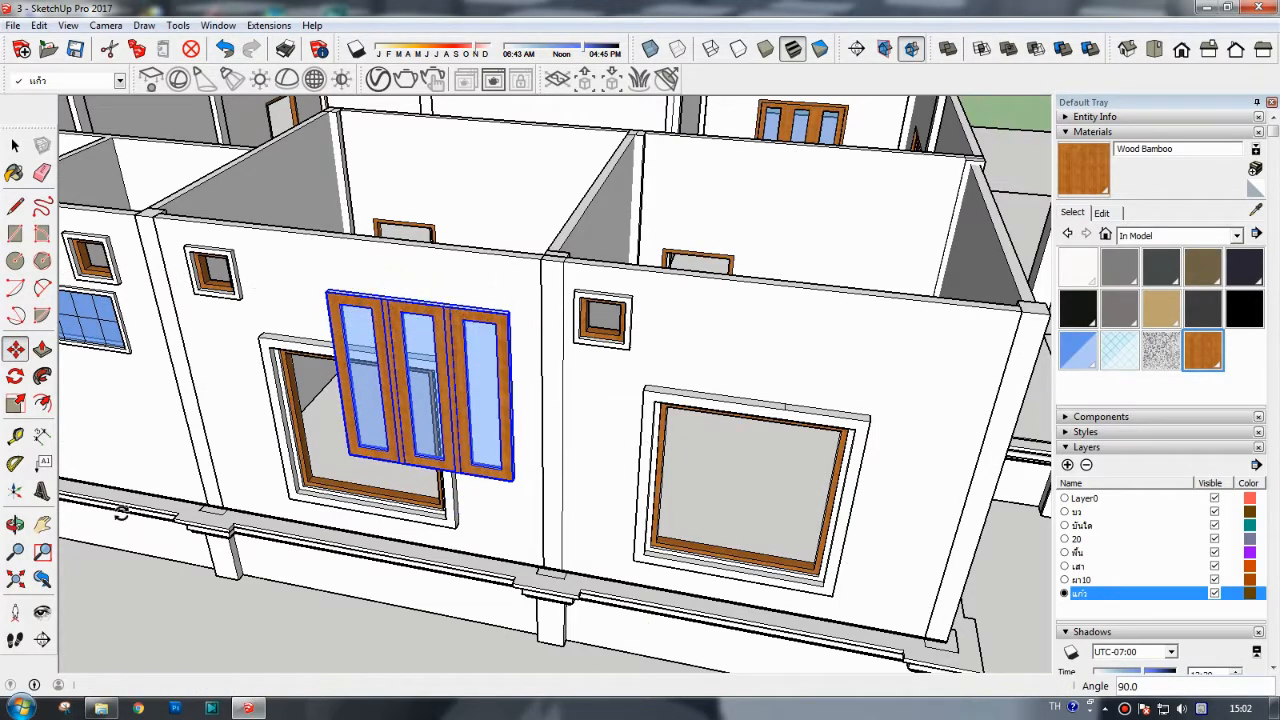
- Move the turned window by its lower corner into the wooden frame of the opposite wall's large opening
{"action": "middle_click_drag", "start_coordinate": [120, 512], "coordinate": [296, 367], "text": "shift"}
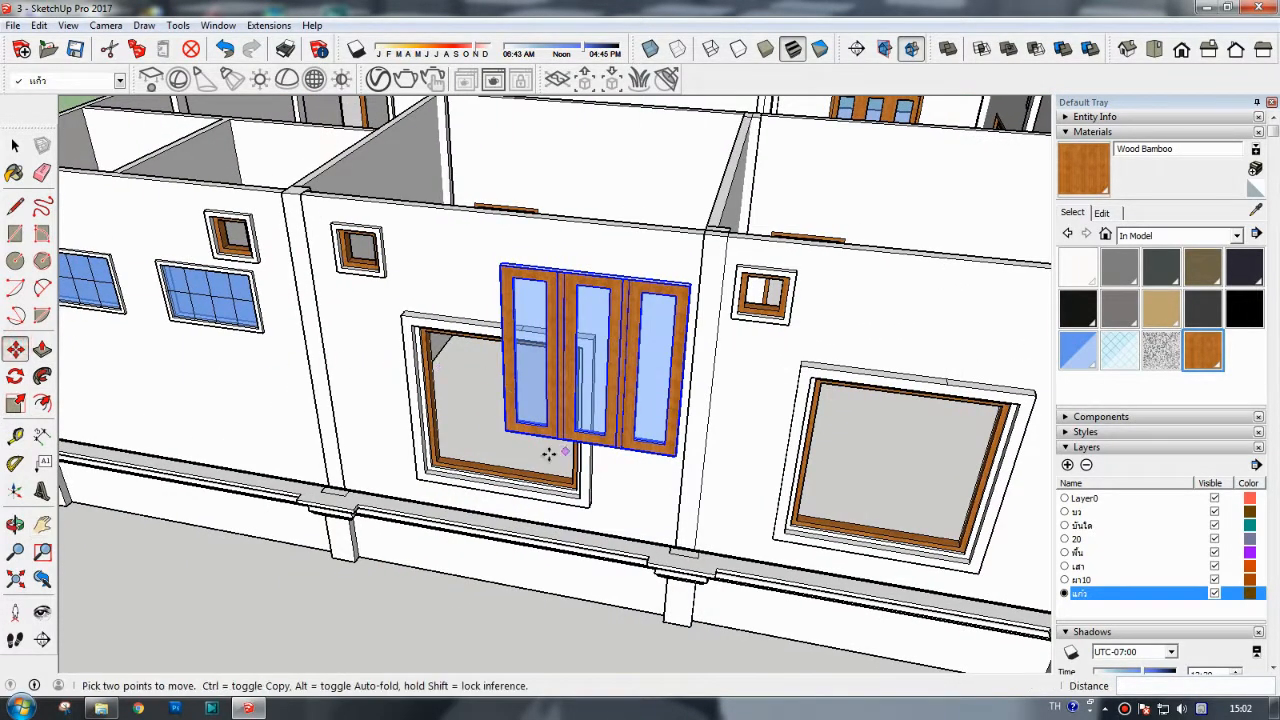
{"action": "left_click", "coordinate": [507, 432]}
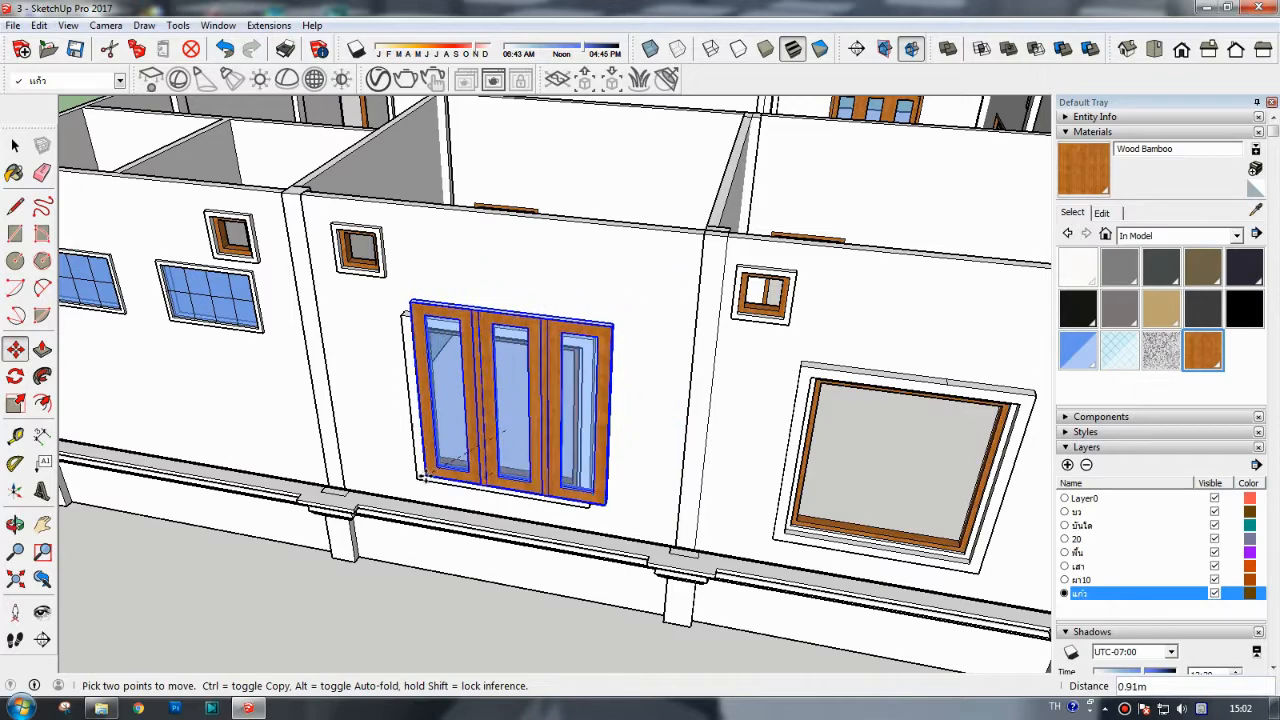
{"action": "left_click", "coordinate": [454, 443]}
{"action": "scroll", "coordinate": [454, 443], "scroll_direction": "up", "scroll_amount": 8}
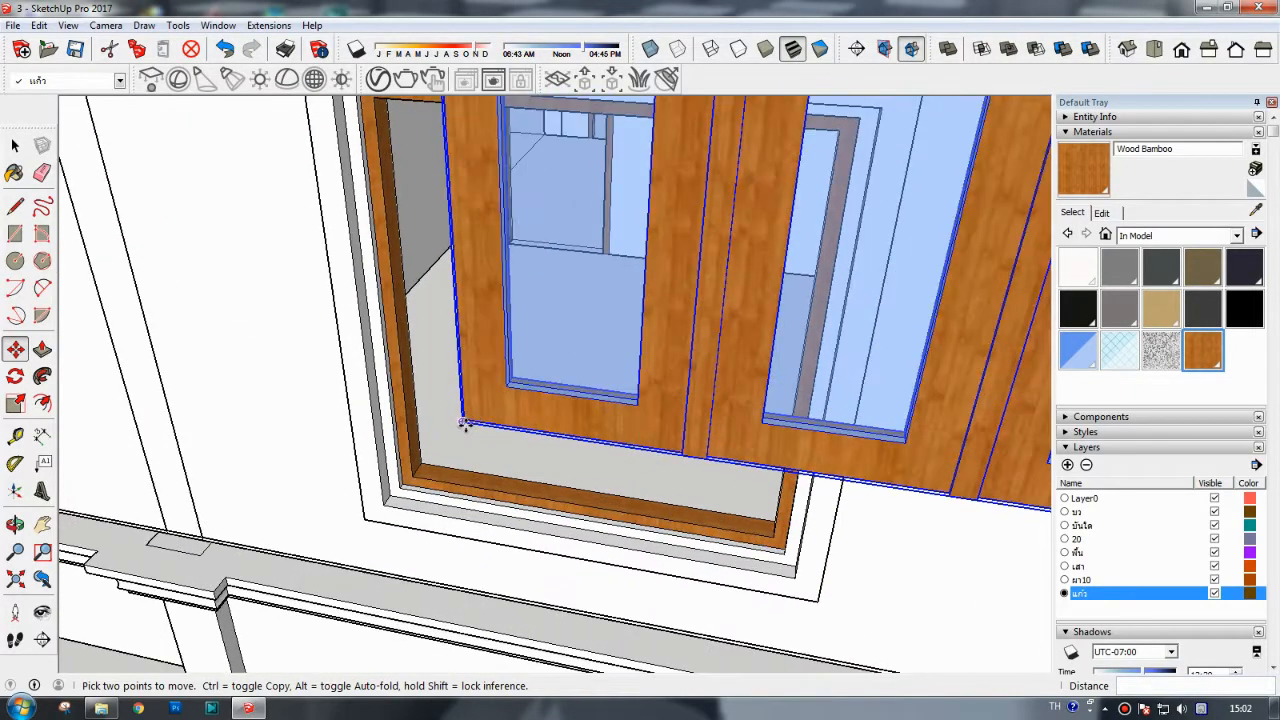
{"action": "scroll", "coordinate": [456, 429], "scroll_direction": "down", "scroll_amount": 4}
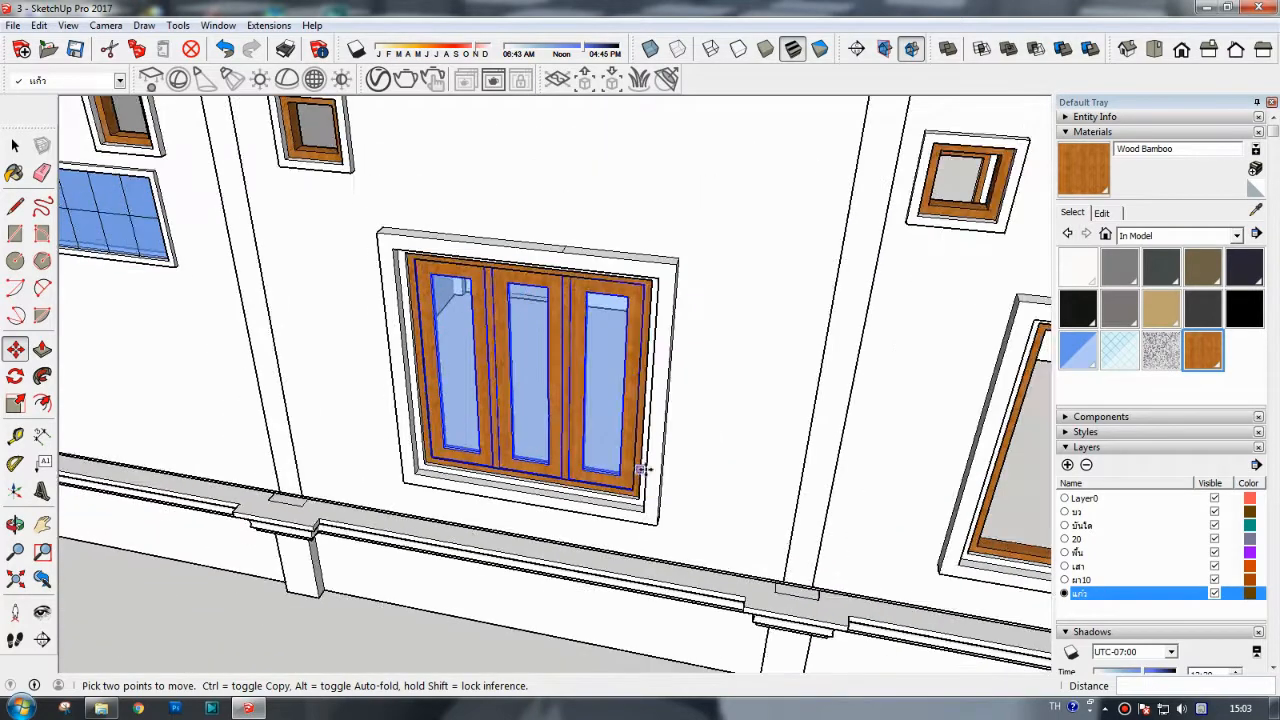
- Copy the fitted window 3.80 m along the wall into the neighbouring large opening, from one lower frame corner to the matching one
{"action": "key", "text": "ctrl"}
{"action": "left_click", "coordinate": [432, 460]}
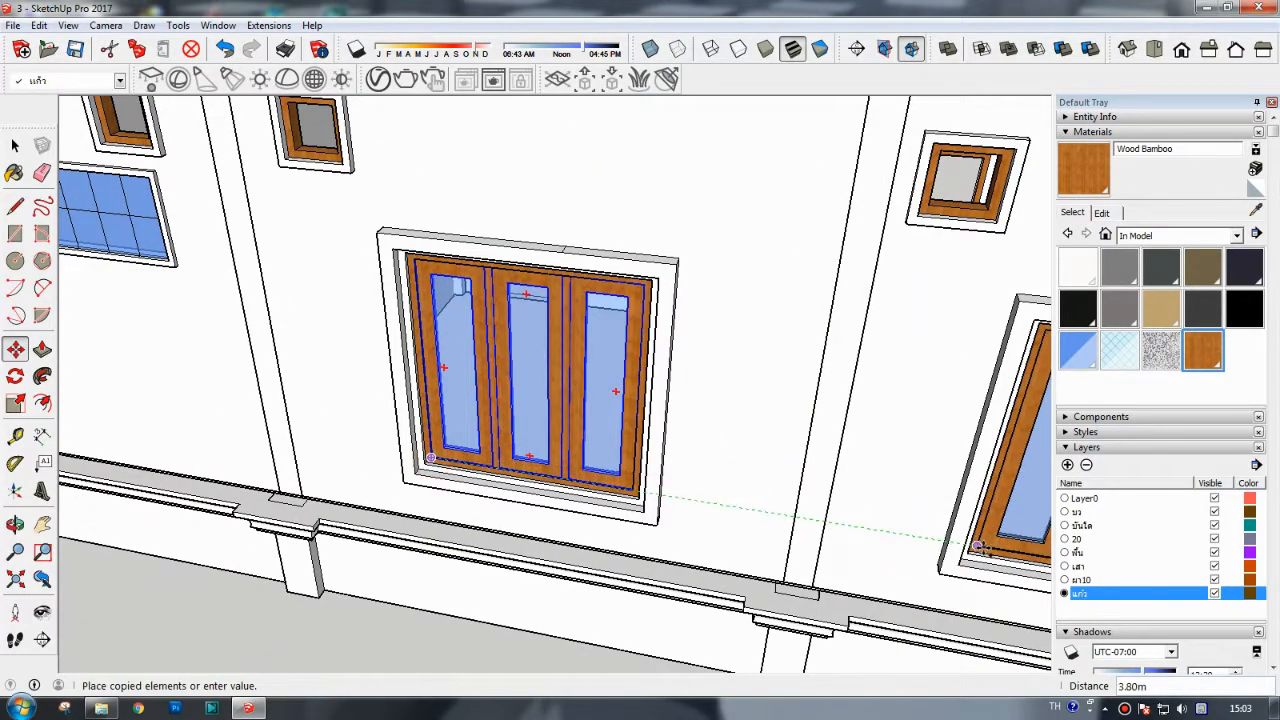
{"action": "scroll", "coordinate": [956, 550], "scroll_direction": "down", "scroll_amount": 1}
- Check the fitted windows on both side walls using the right and left views and an angled view of the house
{"action": "left_click", "coordinate": [1206, 50]}
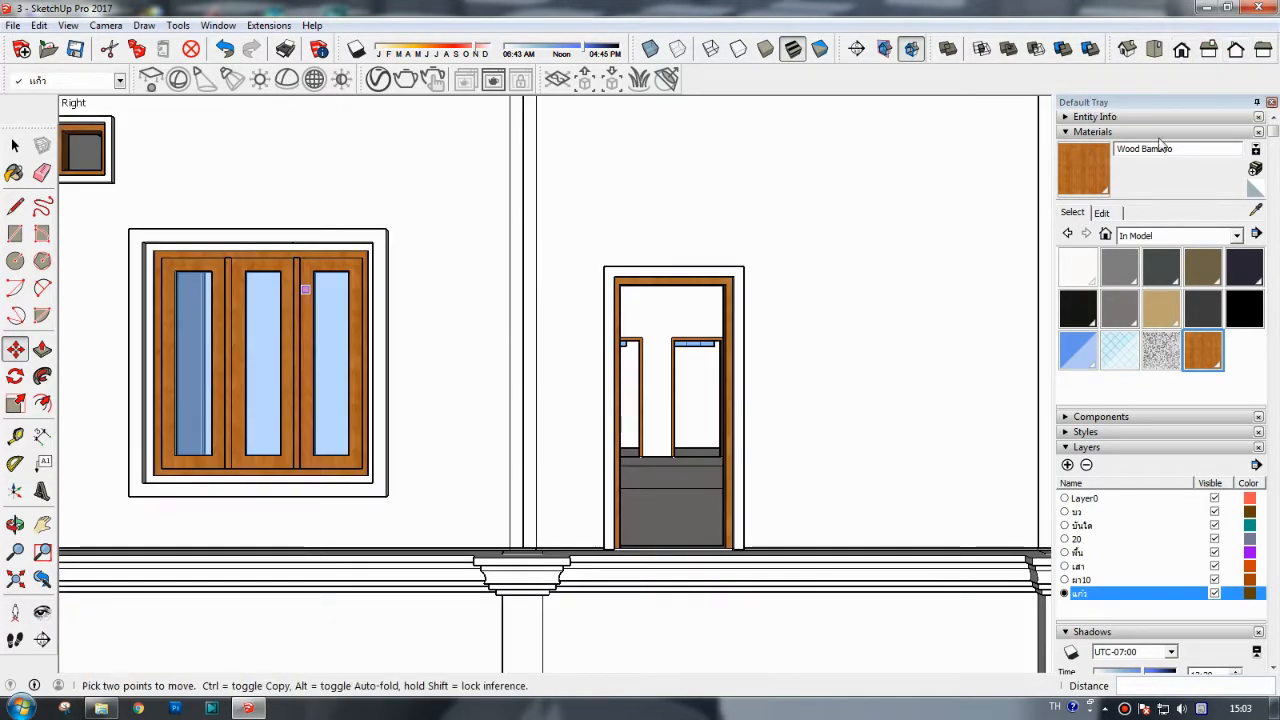
{"action": "scroll", "coordinate": [592, 345], "scroll_direction": "down", "scroll_amount": 4}
{"action": "left_click", "coordinate": [42, 524]}
{"action": "left_click_drag", "start_coordinate": [349, 423], "coordinate": [580, 445]}
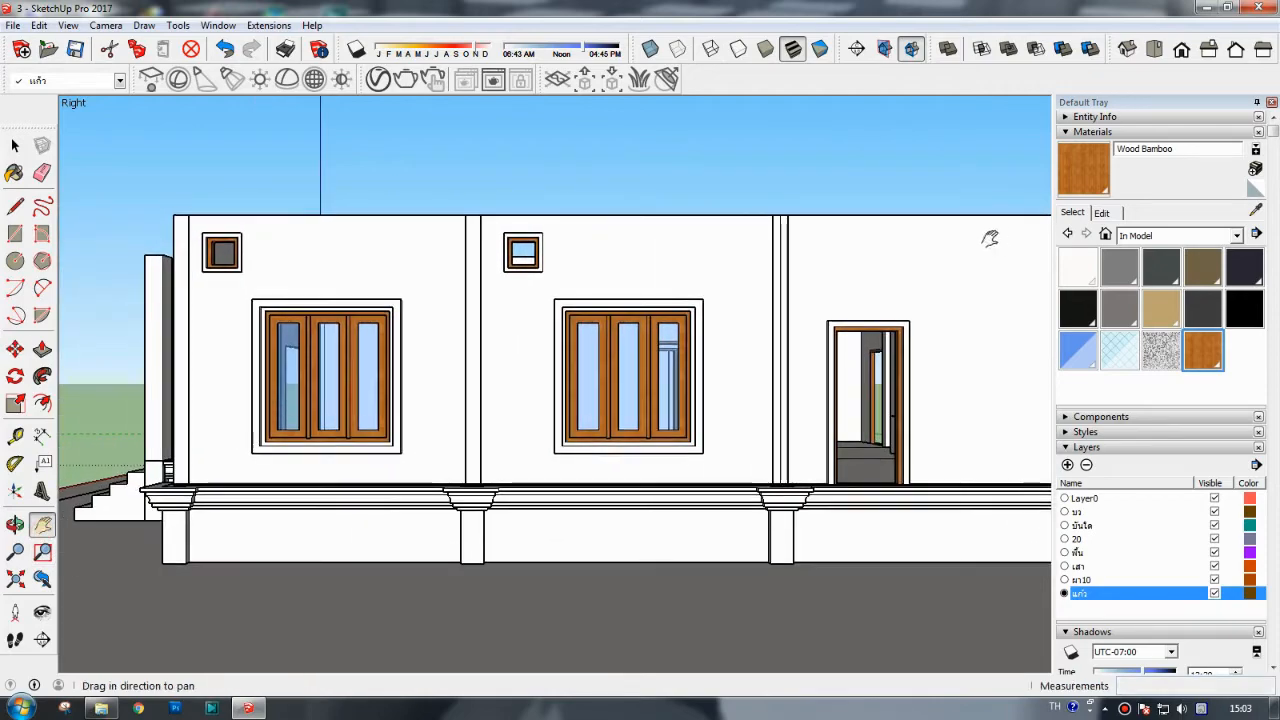
{"action": "left_click", "coordinate": [1263, 56]}
{"action": "scroll", "coordinate": [620, 378], "scroll_direction": "up", "scroll_amount": 8}
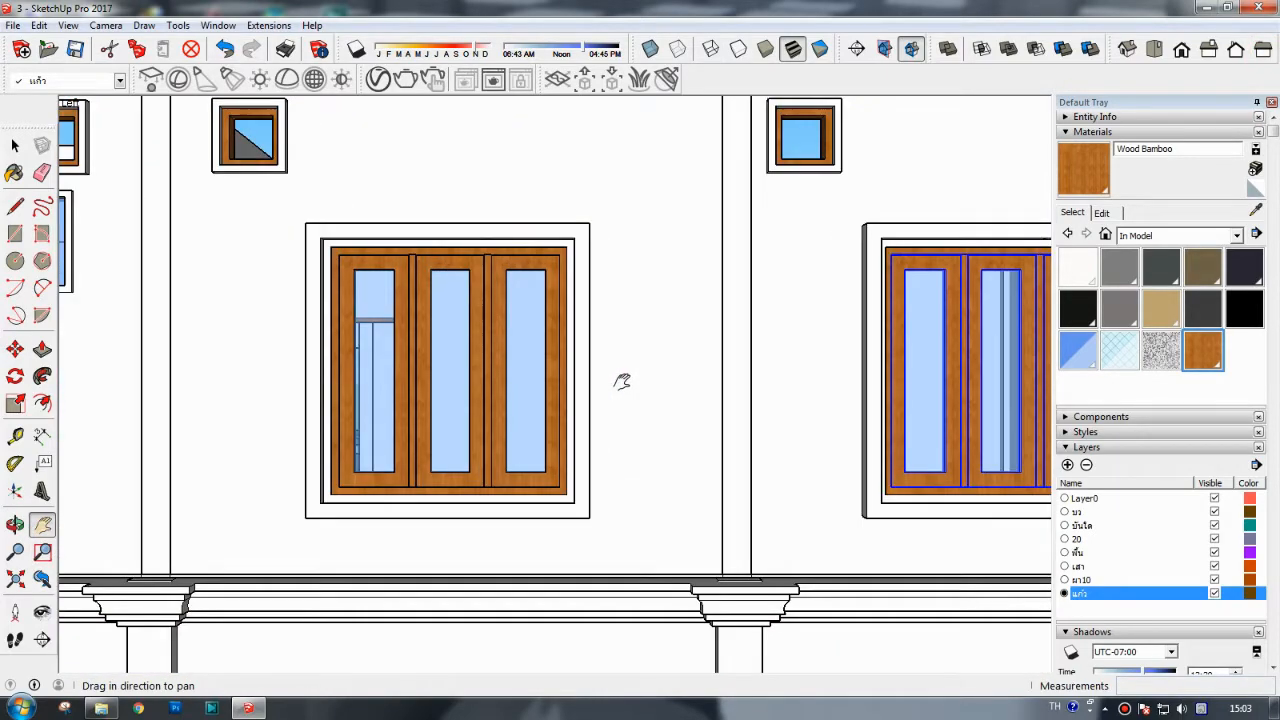
{"action": "scroll", "coordinate": [622, 382], "scroll_direction": "down", "scroll_amount": 2}
{"action": "left_click", "coordinate": [15, 525]}
{"action": "left_click_drag", "start_coordinate": [965, 430], "coordinate": [755, 500]}
{"action": "left_click", "coordinate": [15, 146]}
{"action": "left_click", "coordinate": [293, 153]}
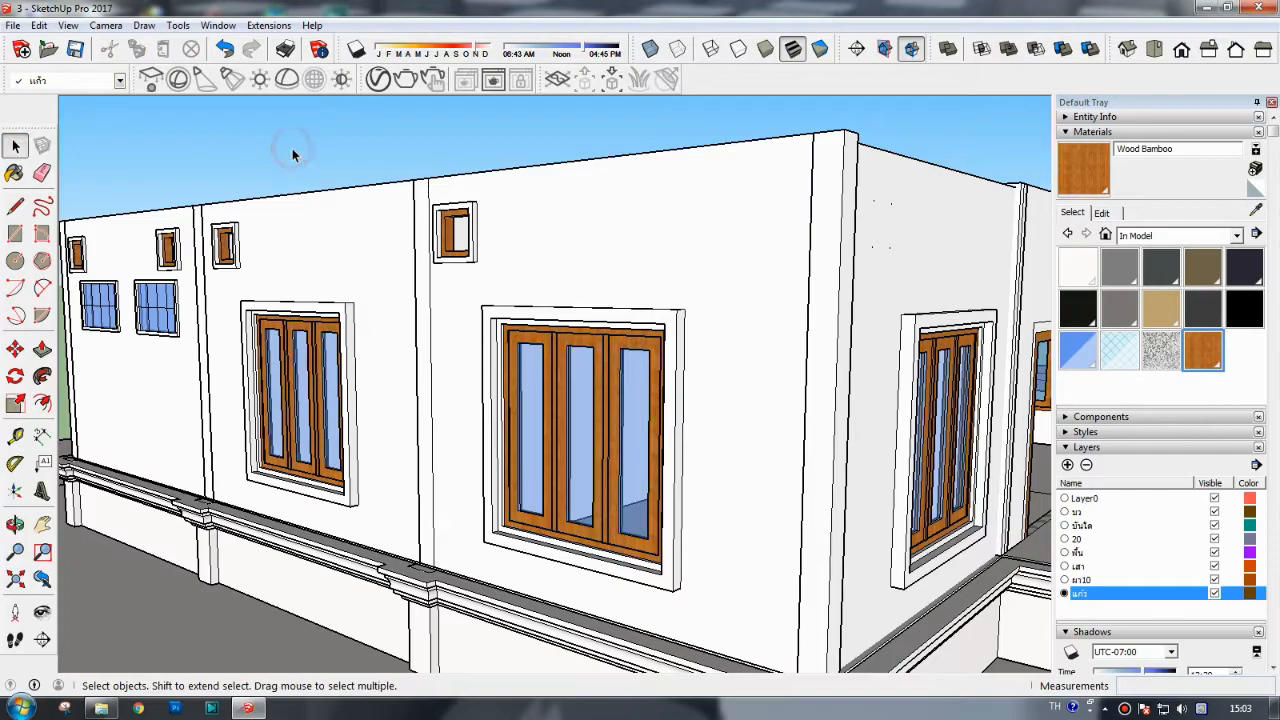
- Select the whole connected wall containing the two plain wood-framed window openings and make it a group
{"action": "scroll", "coordinate": [346, 252], "scroll_direction": "down", "scroll_amount": 3}
{"action": "left_click", "coordinate": [15, 525]}
{"action": "left_click_drag", "start_coordinate": [674, 457], "coordinate": [305, 455]}
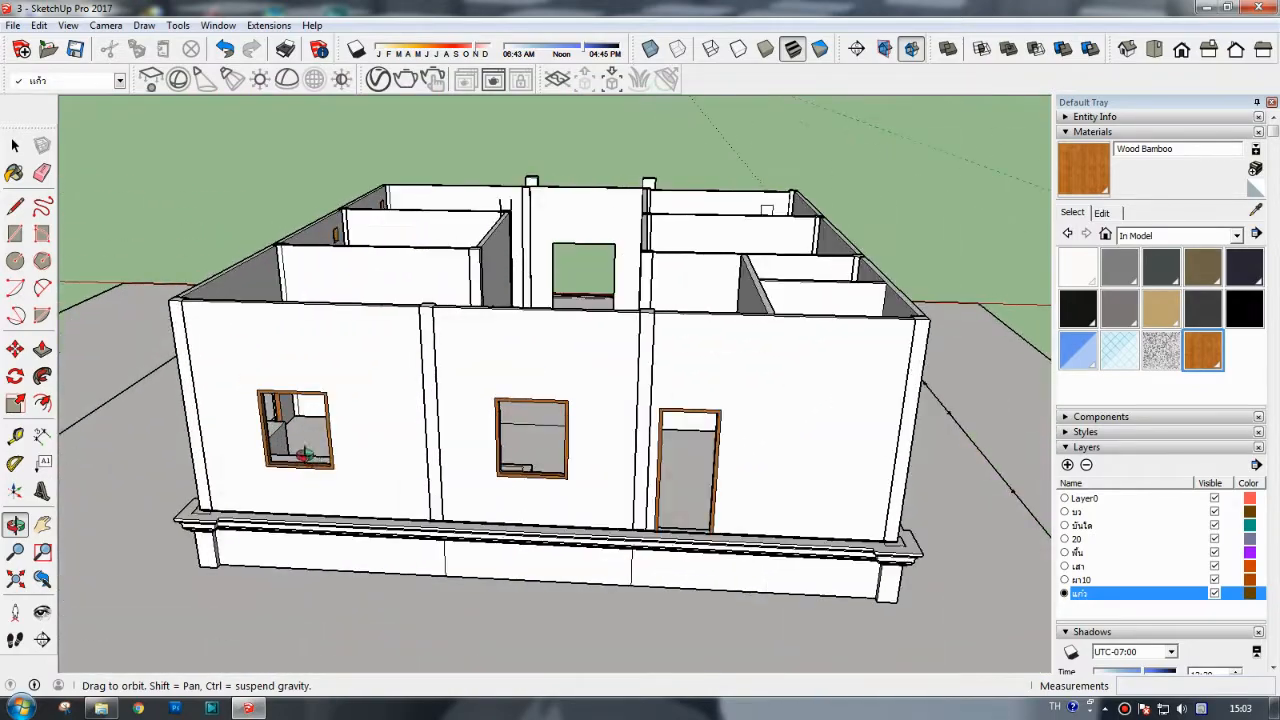
{"action": "scroll", "coordinate": [305, 455], "scroll_direction": "up", "scroll_amount": 5}
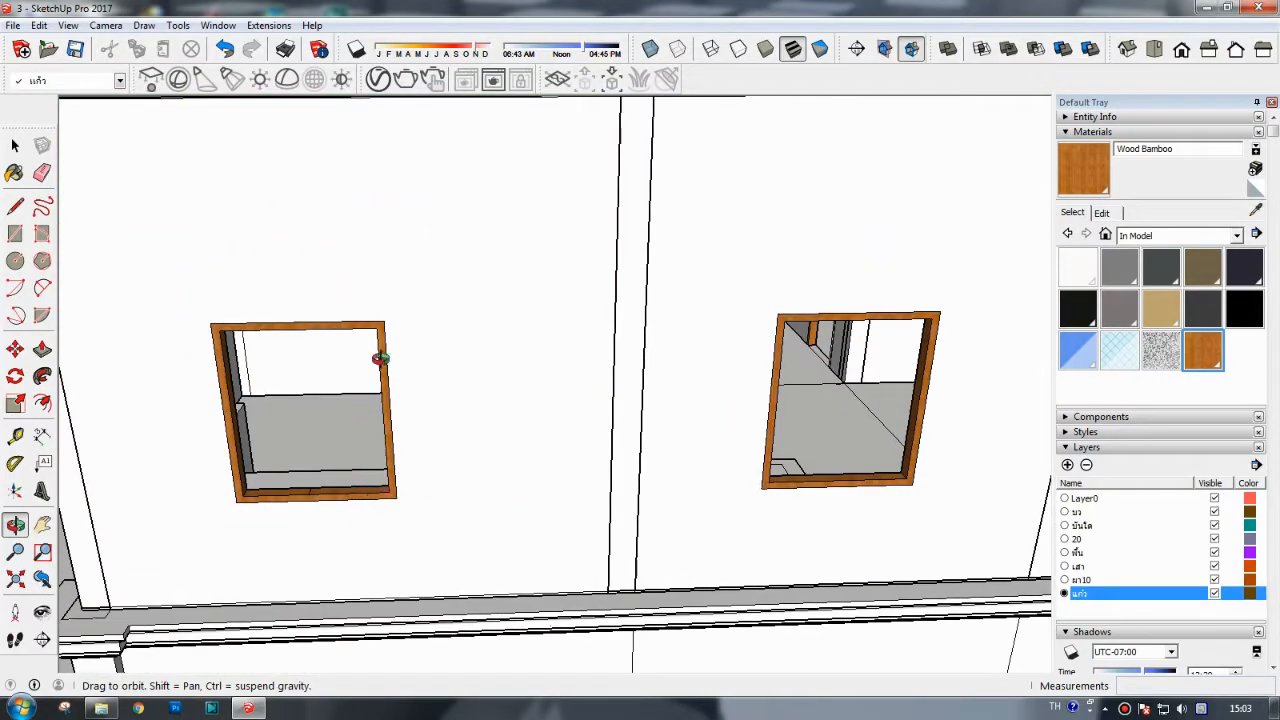
{"action": "left_click", "coordinate": [15, 148]}
{"action": "left_click", "coordinate": [533, 212]}
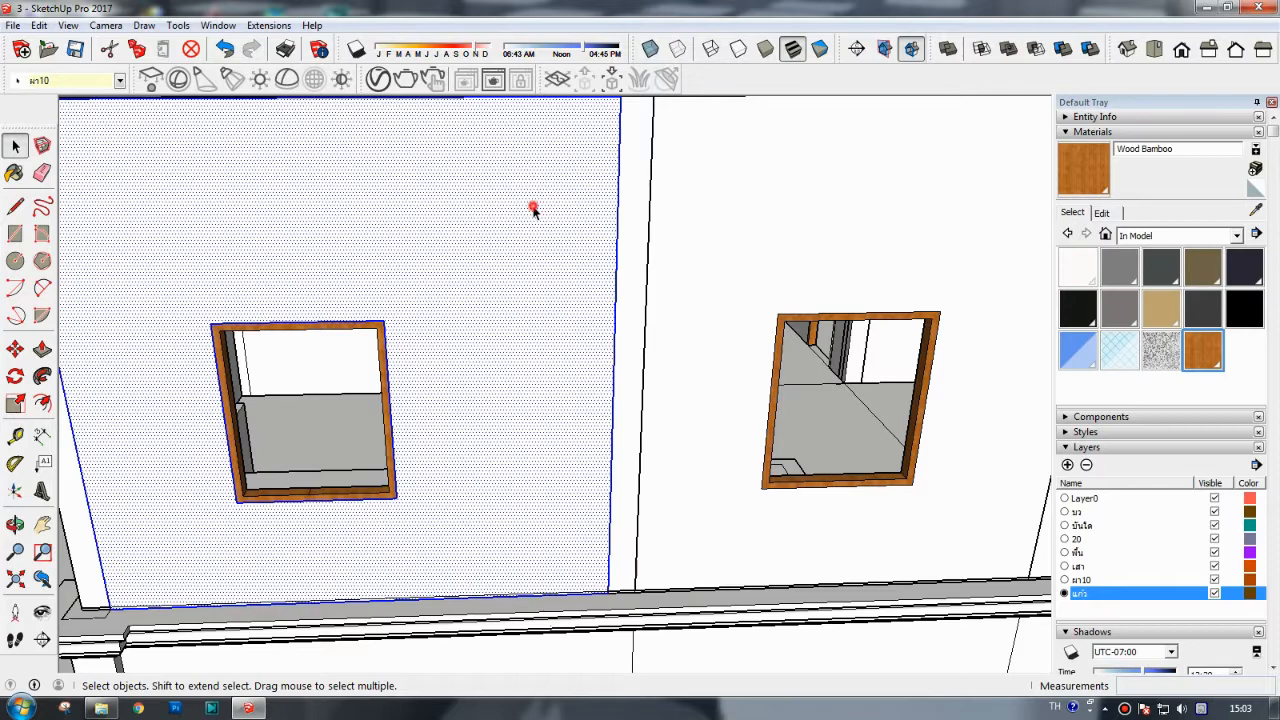
{"action": "triple_click", "coordinate": [533, 210]}
{"action": "right_click", "coordinate": [531, 208]}
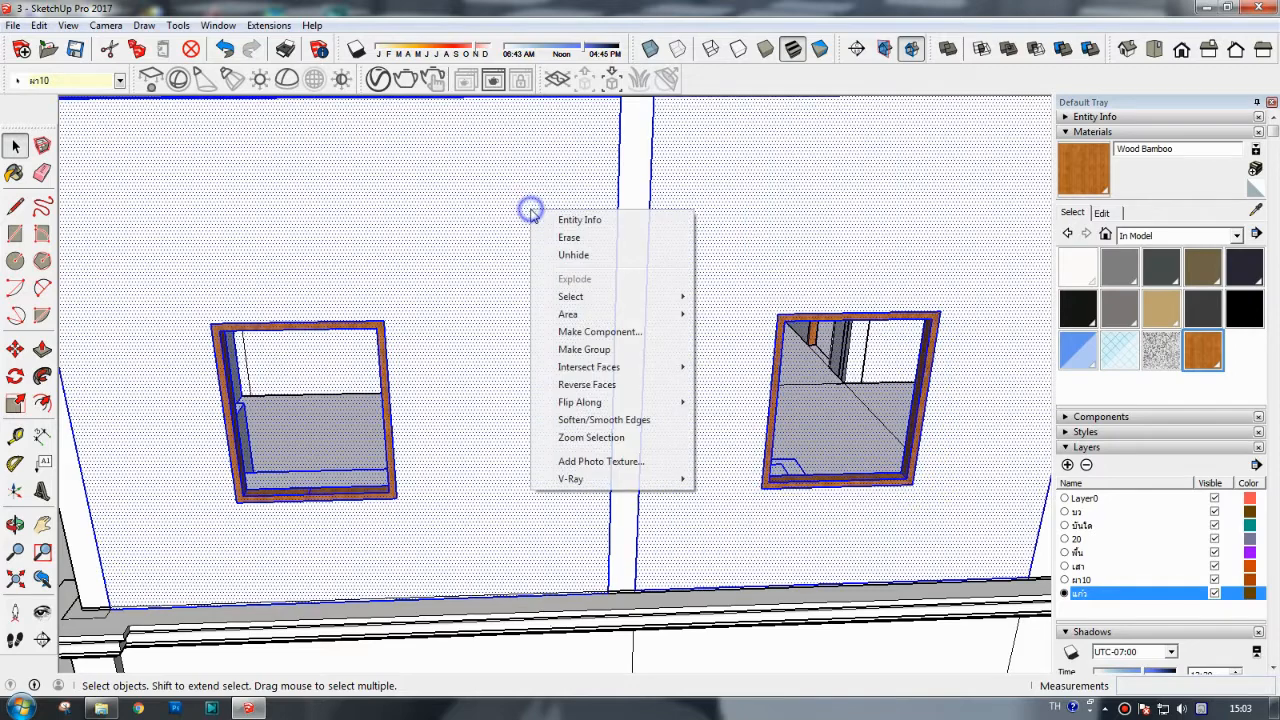
{"action": "left_click", "coordinate": [584, 350]}
- Assign the grouped wall to the ฝา10 layer and clear the selection
{"action": "left_click", "coordinate": [120, 80]}
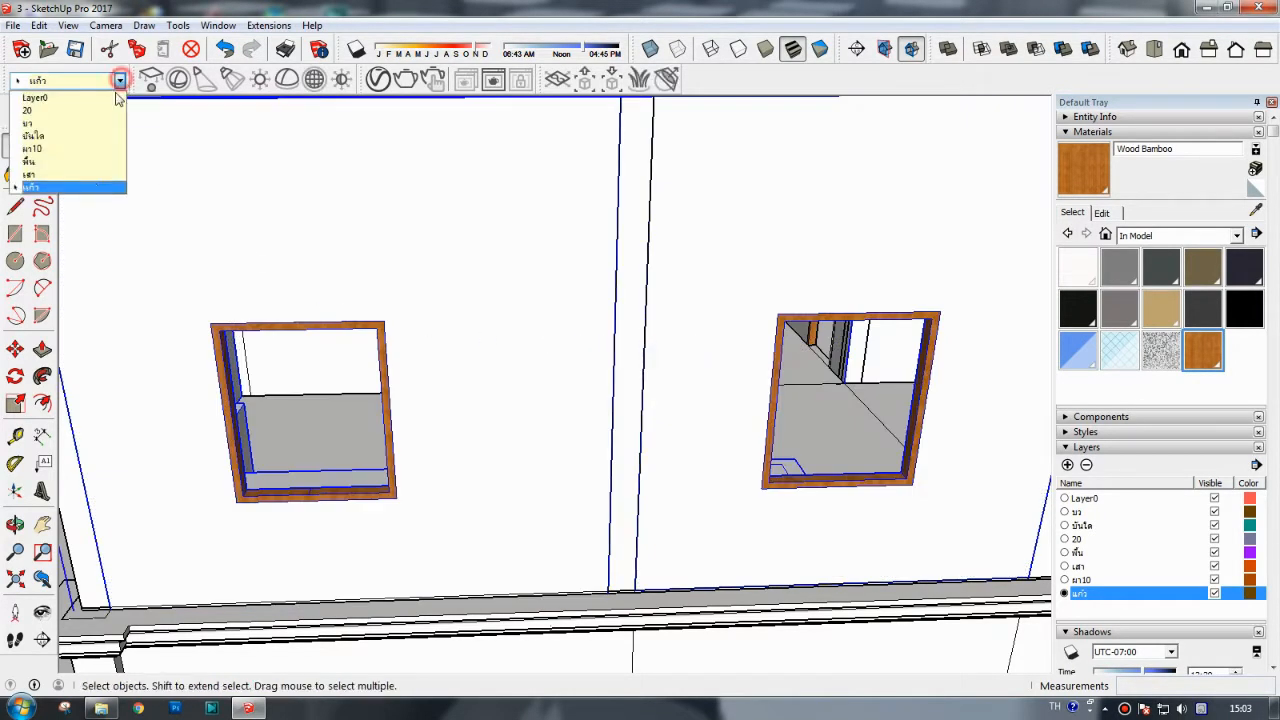
{"action": "left_click", "coordinate": [40, 149]}
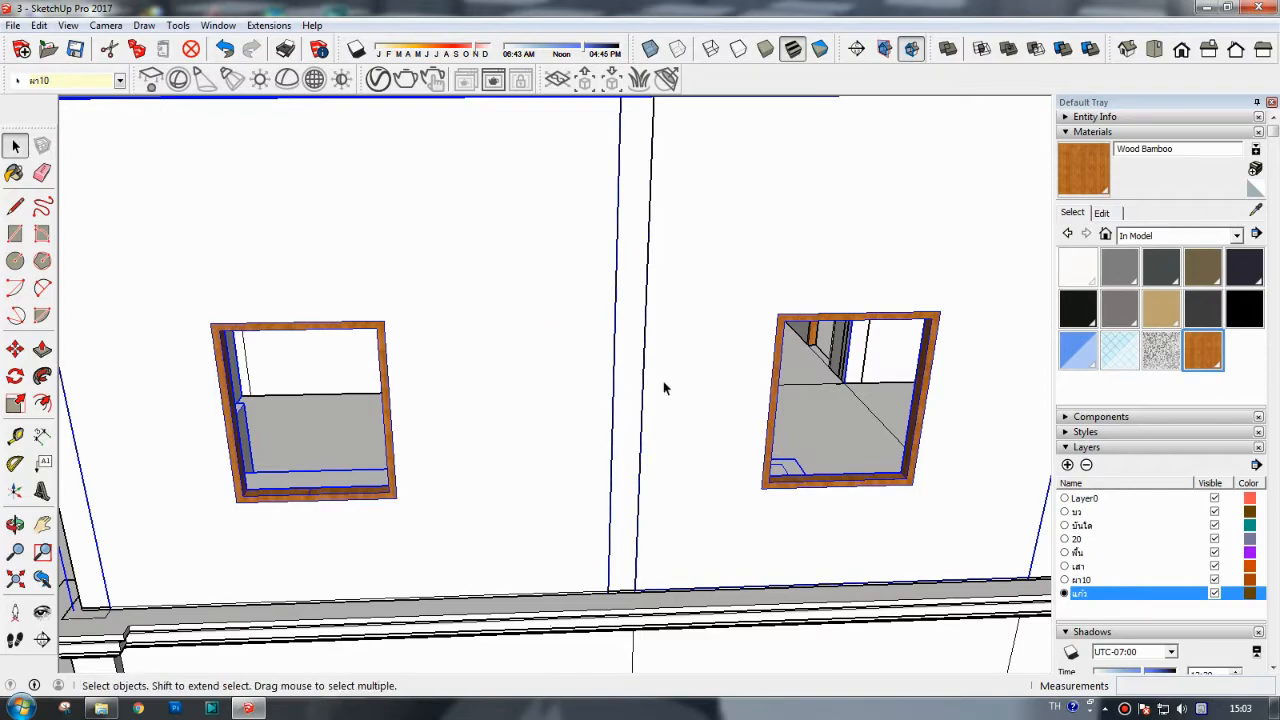
{"action": "left_click", "coordinate": [120, 80]}
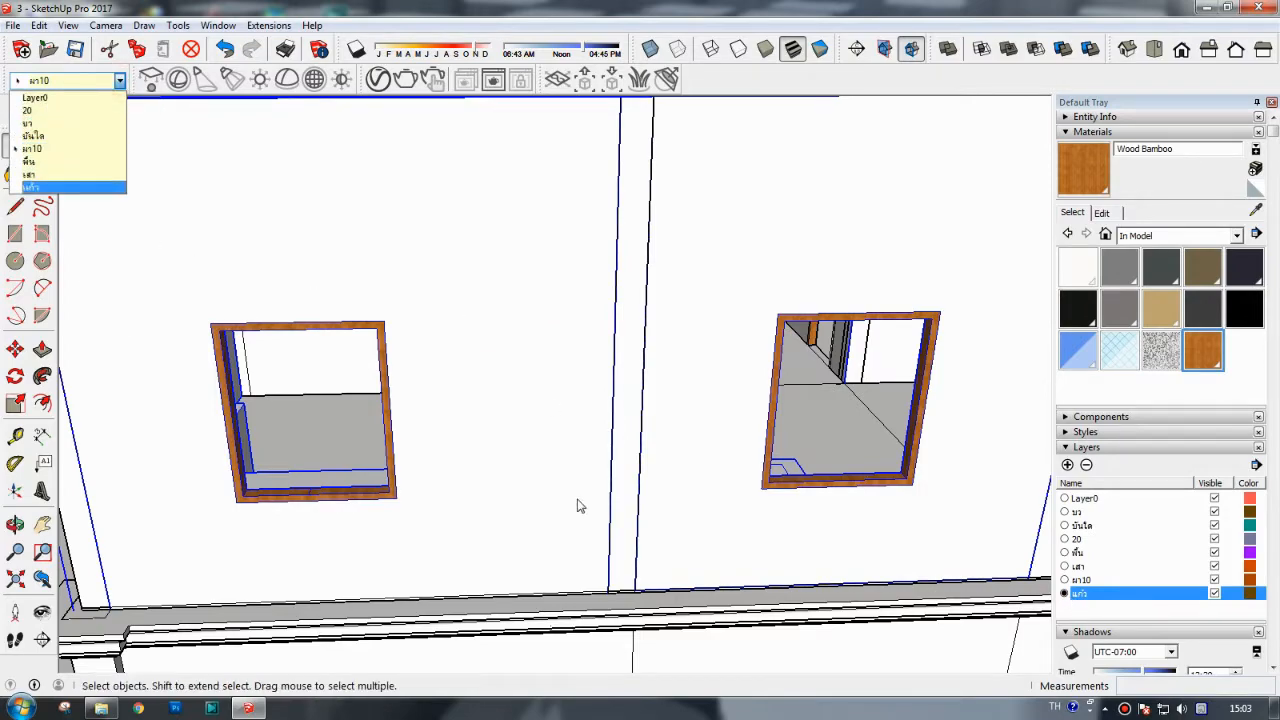
{"action": "left_click", "coordinate": [501, 185]}
{"action": "scroll", "coordinate": [502, 190], "scroll_direction": "down", "scroll_amount": 4}
{"action": "left_click", "coordinate": [96, 133]}
- Draw a rectangle across the inner edges of the wall's first window frame and paint the face with Wood Bamboo
{"action": "scroll", "coordinate": [364, 235], "scroll_direction": "up", "scroll_amount": 5}
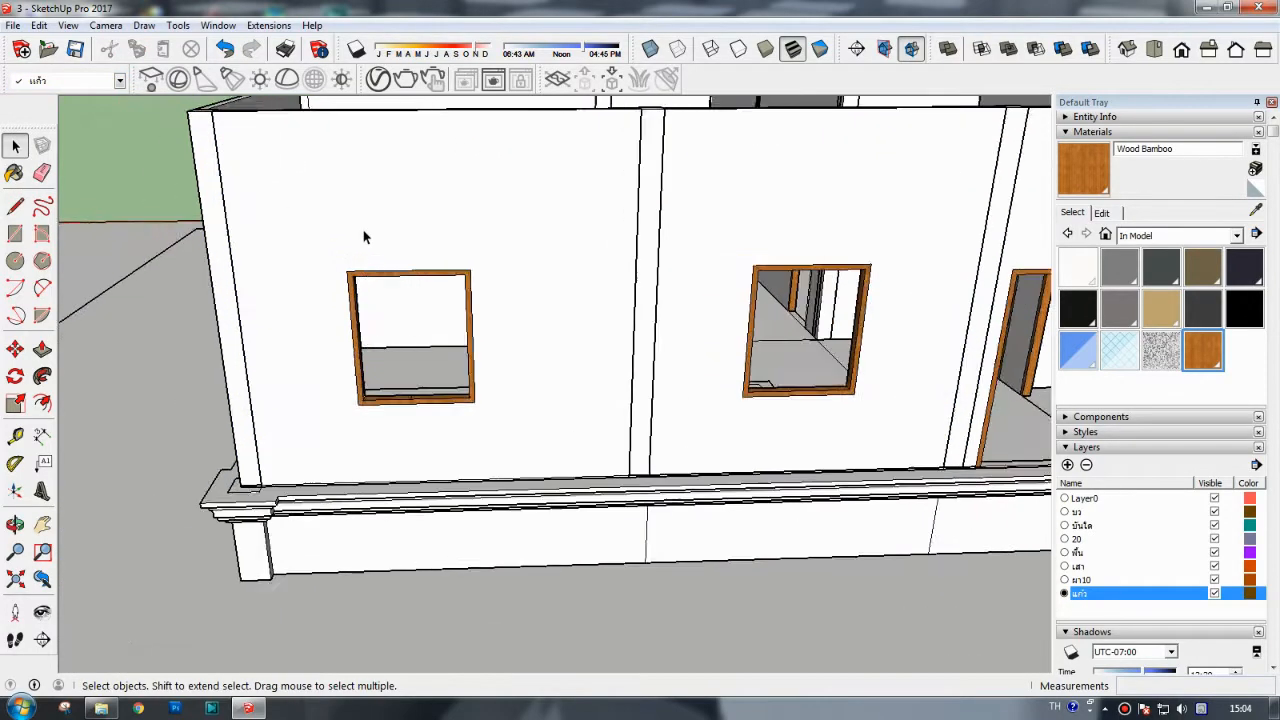
{"action": "left_click", "coordinate": [15, 205]}
{"action": "scroll", "coordinate": [376, 494], "scroll_direction": "up", "scroll_amount": 2}
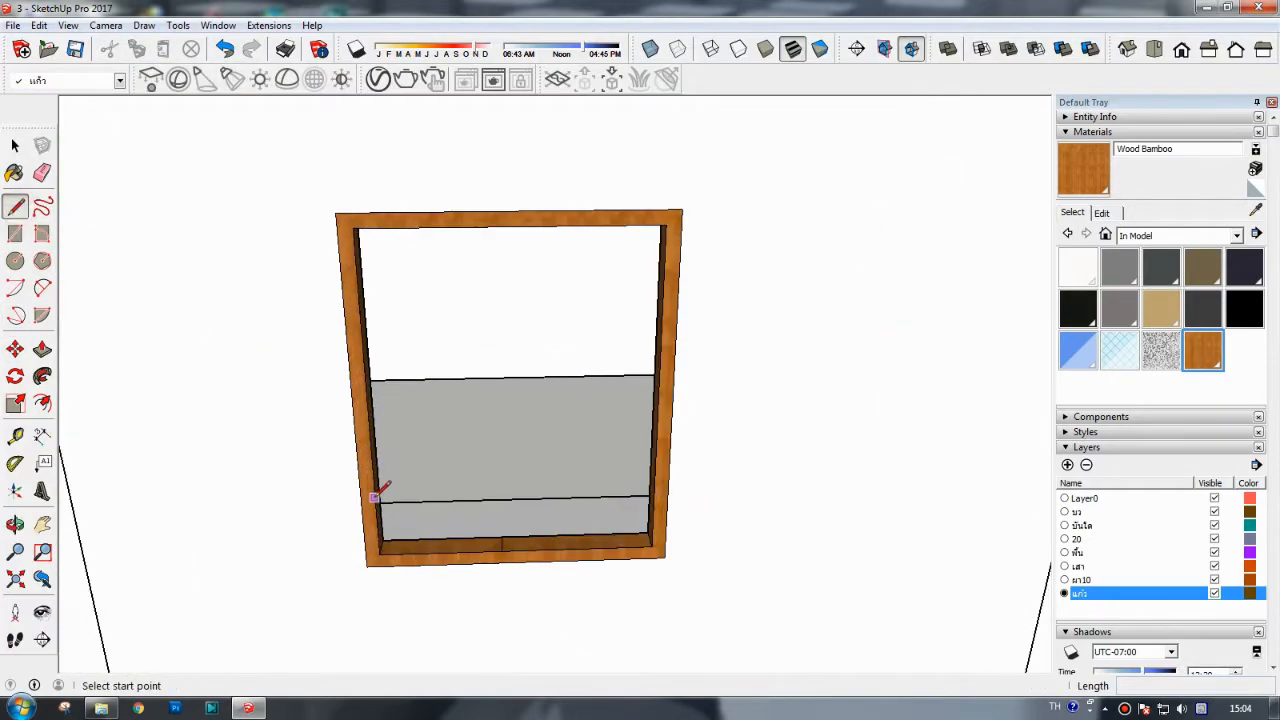
{"action": "left_click", "coordinate": [352, 228]}
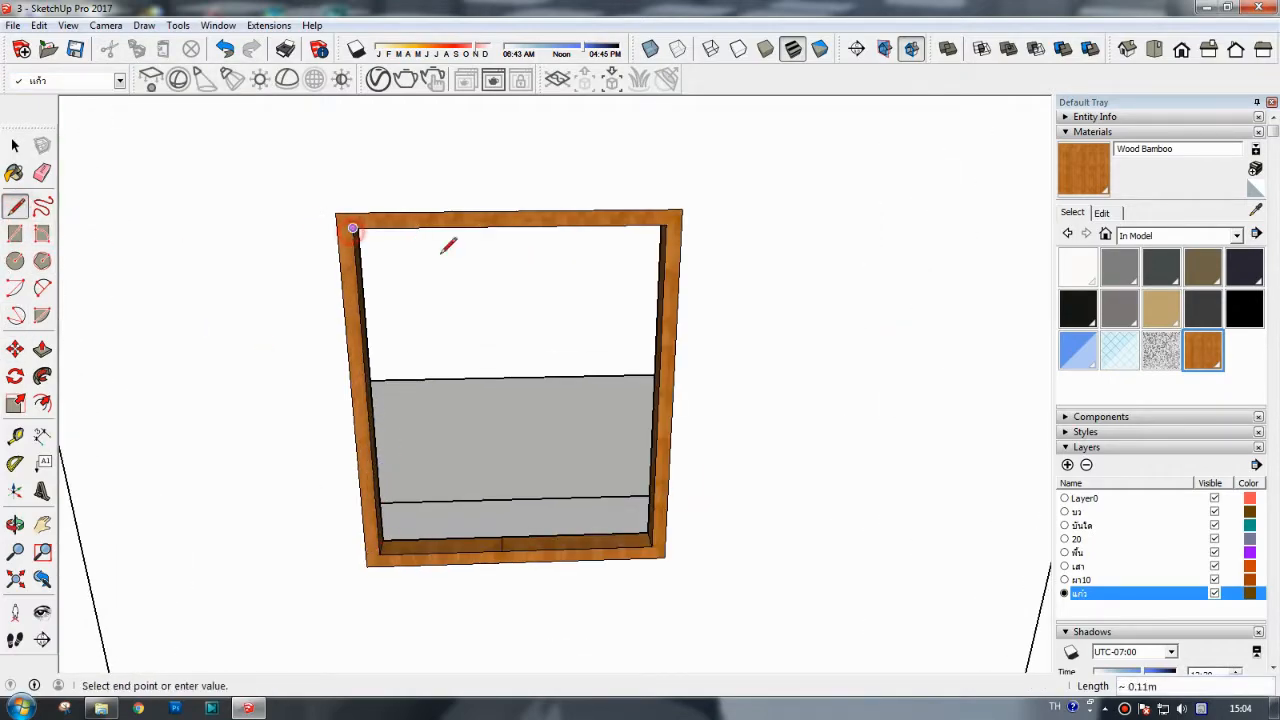
{"action": "left_click", "coordinate": [15, 233]}
{"action": "left_click", "coordinate": [352, 228]}
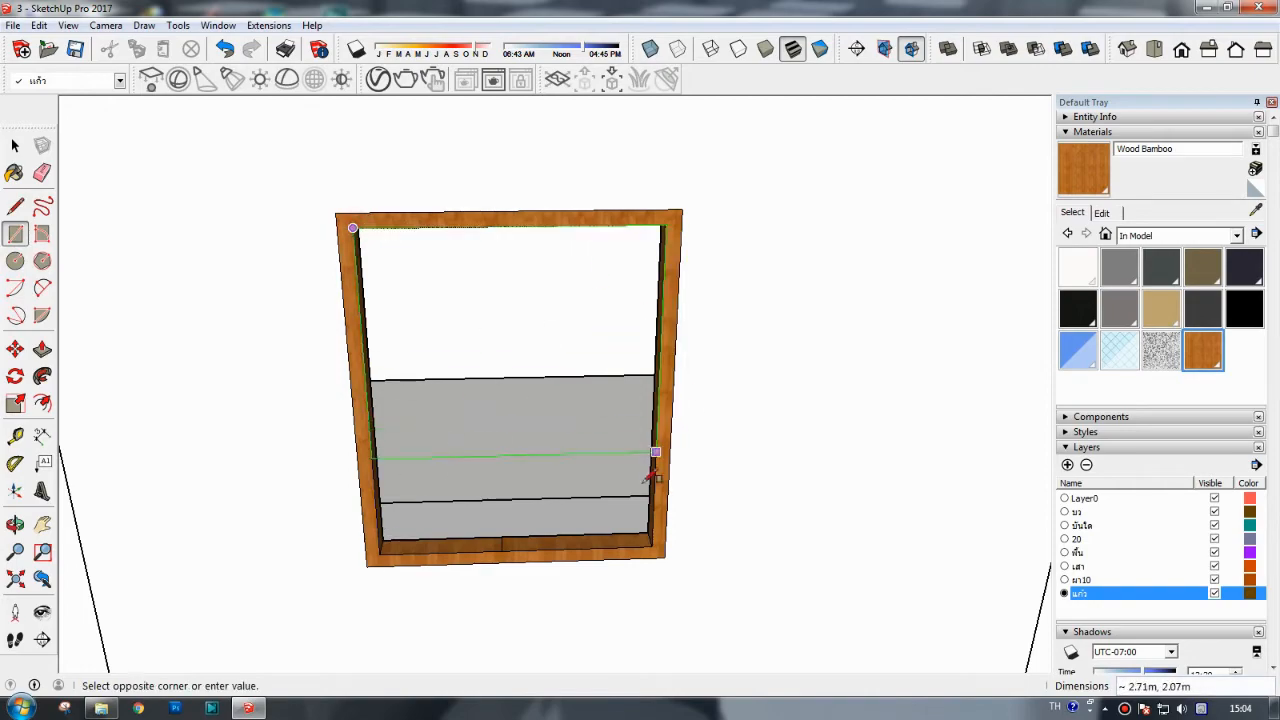
{"action": "left_click", "coordinate": [651, 545]}
{"action": "key", "text": "b"}
{"action": "left_click", "coordinate": [580, 266]}
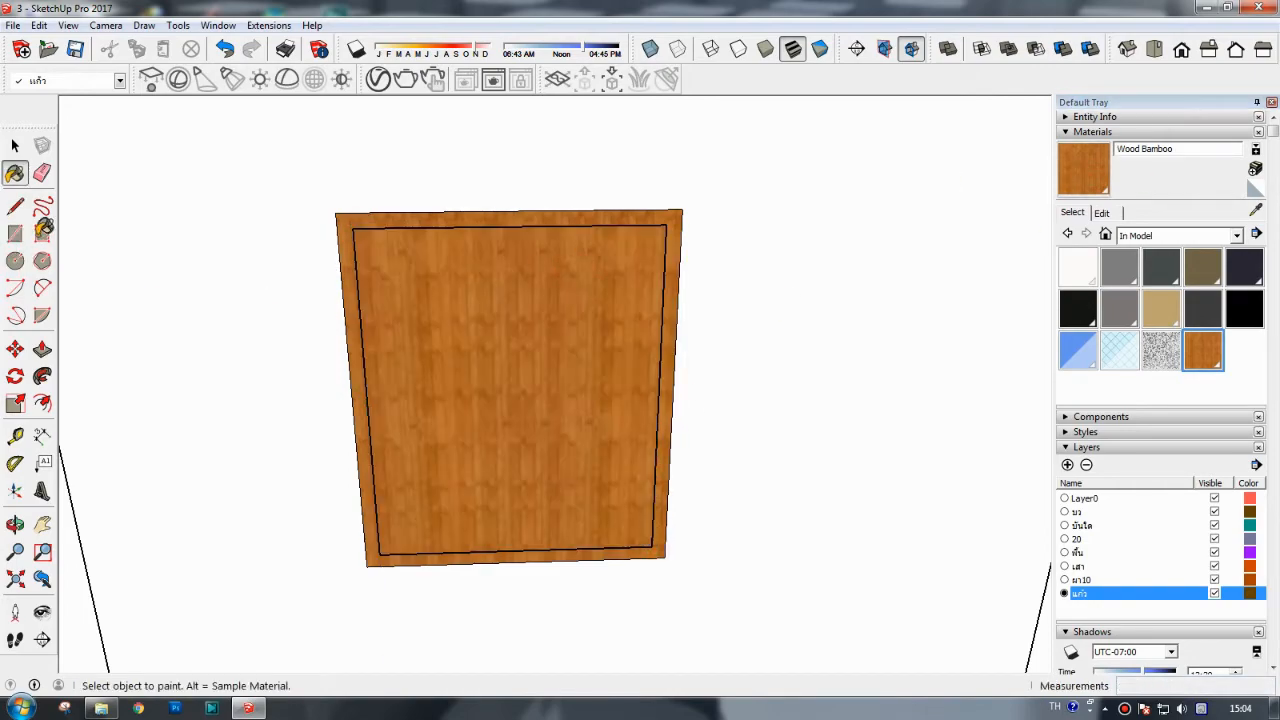
- Draw a vertical centre line down the wooden panel from its top midpoint and a parallel line just right of it
{"action": "left_click", "coordinate": [15, 205]}
{"action": "left_click", "coordinate": [510, 226]}
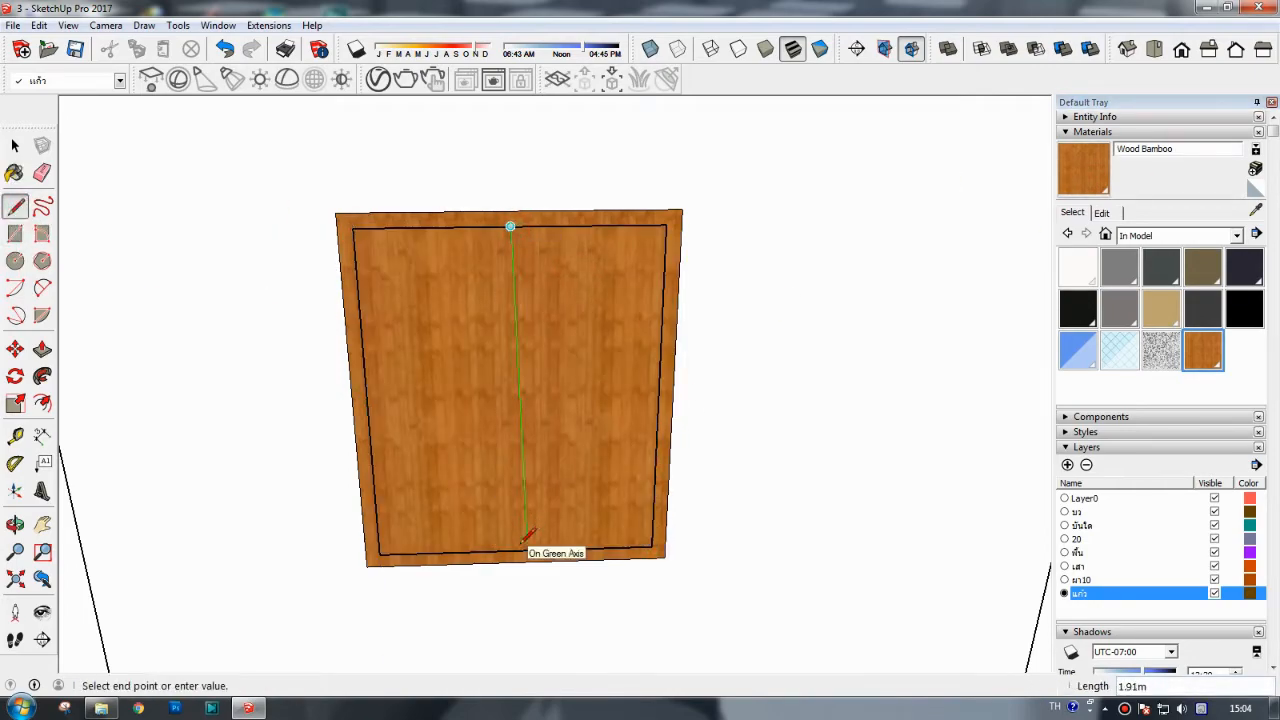
{"action": "scroll", "coordinate": [517, 545], "scroll_direction": "up", "scroll_amount": 3}
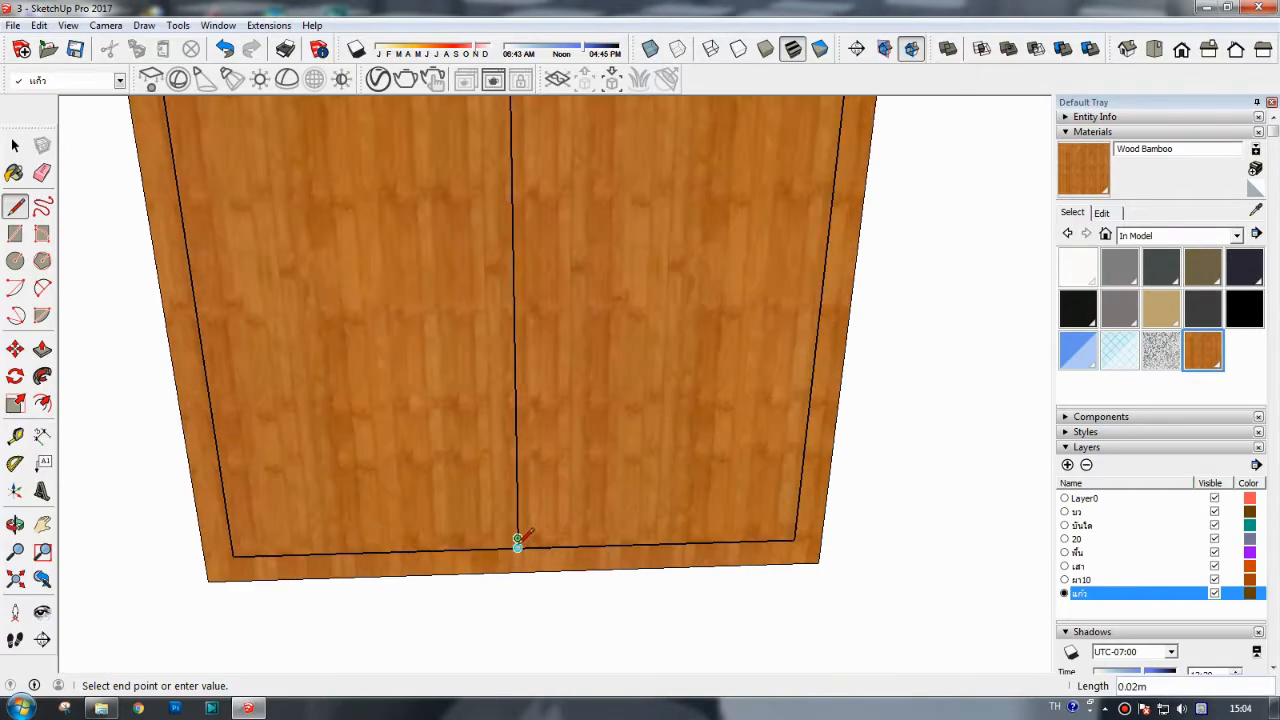
{"action": "left_click", "coordinate": [517, 543]}
{"action": "scroll", "coordinate": [517, 543], "scroll_direction": "down", "scroll_amount": 3}
{"action": "left_click", "coordinate": [518, 227]}
{"action": "scroll", "coordinate": [517, 226], "scroll_direction": "up", "scroll_amount": 2}
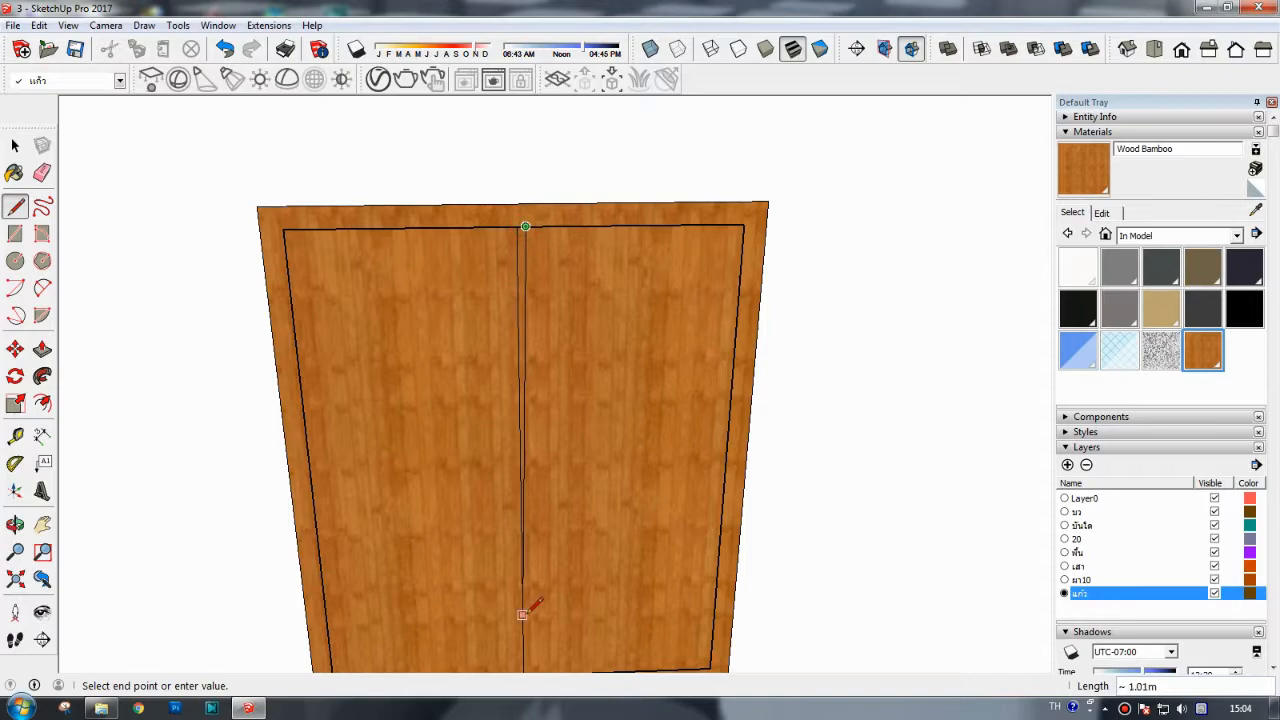
{"action": "scroll", "coordinate": [522, 613], "scroll_direction": "down", "scroll_amount": 1}
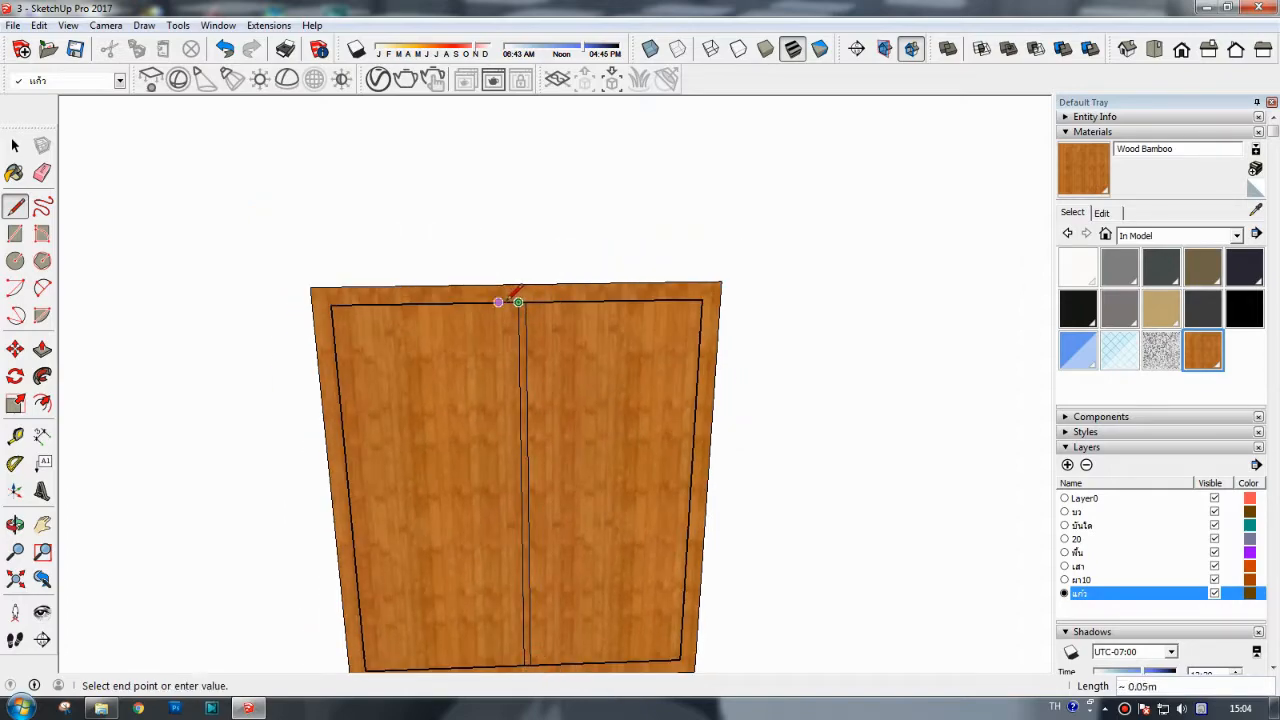
- Draw a matching vertical line just left of the centre line and erase the centre line to leave a narrow middle strip
{"action": "left_click", "coordinate": [517, 300]}
{"action": "scroll", "coordinate": [516, 300], "scroll_direction": "up", "scroll_amount": 2}
{"action": "left_click", "coordinate": [514, 300]}
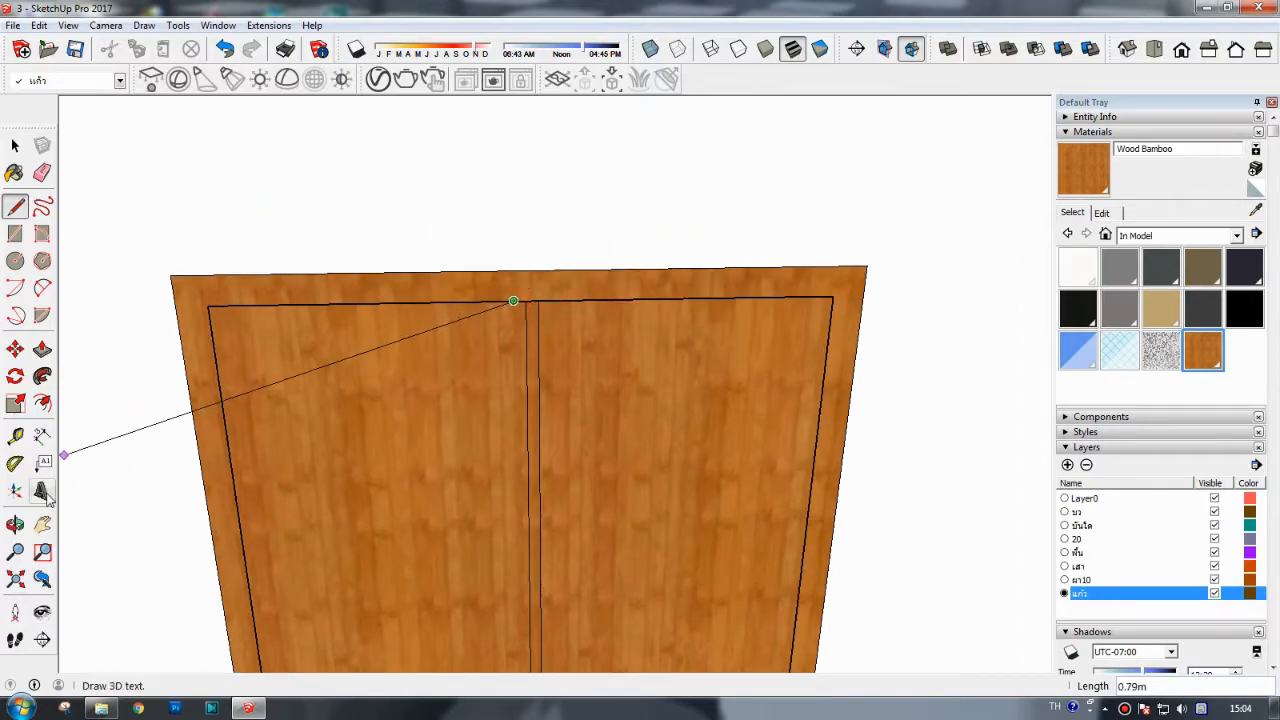
{"action": "left_click", "coordinate": [42, 524]}
{"action": "left_click_drag", "start_coordinate": [443, 455], "coordinate": [477, 214]}
{"action": "scroll", "coordinate": [477, 214], "scroll_direction": "down", "scroll_amount": 2}
{"action": "left_click", "coordinate": [15, 206]}
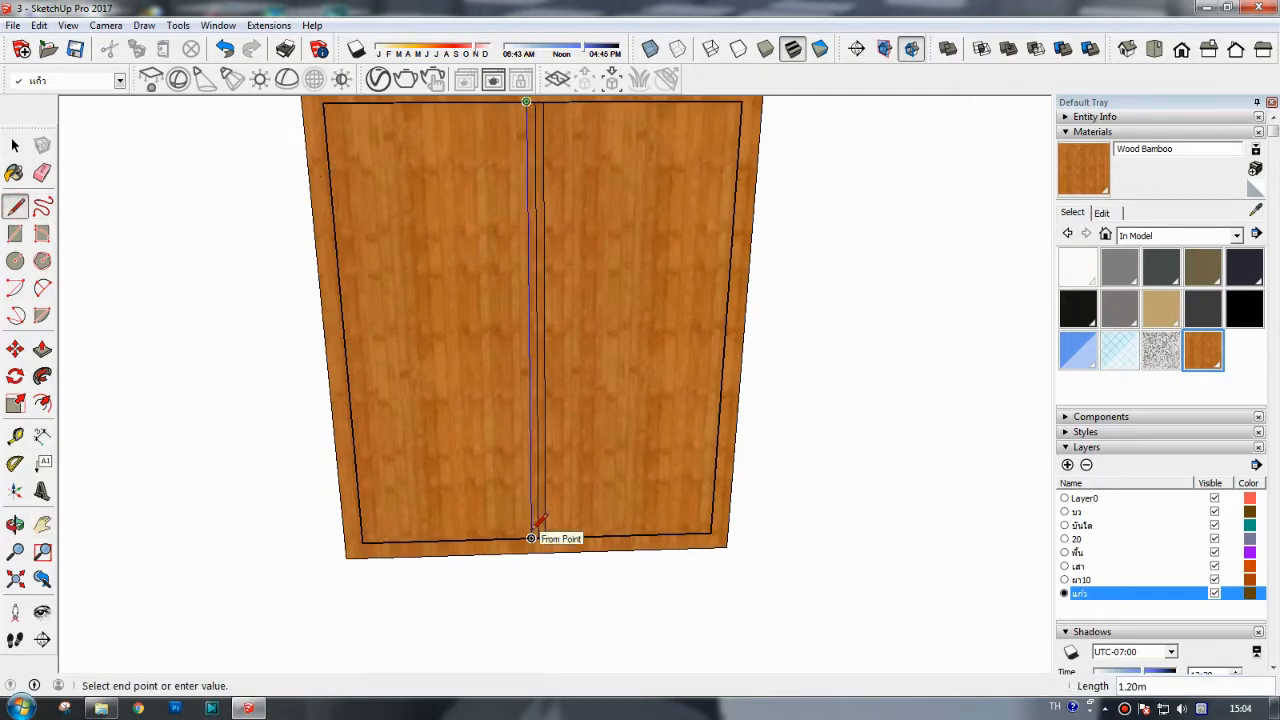
{"action": "left_click", "coordinate": [44, 174]}
{"action": "scroll", "coordinate": [500, 346], "scroll_direction": "down", "scroll_amount": 2}
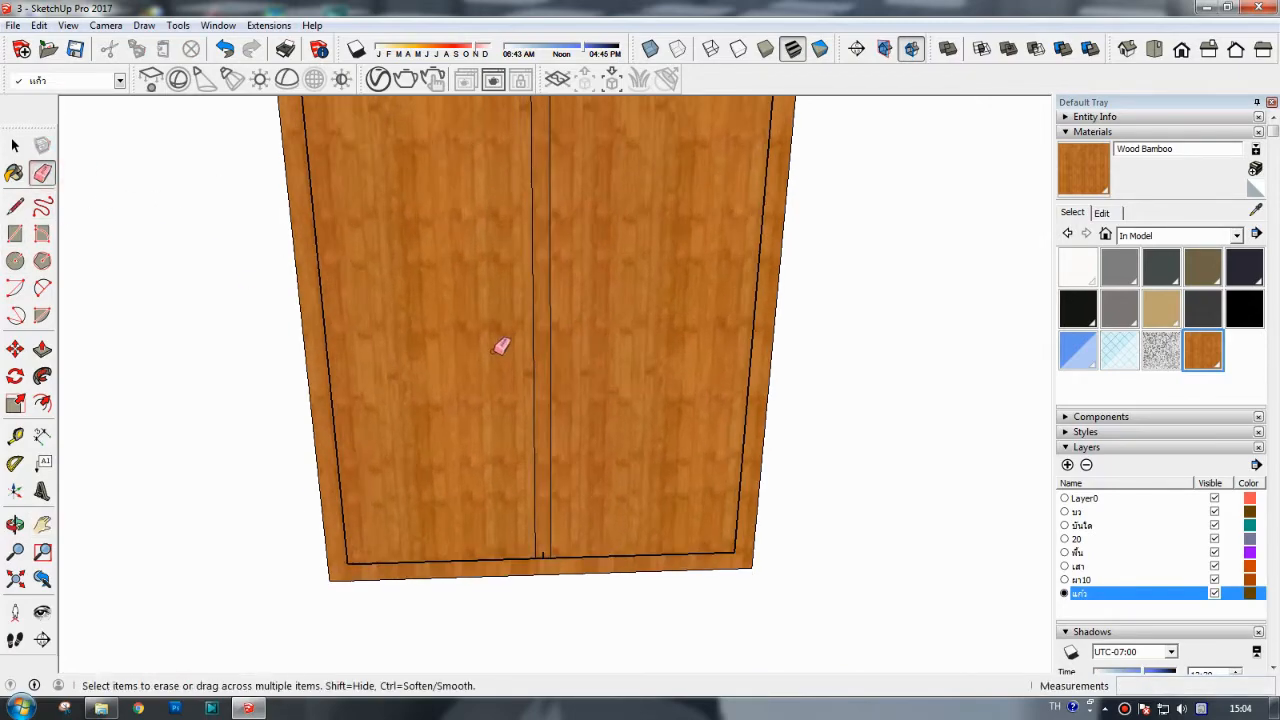
- Offset the outlines of both sash panels inward by about 0.04 m
{"action": "left_click", "coordinate": [42, 403]}
{"action": "left_click", "coordinate": [395, 349]}
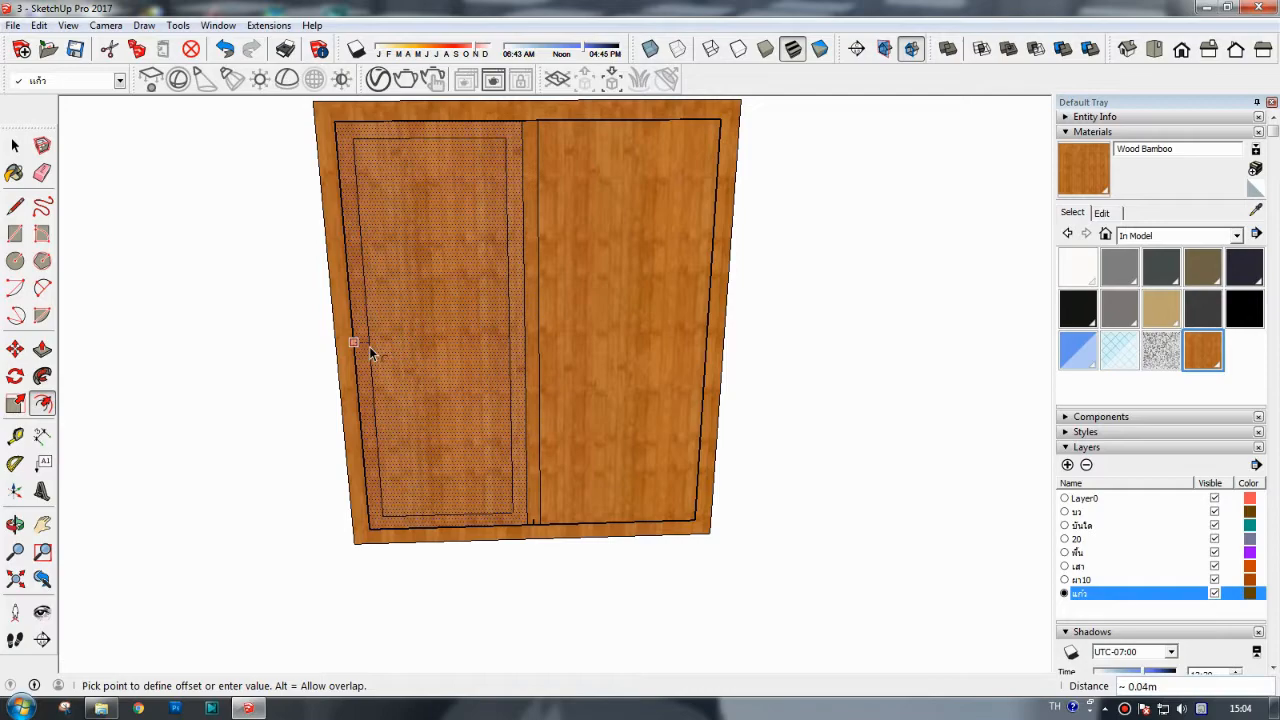
{"action": "left_click", "coordinate": [372, 350]}
{"action": "left_click", "coordinate": [580, 322]}
{"action": "left_click", "coordinate": [555, 333]}
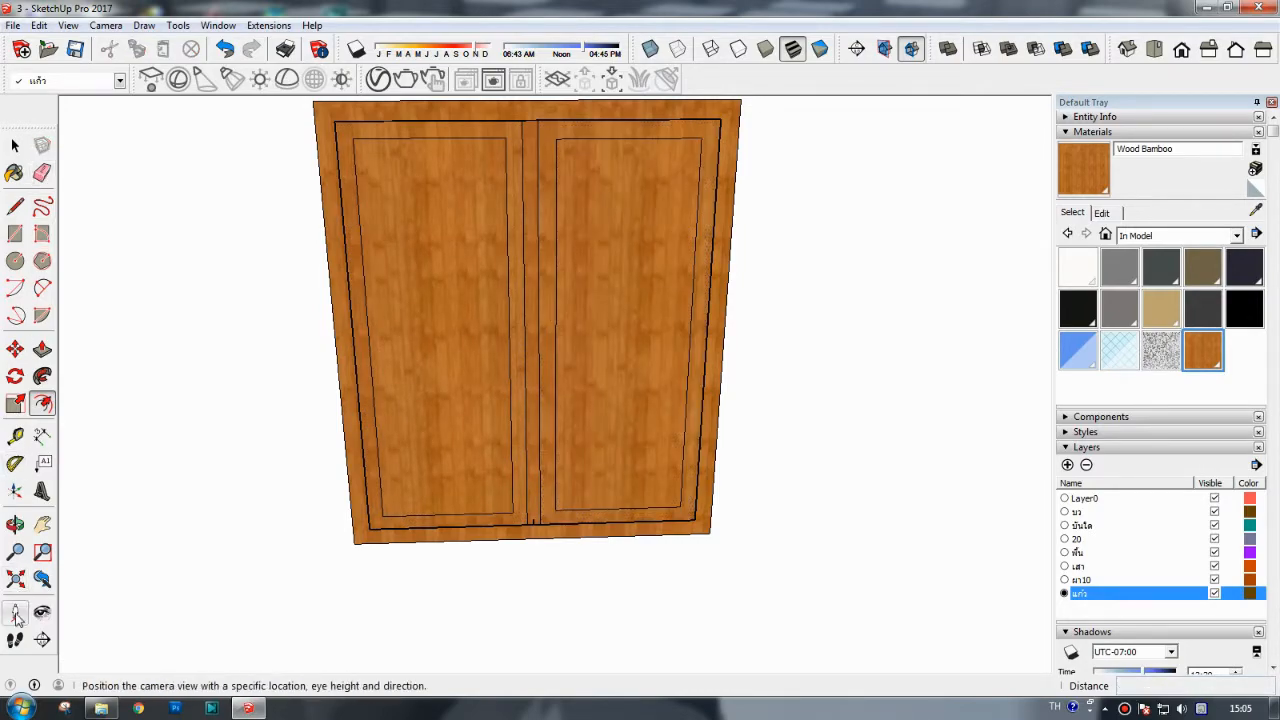
- Erase the inner faces of both sash panels to open the two panes
{"action": "left_click", "coordinate": [15, 524]}
{"action": "left_click_drag", "start_coordinate": [429, 463], "coordinate": [385, 423]}
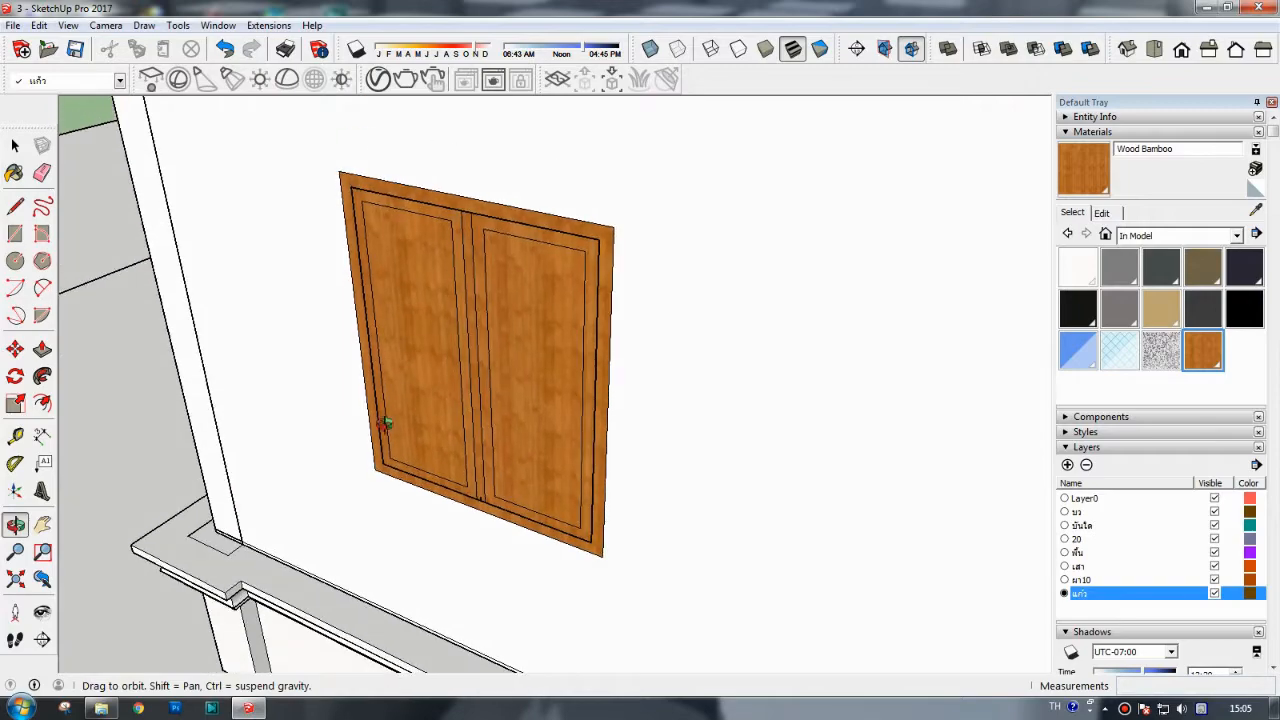
{"action": "left_click", "coordinate": [42, 172]}
{"action": "right_click", "coordinate": [389, 244]}
{"action": "left_click", "coordinate": [430, 293]}
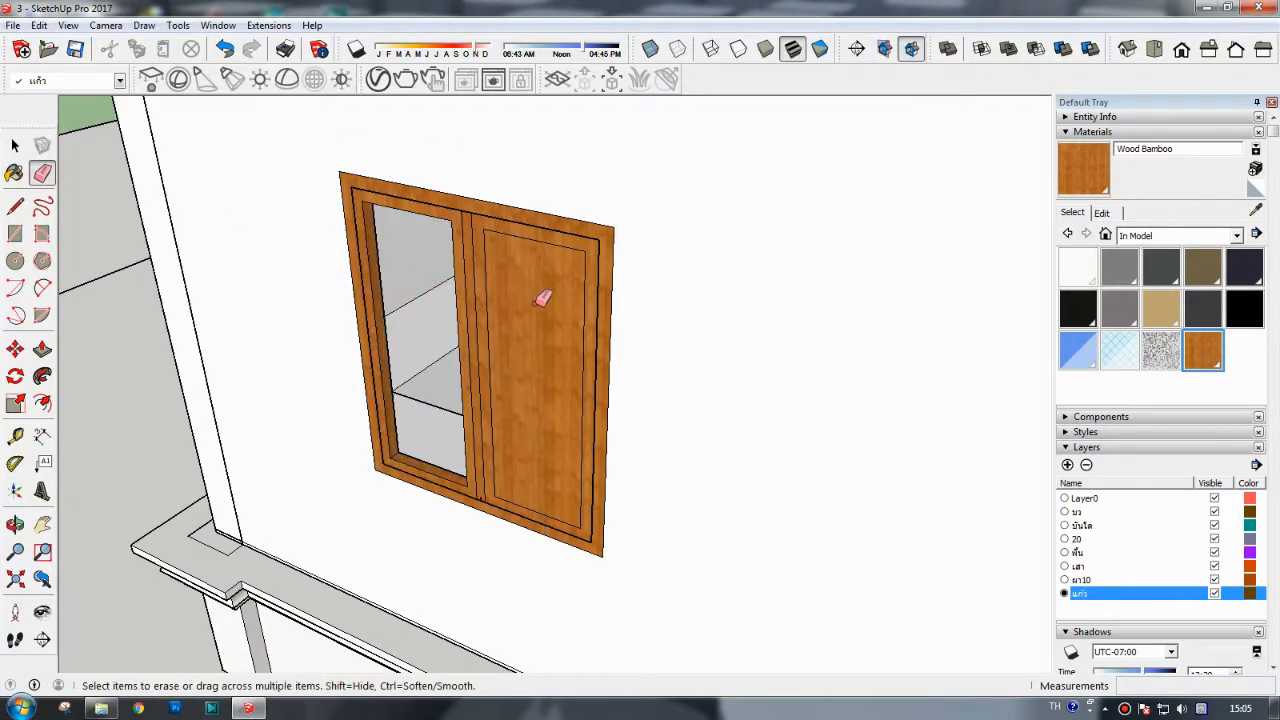
{"action": "right_click", "coordinate": [537, 304]}
{"action": "left_click", "coordinate": [573, 349]}
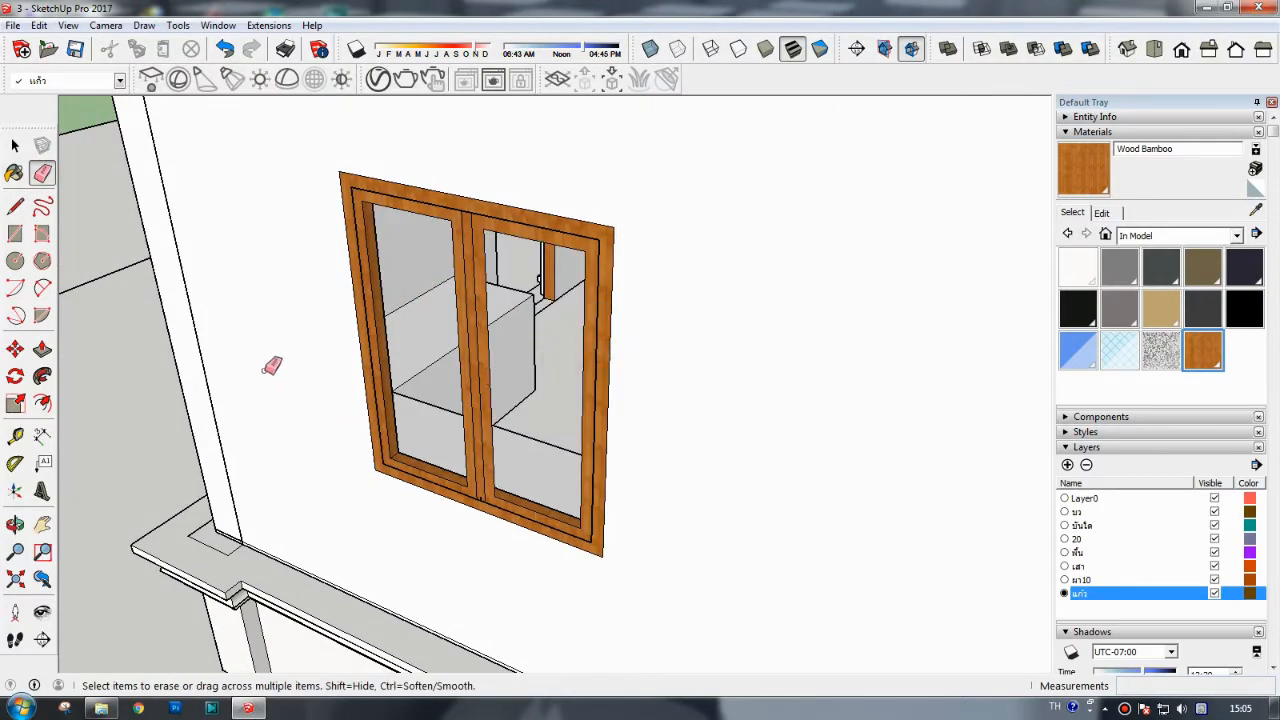
- Push the left sash's border face 0.05 m inward with Push/Pull
{"action": "key", "text": "f"}
{"action": "key", "text": "p"}
{"action": "scroll", "coordinate": [243, 423], "scroll_direction": "up", "scroll_amount": 4}
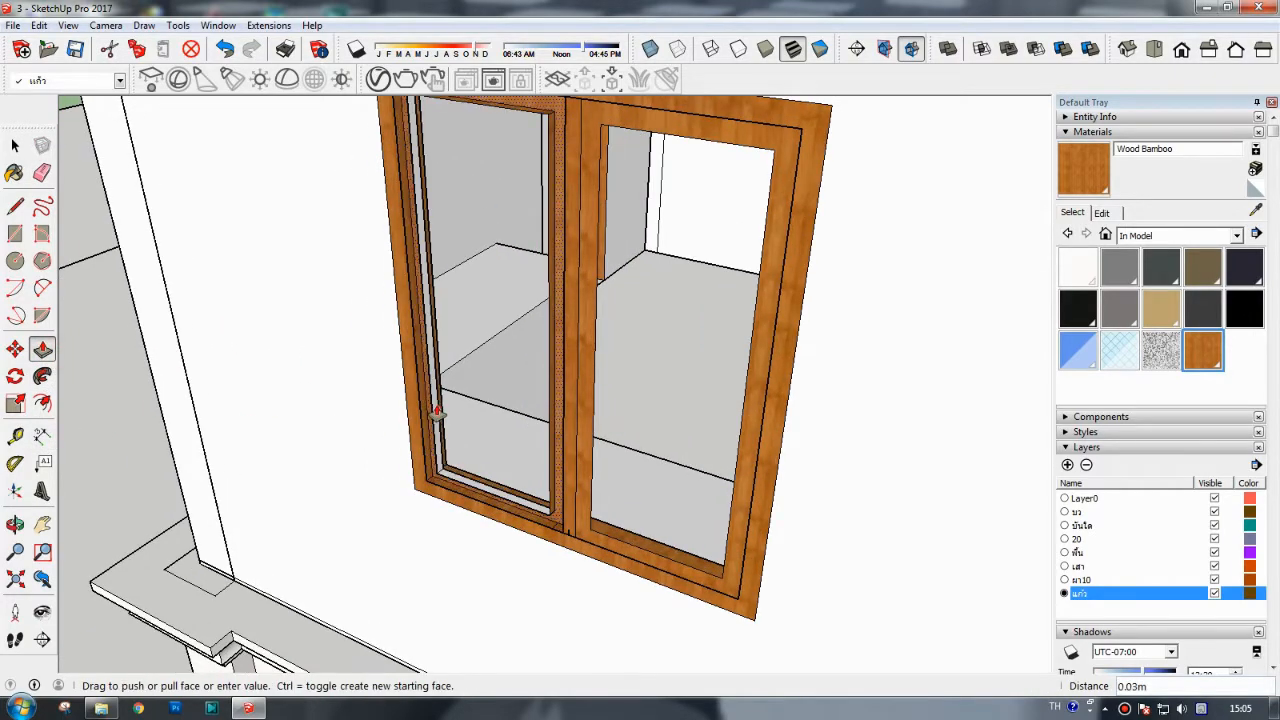
{"action": "key", "text": "Return"}
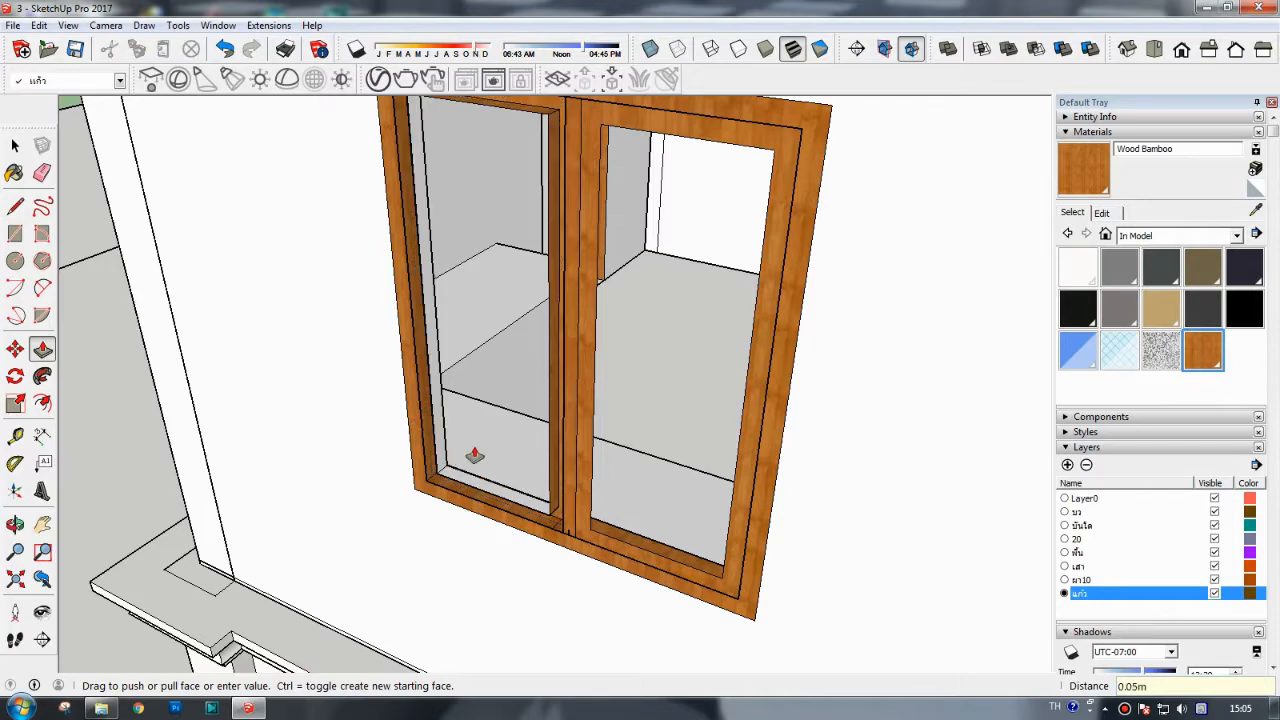
- Redraw the left sash's upper inner edge to close its front faces and paint them with Wood Bamboo
{"action": "scroll", "coordinate": [410, 440], "scroll_direction": "down", "scroll_amount": 2}
{"action": "left_click", "coordinate": [15, 206]}
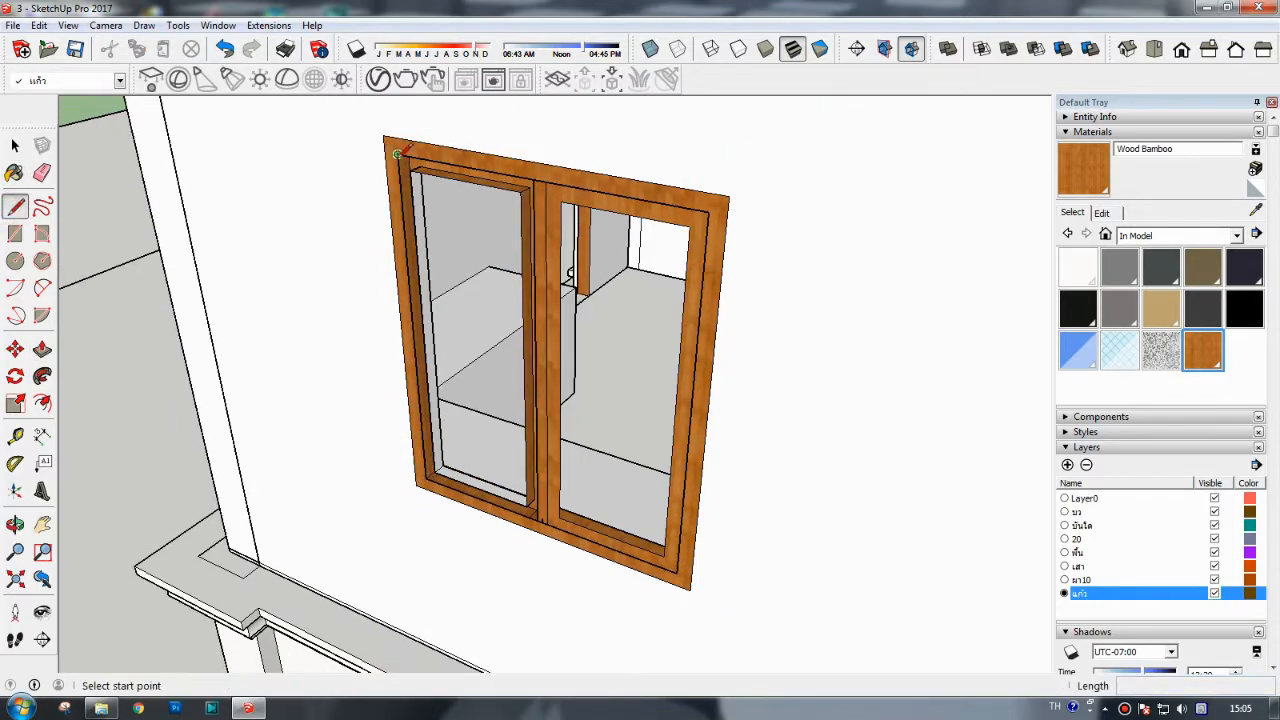
{"action": "left_click", "coordinate": [410, 168]}
{"action": "left_click", "coordinate": [525, 190]}
{"action": "left_click", "coordinate": [1090, 185]}
{"action": "left_click", "coordinate": [505, 200]}
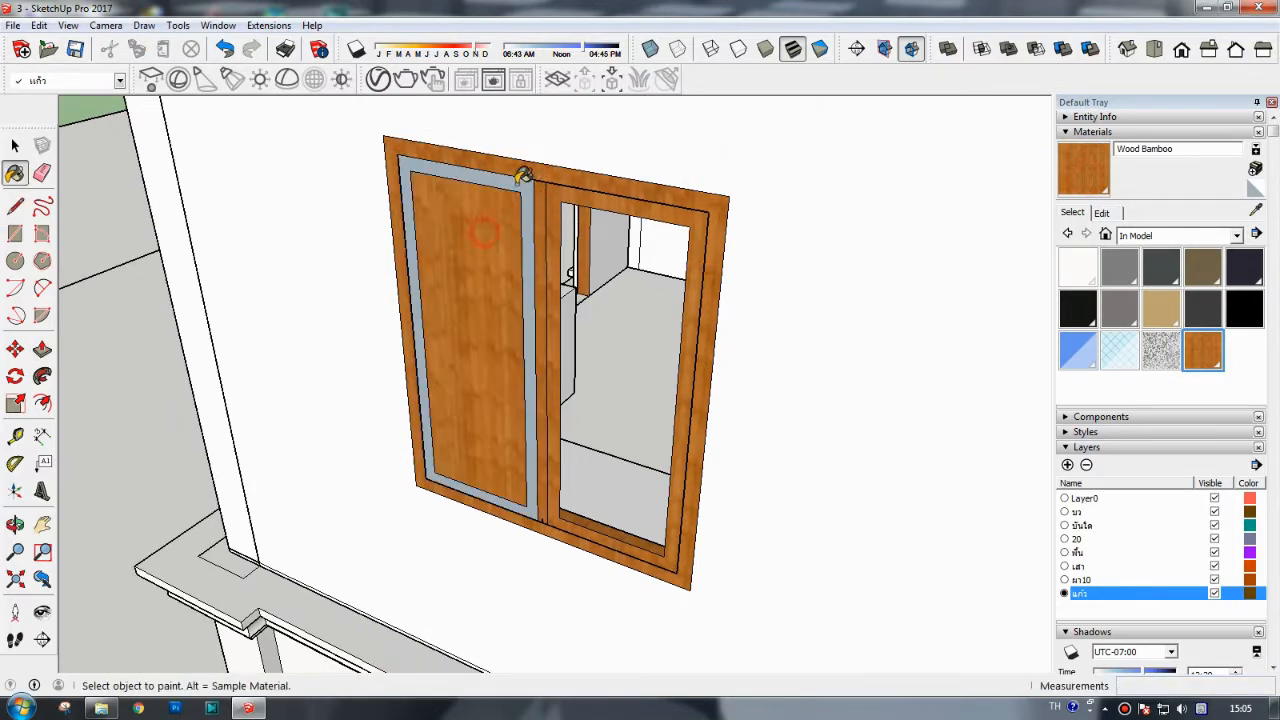
{"action": "left_click", "coordinate": [515, 186]}
- Paint the unpainted room-side and edge faces of the sashes with Wood Bamboo
{"action": "left_click", "coordinate": [15, 524]}
{"action": "left_click_drag", "start_coordinate": [631, 388], "coordinate": [134, 503]}
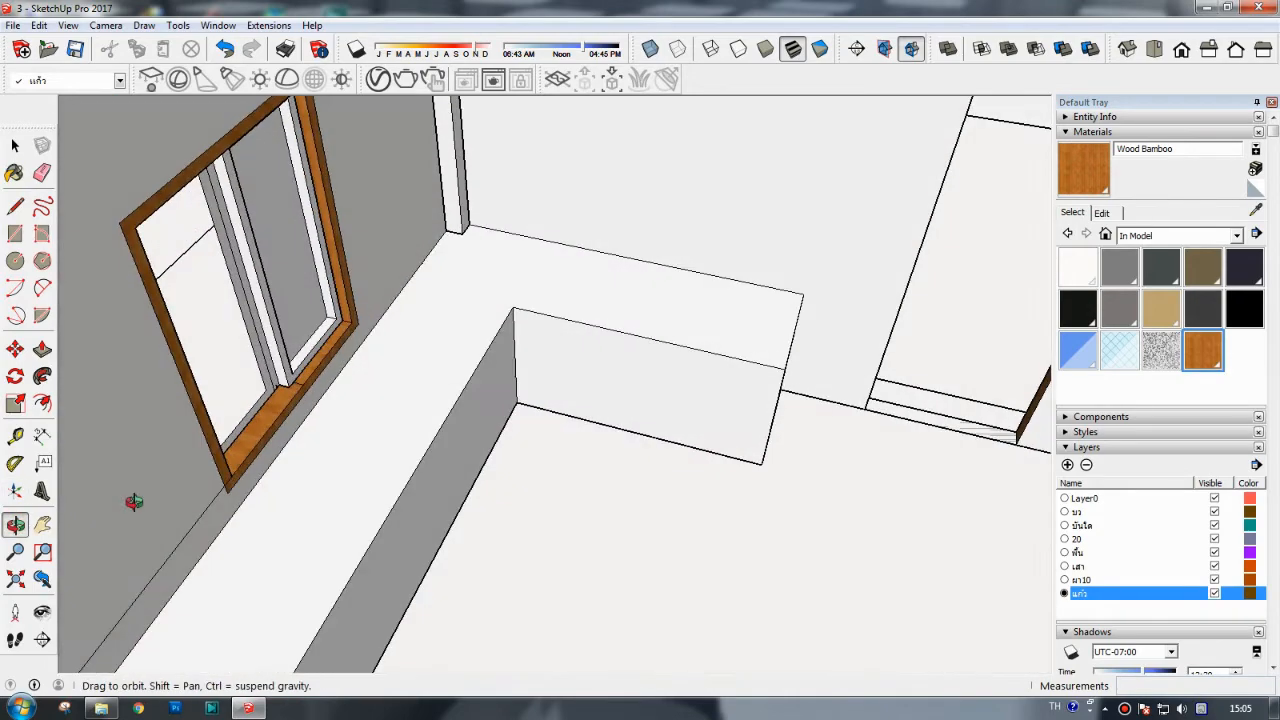
{"action": "left_click", "coordinate": [1084, 172]}
{"action": "scroll", "coordinate": [285, 332], "scroll_direction": "up", "scroll_amount": 2}
{"action": "left_click", "coordinate": [283, 316]}
{"action": "left_click", "coordinate": [337, 294]}
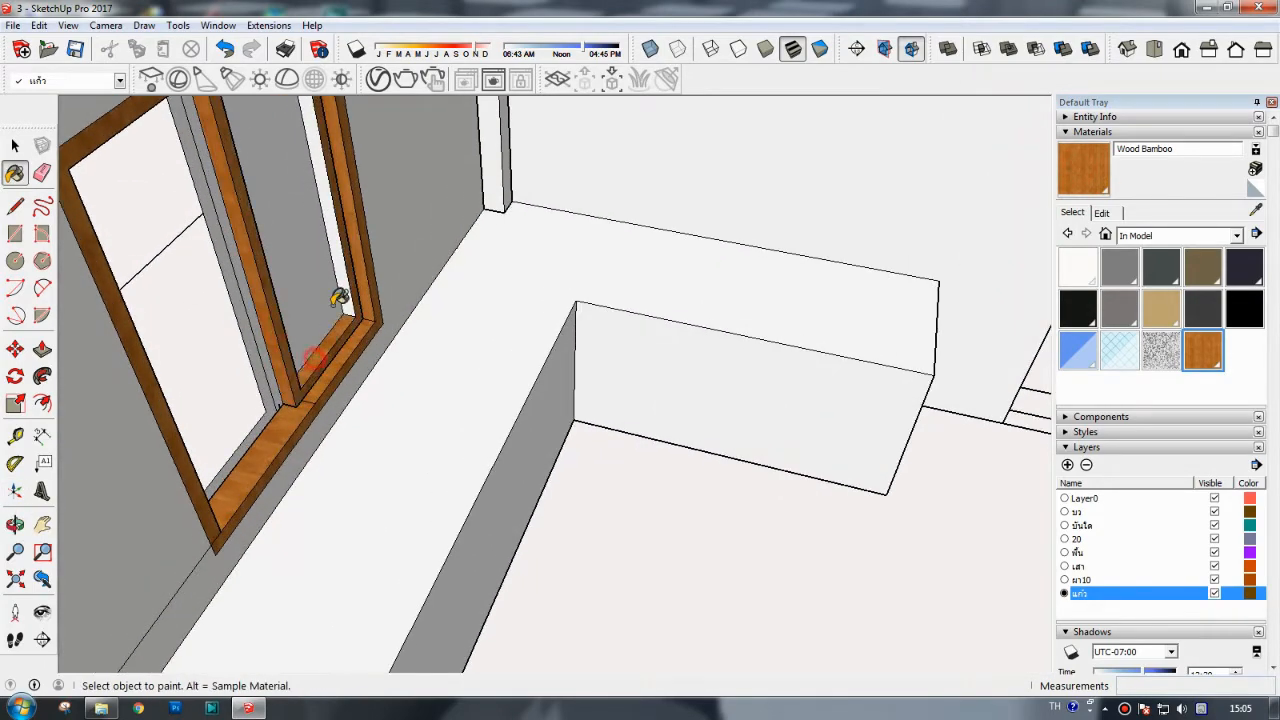
{"action": "left_click", "coordinate": [340, 262]}
{"action": "scroll", "coordinate": [222, 248], "scroll_direction": "down", "scroll_amount": 2}
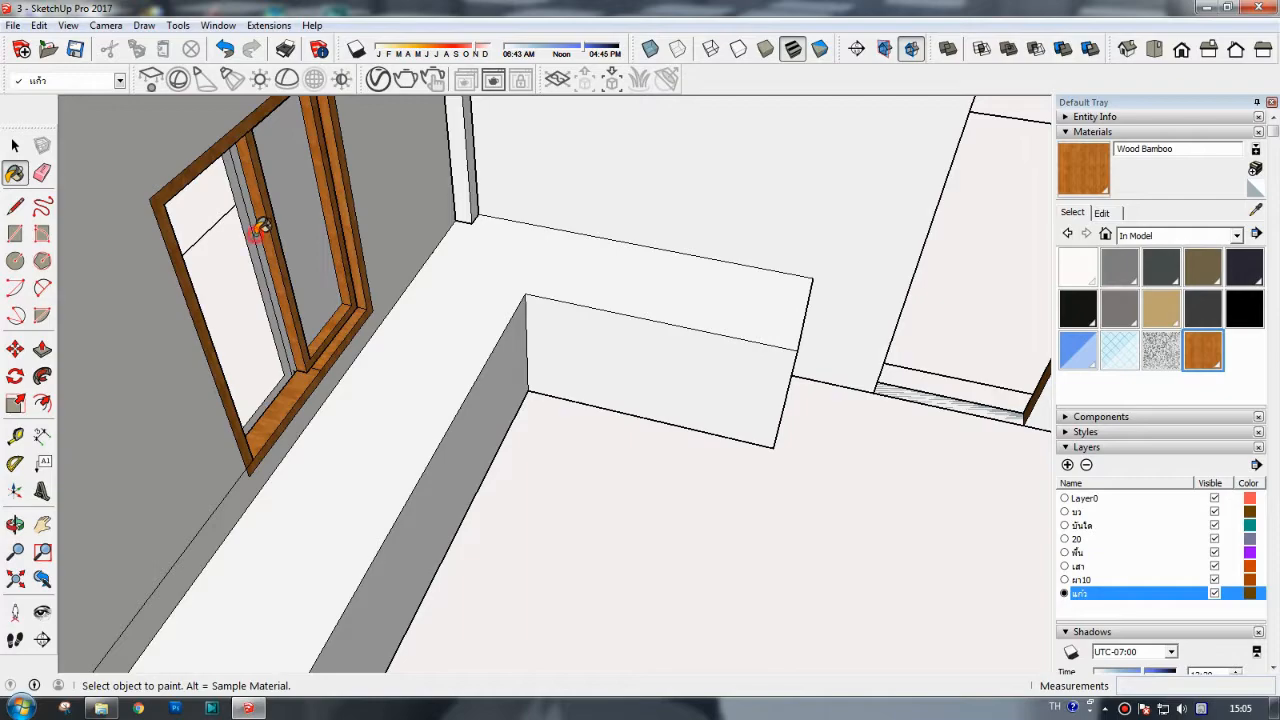
{"action": "left_click", "coordinate": [284, 352]}
- Thicken the border of the remaining thin sash by 0.05 m on the room side with Push/Pull
{"action": "left_click", "coordinate": [42, 348]}
{"action": "scroll", "coordinate": [224, 320], "scroll_direction": "up", "scroll_amount": 1}
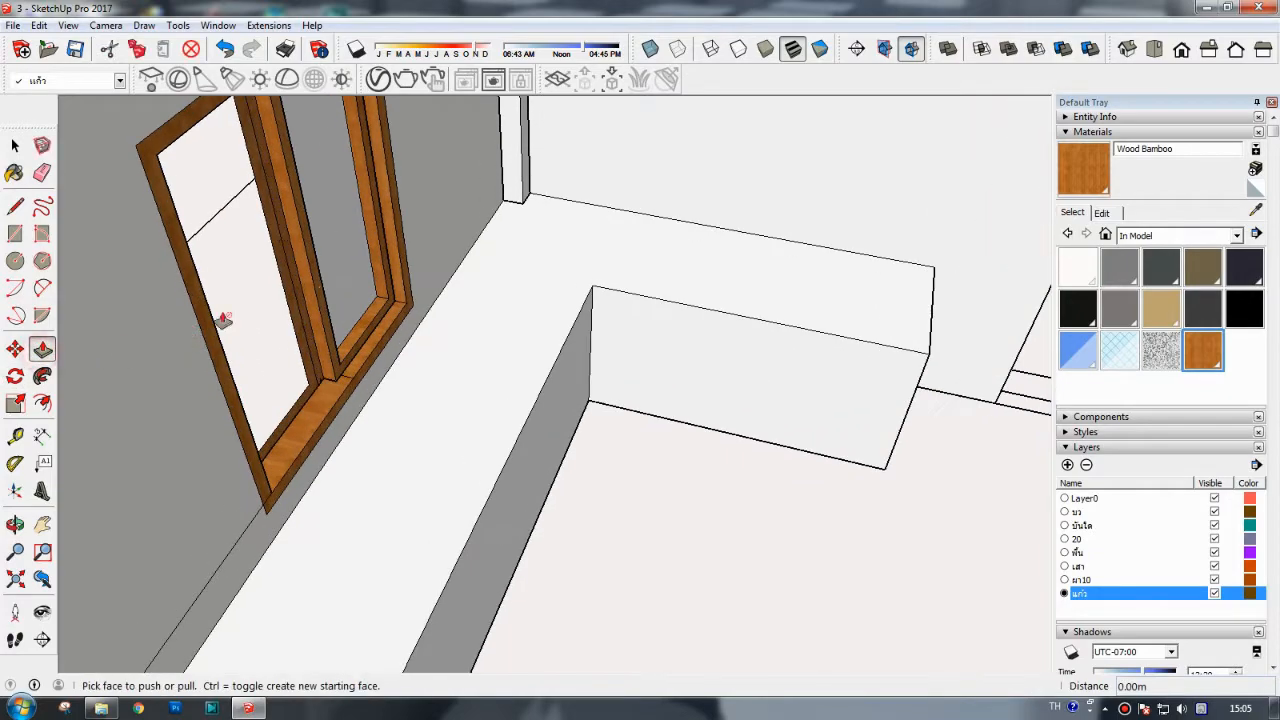
{"action": "left_click", "coordinate": [298, 302]}
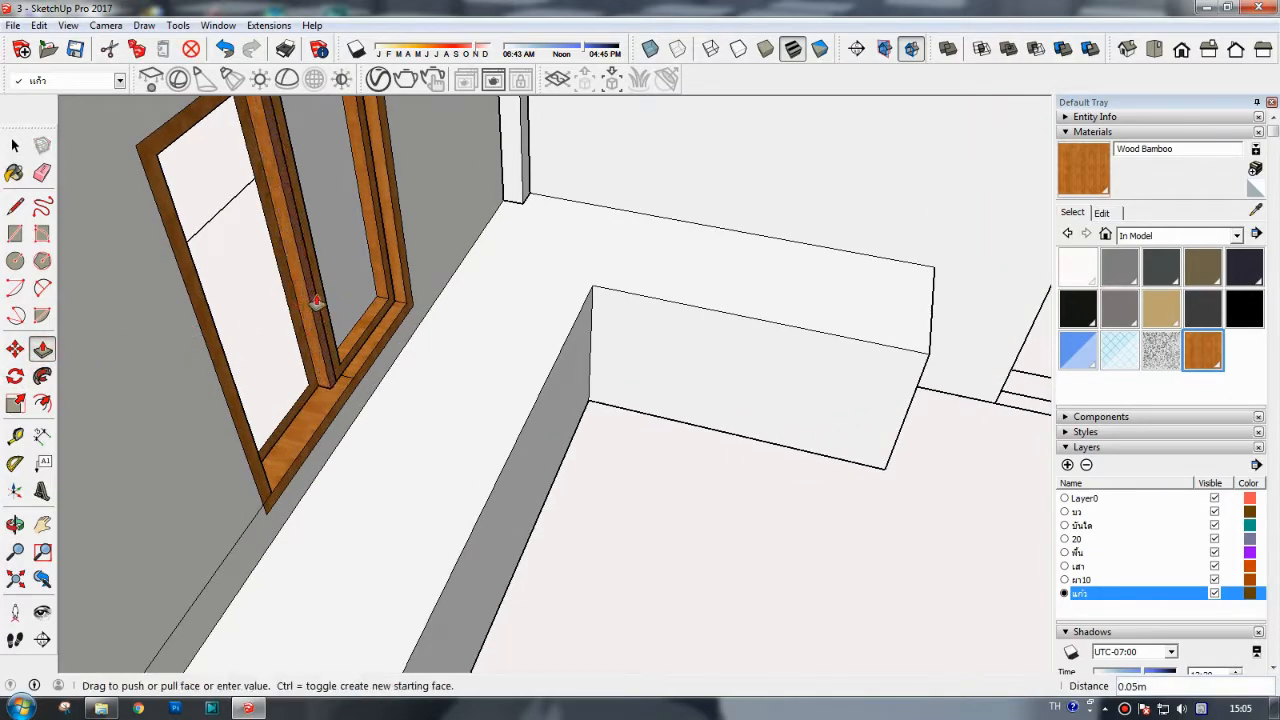
{"action": "left_click", "coordinate": [292, 305]}
{"action": "left_click", "coordinate": [297, 306]}
{"action": "left_click", "coordinate": [305, 309]}
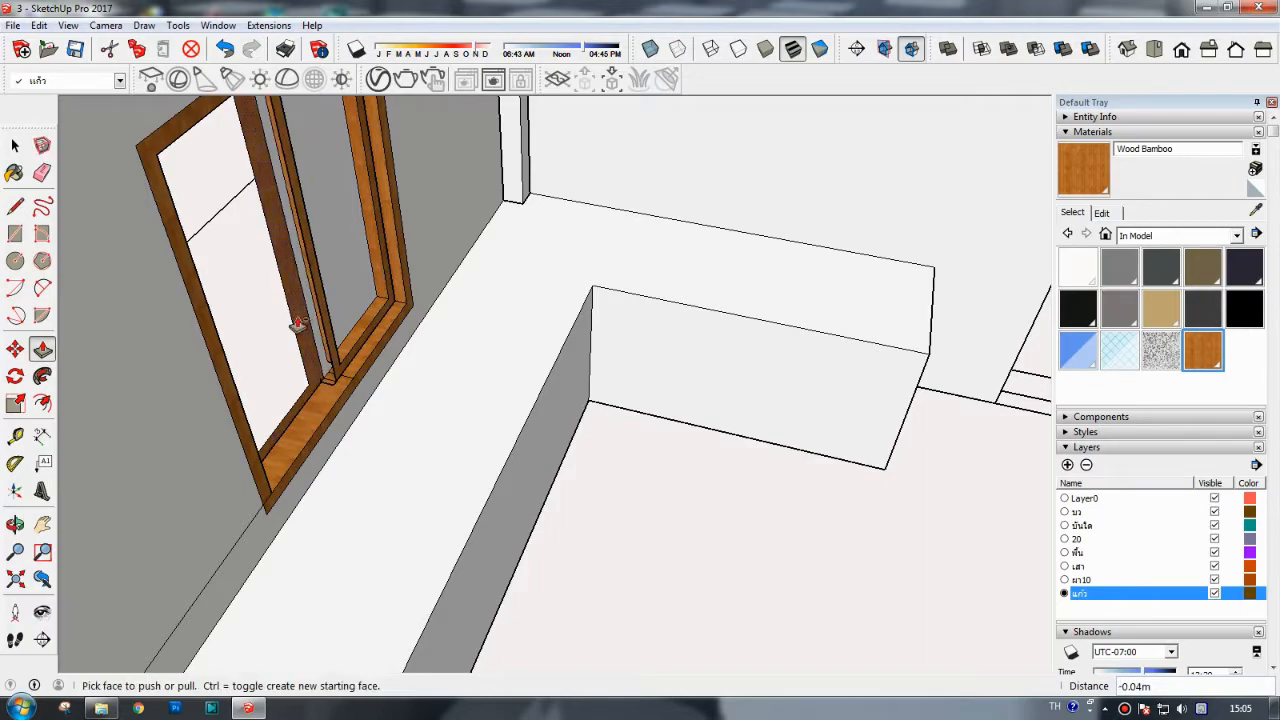
{"action": "key", "text": "ctrl+z"}
{"action": "left_click", "coordinate": [288, 272]}
{"action": "left_click", "coordinate": [274, 296]}
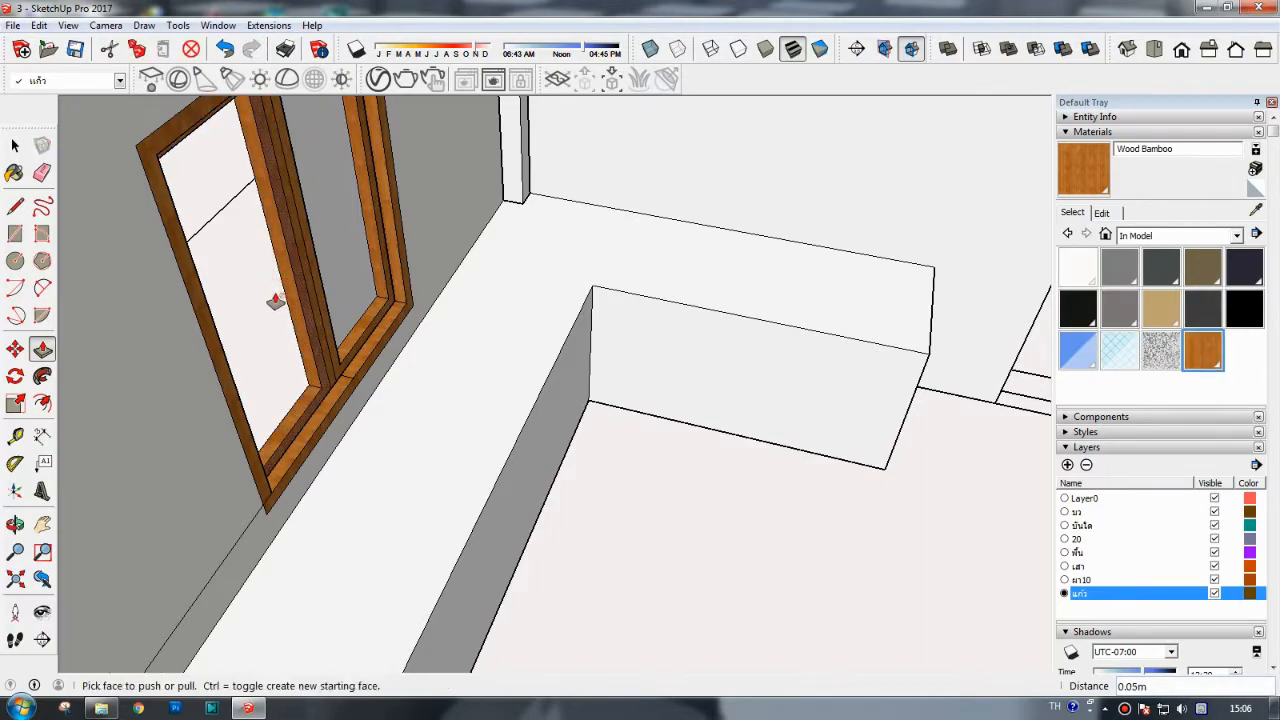
- Bring the right sash's recessed outer border level with the left sash by pulling it 0.05 m with Push/Pull
{"action": "scroll", "coordinate": [274, 300], "scroll_direction": "down", "scroll_amount": 3}
{"action": "middle_click_drag", "start_coordinate": [162, 425], "coordinate": [372, 399]}
{"action": "left_click_drag", "start_coordinate": [372, 399], "coordinate": [480, 320]}
{"action": "scroll", "coordinate": [480, 320], "scroll_direction": "up", "scroll_amount": 1}
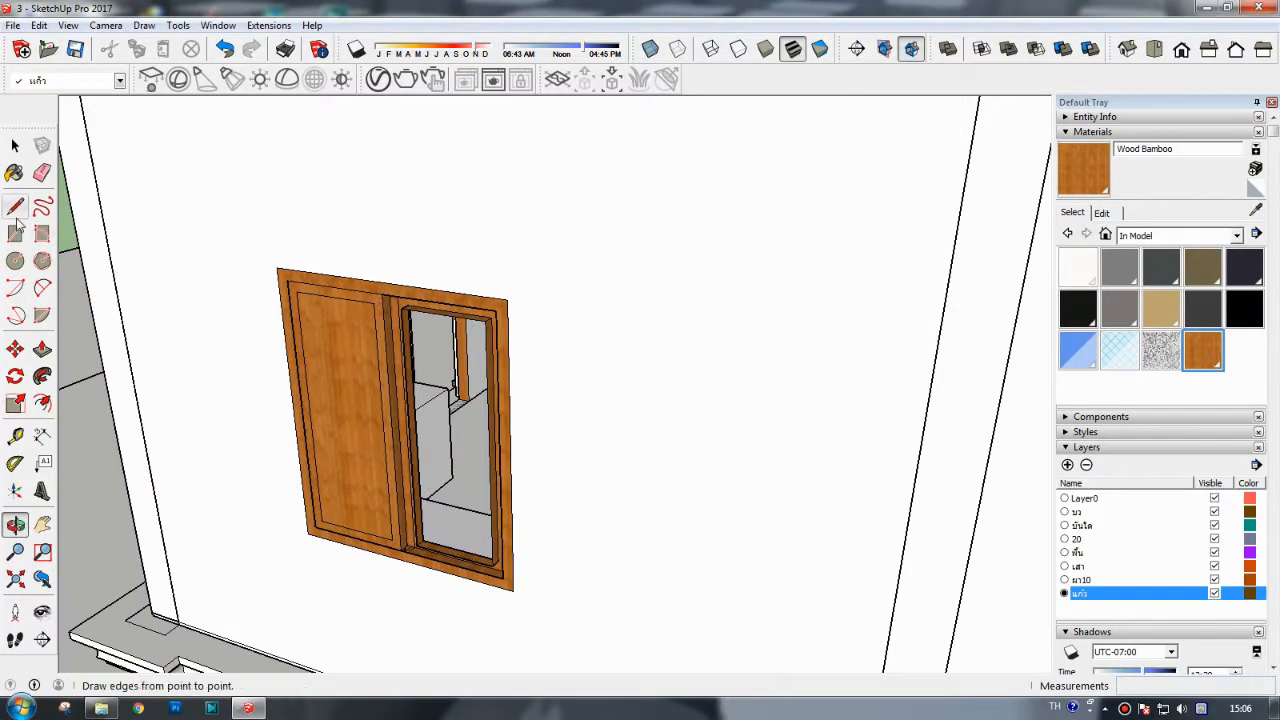
{"action": "left_click", "coordinate": [384, 294]}
{"action": "scroll", "coordinate": [480, 302], "scroll_direction": "up", "scroll_amount": 4}
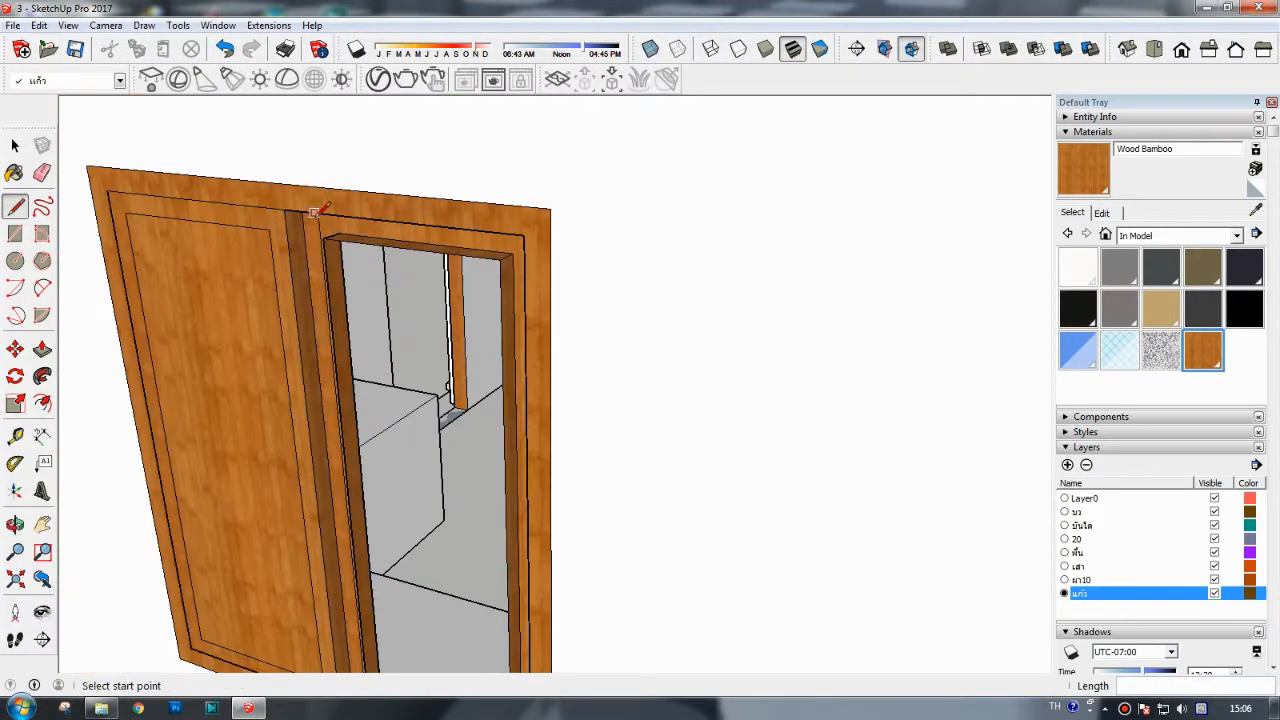
{"action": "key", "text": "p"}
{"action": "left_click", "coordinate": [312, 288]}
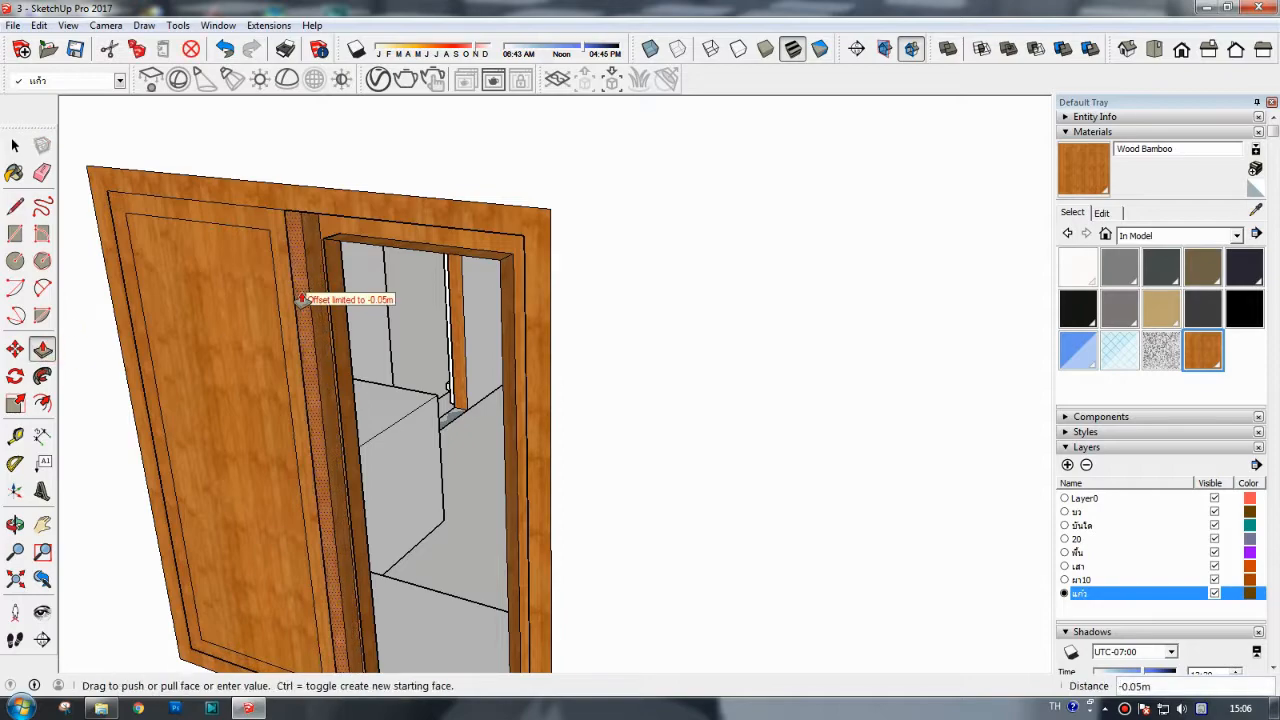
{"action": "left_click", "coordinate": [340, 272]}
{"action": "left_click", "coordinate": [323, 243]}
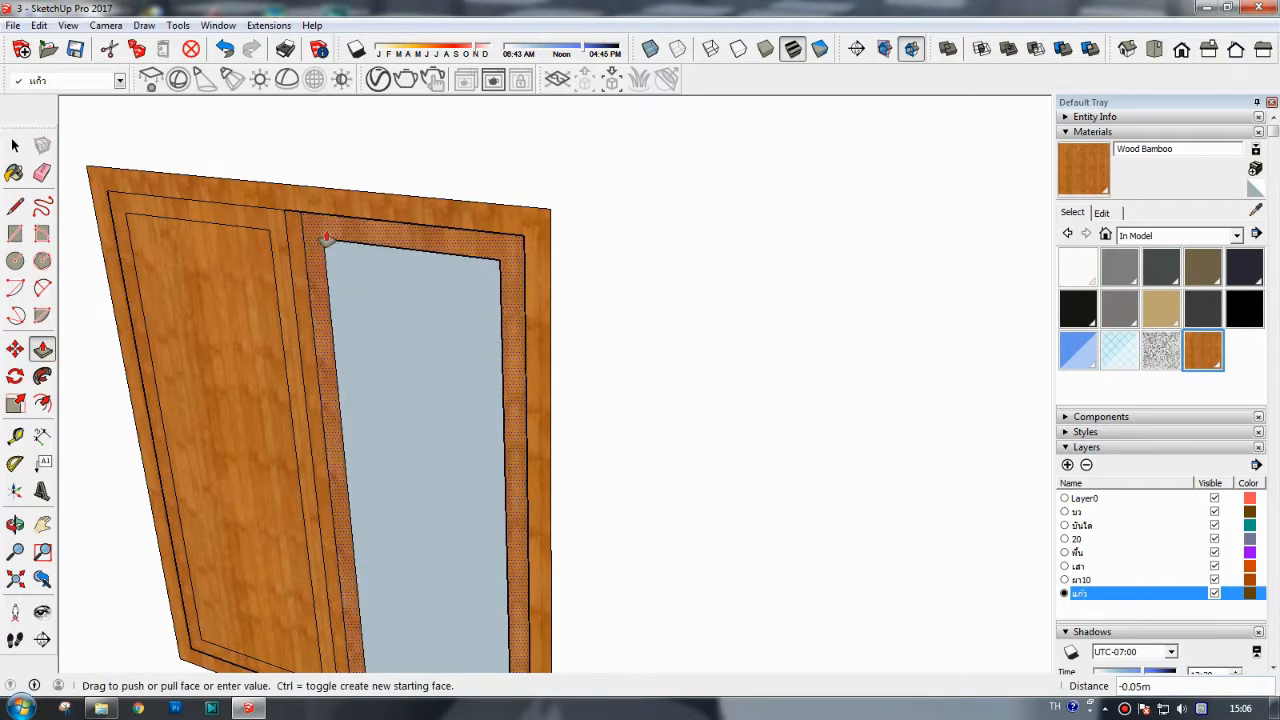
{"action": "left_click", "coordinate": [326, 243]}
- Push the right sash's border face back inward with Push/Pull
{"action": "scroll", "coordinate": [283, 325], "scroll_direction": "down", "scroll_amount": 3}
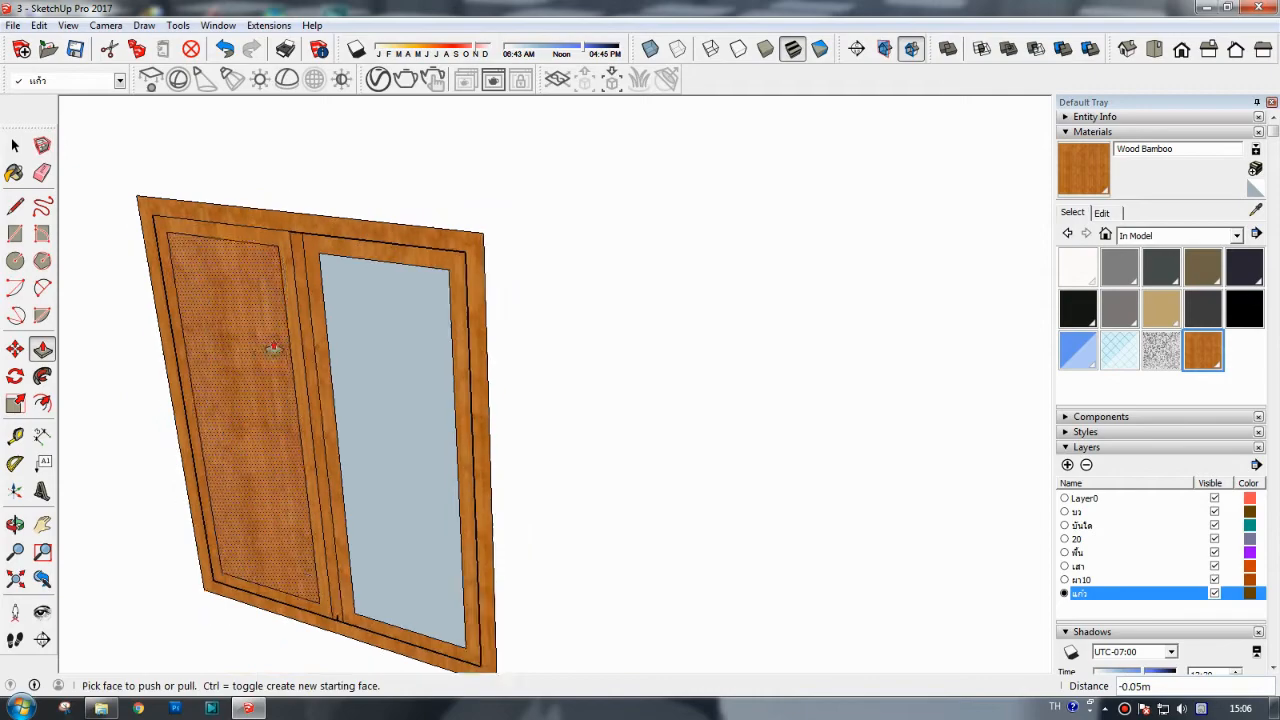
{"action": "left_click", "coordinate": [16, 522]}
{"action": "left_click_drag", "start_coordinate": [420, 430], "coordinate": [510, 232]}
{"action": "key", "text": "p"}
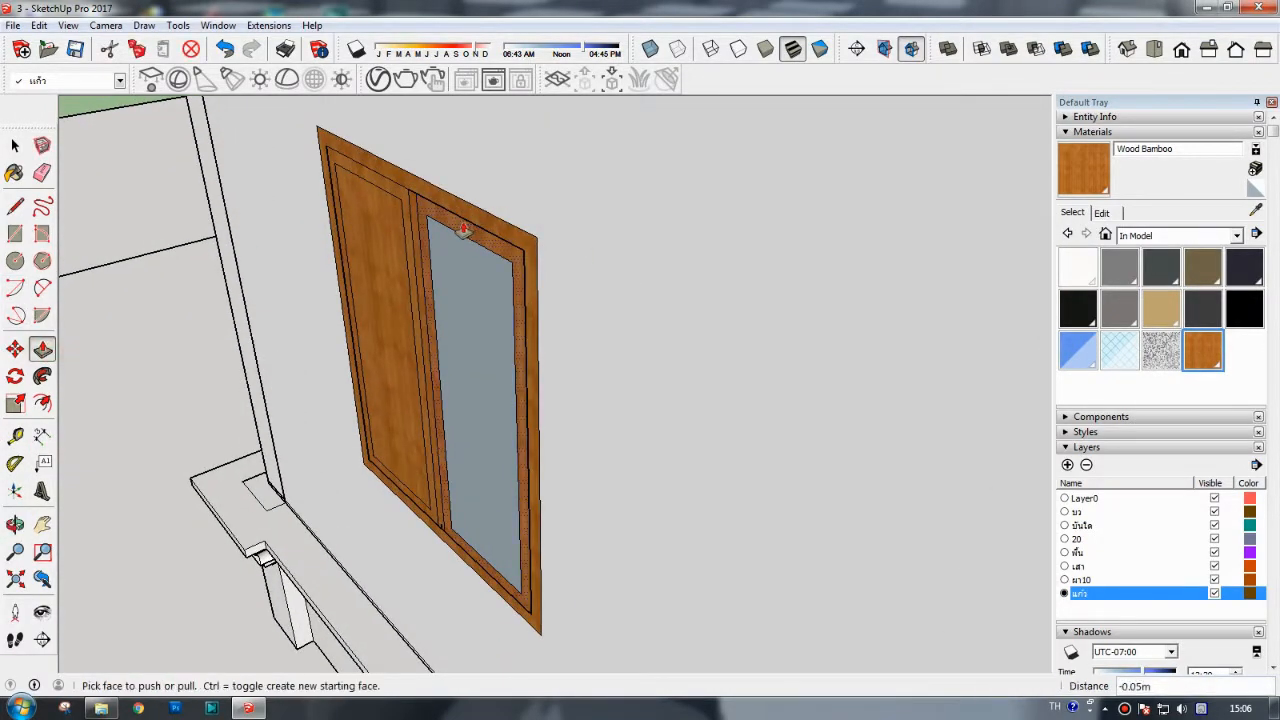
{"action": "left_click", "coordinate": [474, 228]}
{"action": "key", "text": "Escape"}
- Draw a 0.52 m line along the right sash's upper edge to close its front faces, and paint them with Wood Bamboo
{"action": "key", "text": "l"}
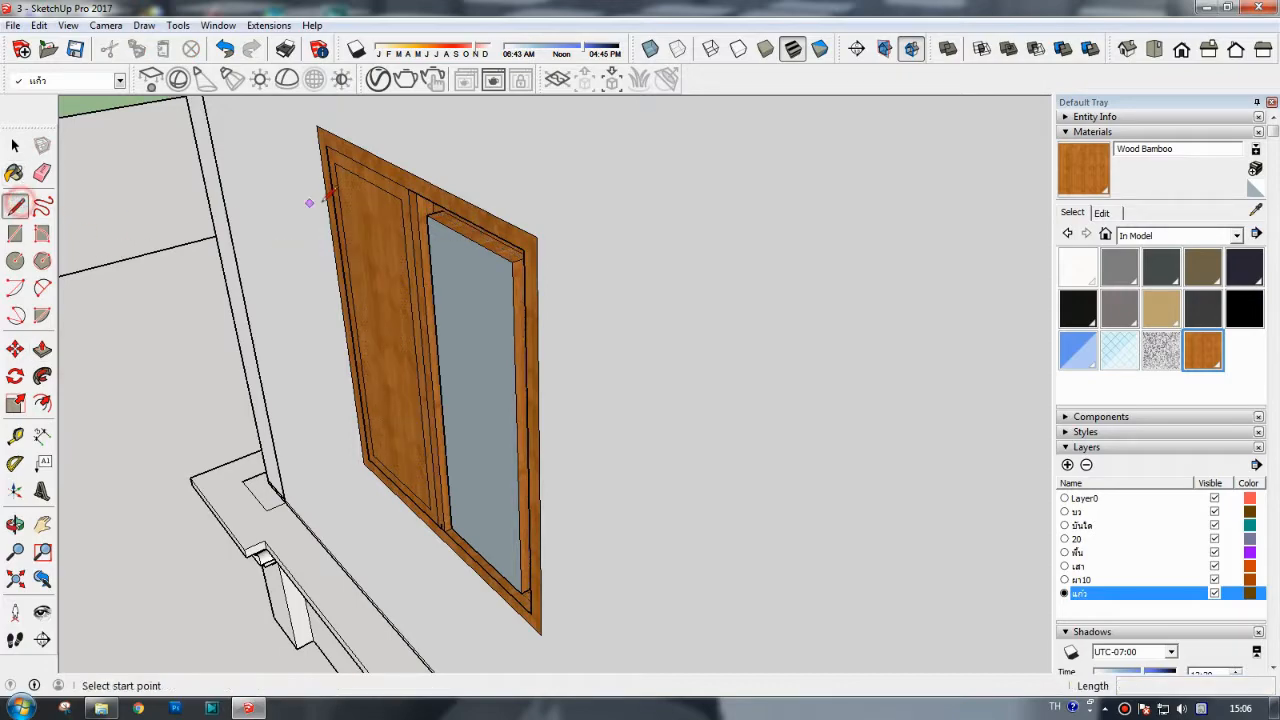
{"action": "left_click", "coordinate": [409, 189]}
{"action": "left_click", "coordinate": [513, 230]}
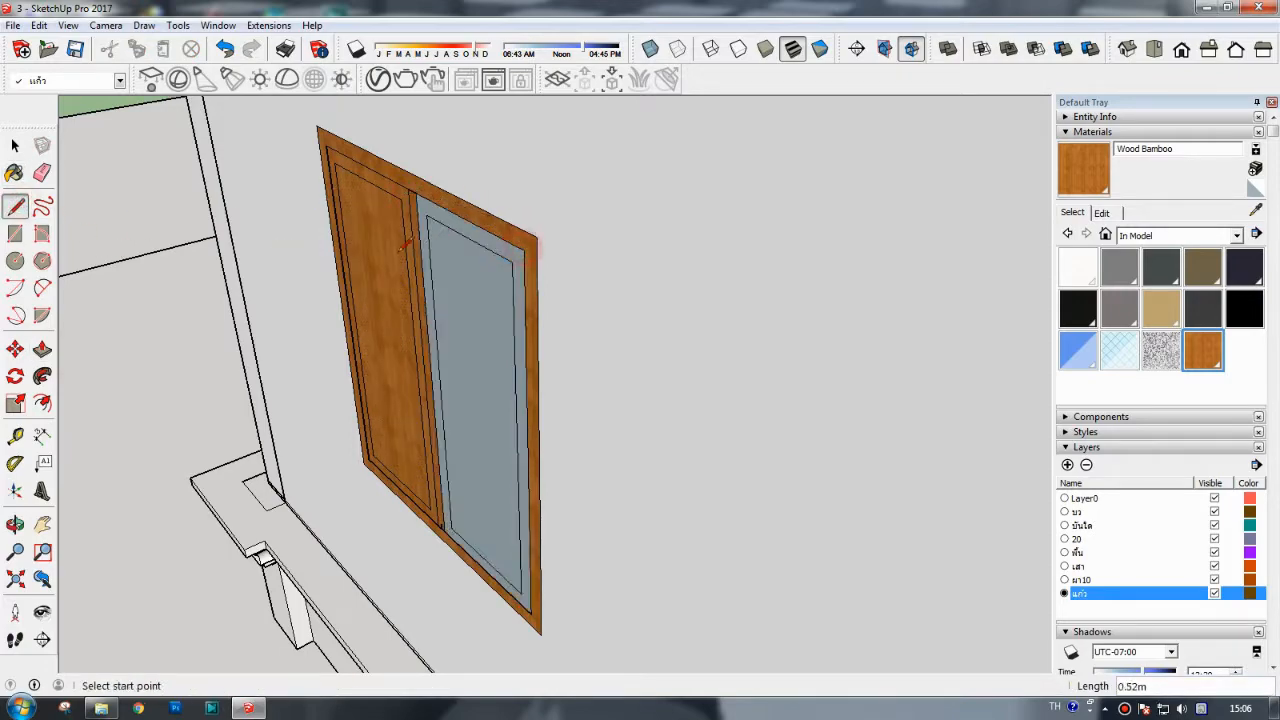
{"action": "left_click", "coordinate": [1073, 184]}
{"action": "left_click", "coordinate": [470, 262]}
{"action": "left_click", "coordinate": [466, 230]}
{"action": "scroll", "coordinate": [451, 225], "scroll_direction": "down", "scroll_amount": 2}
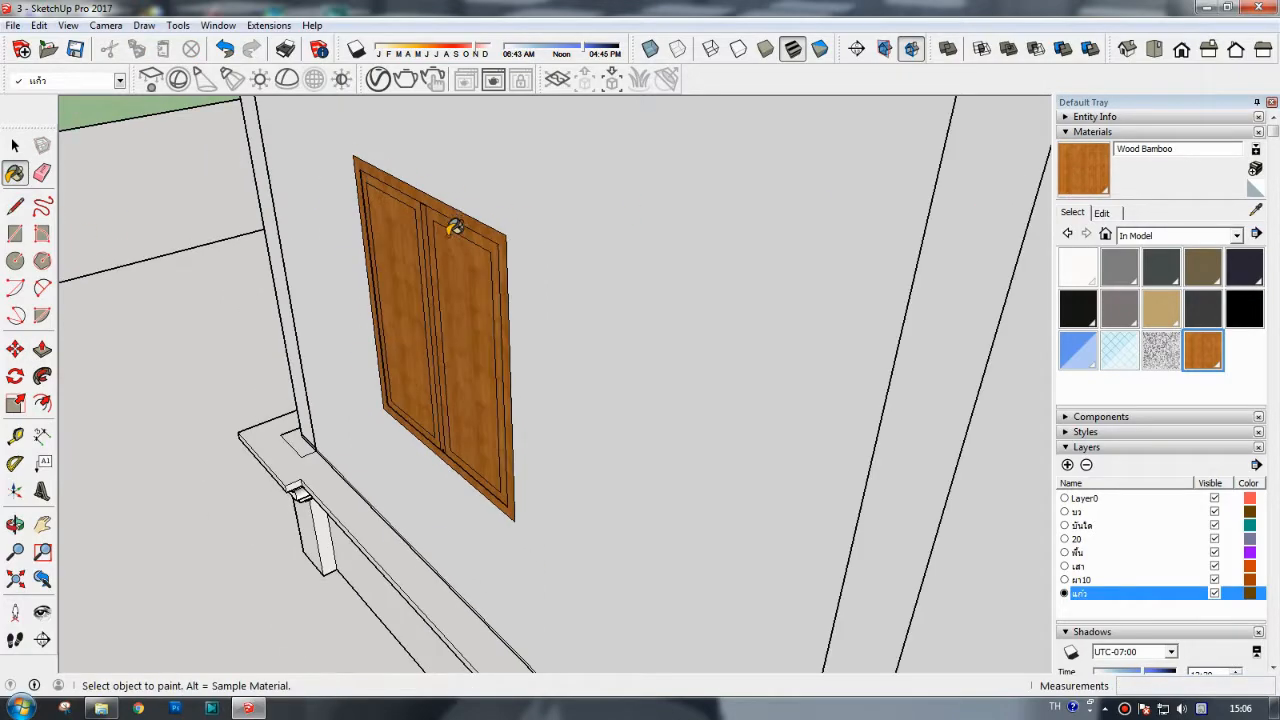
- Push the inner panel faces of both sashes 0.02 m inward with Push/Pull
{"action": "scroll", "coordinate": [451, 225], "scroll_direction": "up", "scroll_amount": 2}
{"action": "left_click", "coordinate": [42, 349]}
{"action": "left_click", "coordinate": [464, 359]}
{"action": "type", "text": "0."}
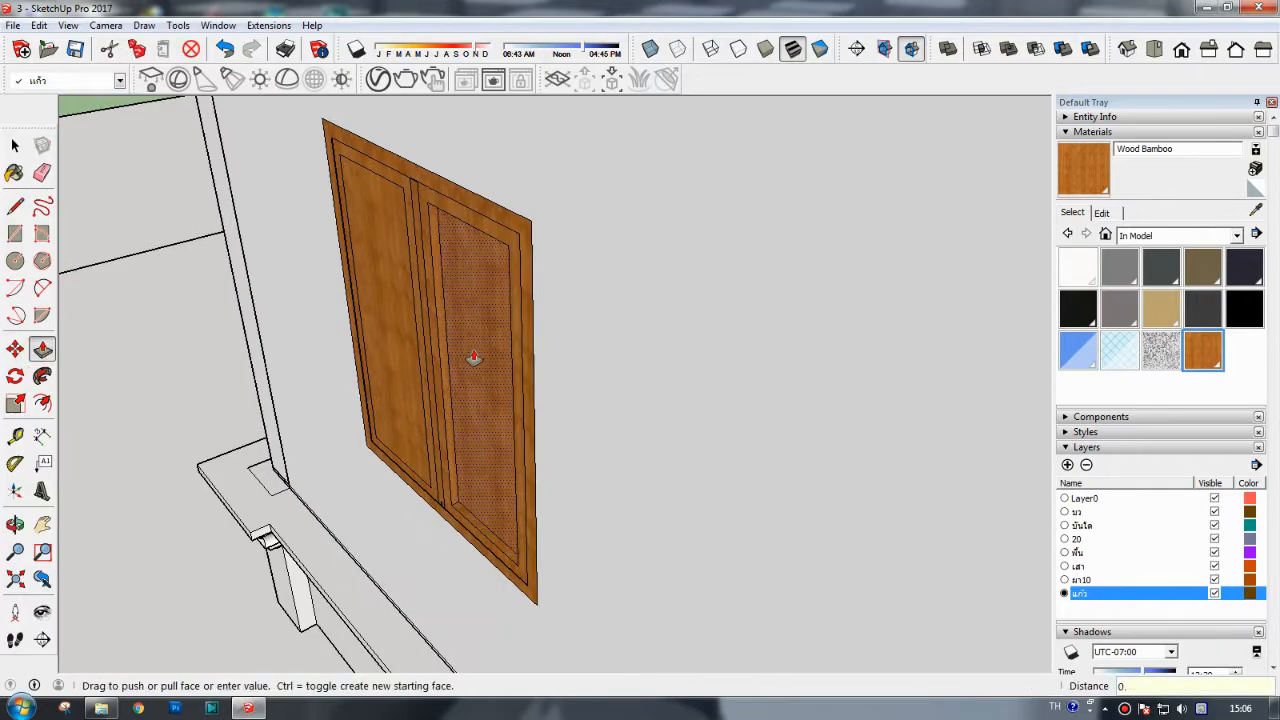
{"action": "type", "text": "02"}
{"action": "key", "text": "Return"}
{"action": "left_click", "coordinate": [380, 288]}
{"action": "type", "text": "0."}
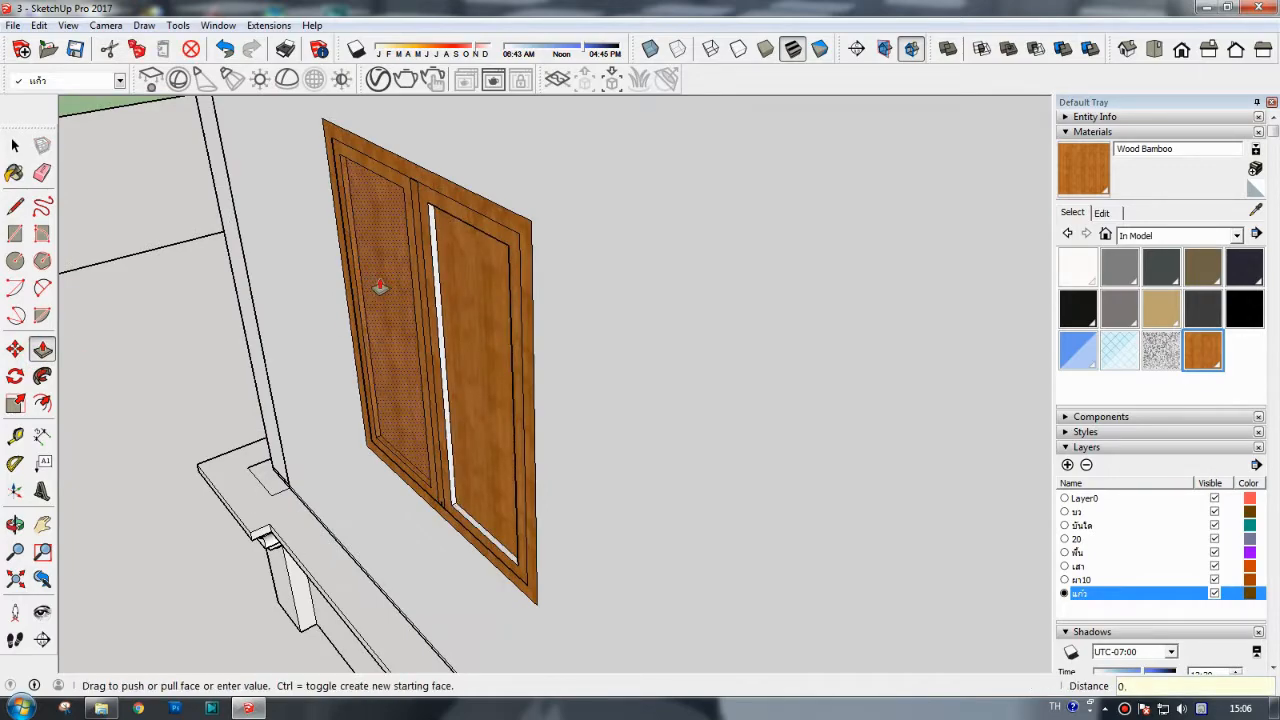
{"action": "type", "text": "02"}
{"action": "key", "text": "Return"}
- Select the whole two-sash window infill inside its frame and make it a group
{"action": "left_click", "coordinate": [15, 524]}
{"action": "left_click_drag", "start_coordinate": [430, 425], "coordinate": [582, 344]}
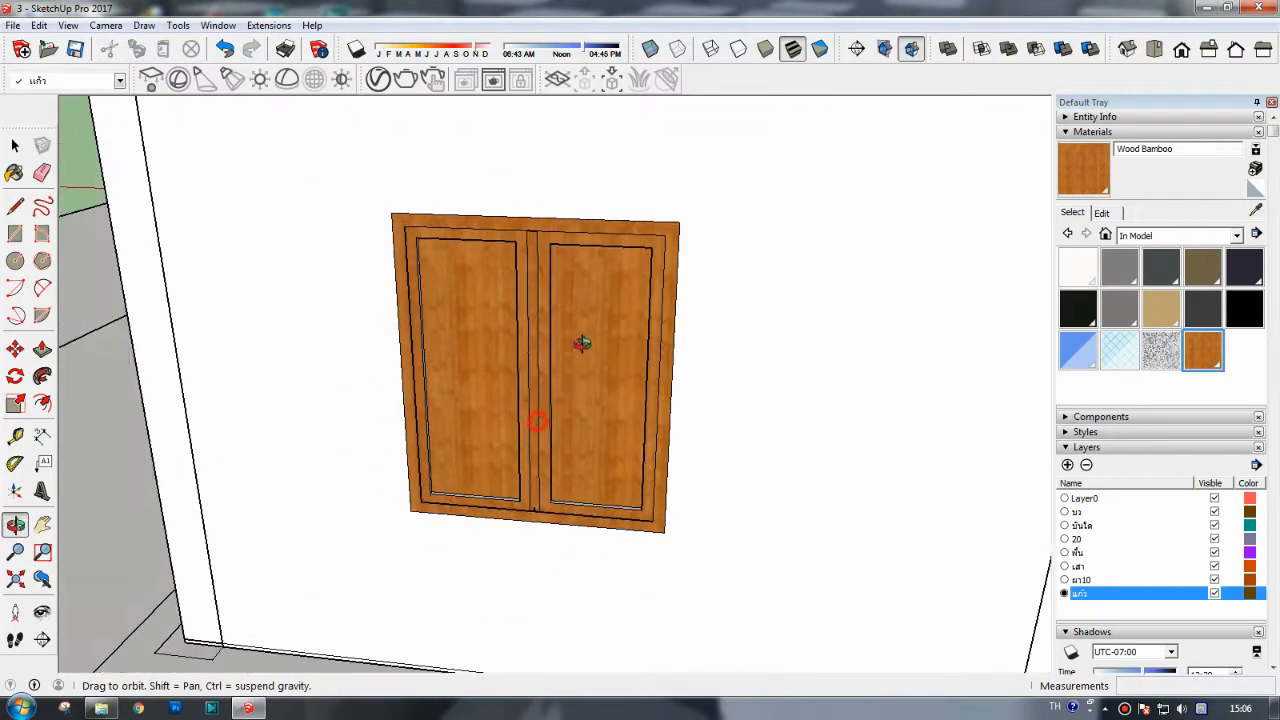
{"action": "scroll", "coordinate": [582, 344], "scroll_direction": "down", "scroll_amount": 2}
{"action": "scroll", "coordinate": [580, 338], "scroll_direction": "up", "scroll_amount": 4}
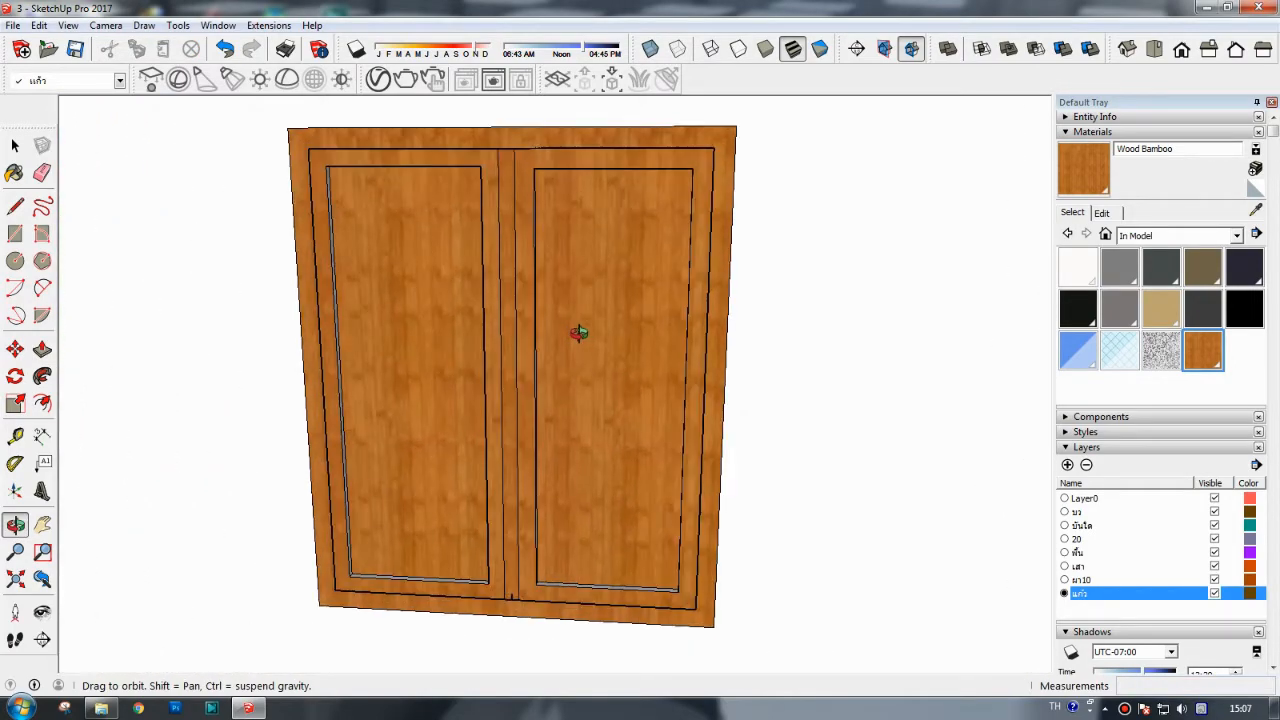
{"action": "scroll", "coordinate": [579, 333], "scroll_direction": "down", "scroll_amount": 1}
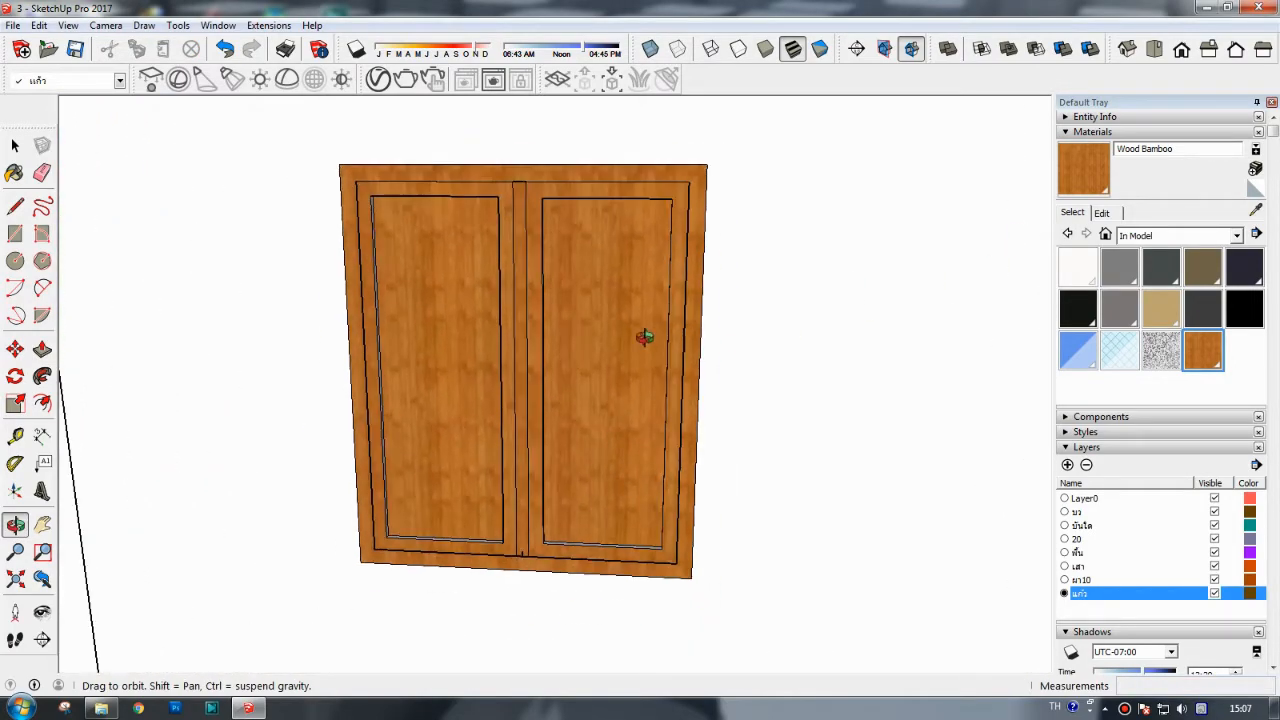
{"action": "scroll", "coordinate": [645, 337], "scroll_direction": "down", "scroll_amount": 3}
{"action": "left_click", "coordinate": [15, 145]}
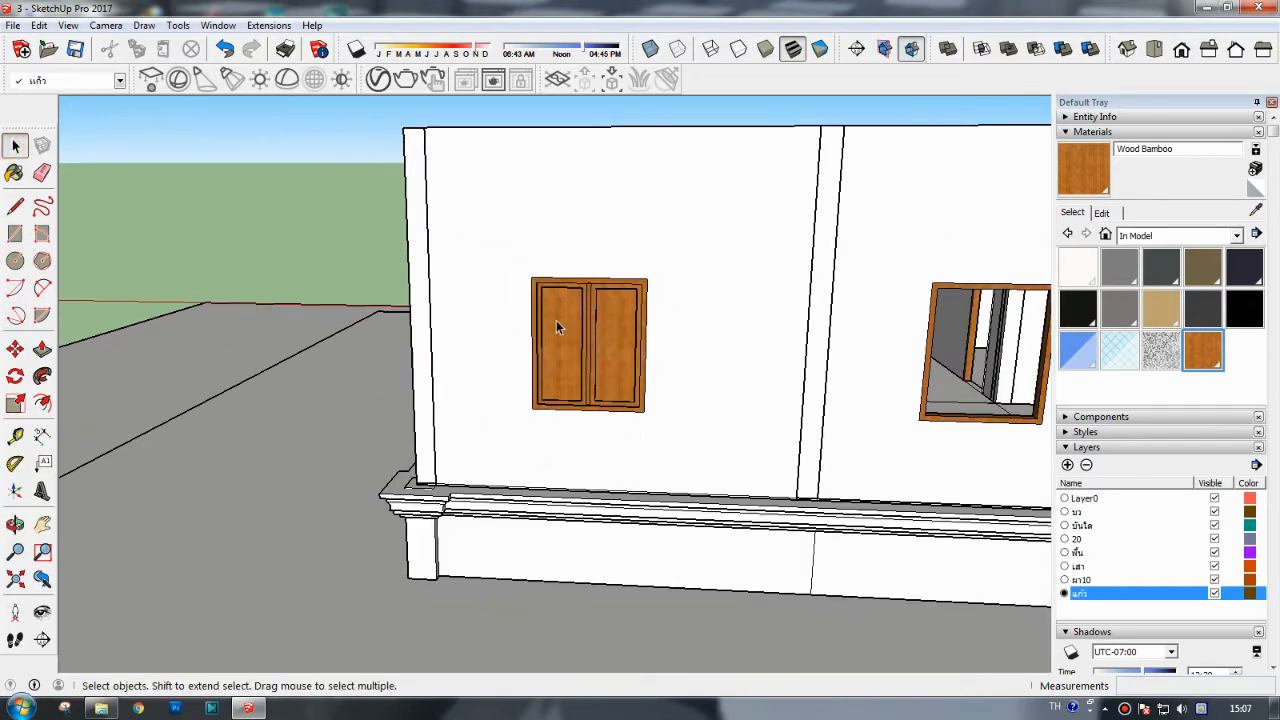
{"action": "left_click", "coordinate": [560, 322]}
{"action": "right_click", "coordinate": [555, 322]}
{"action": "left_click", "coordinate": [541, 323]}
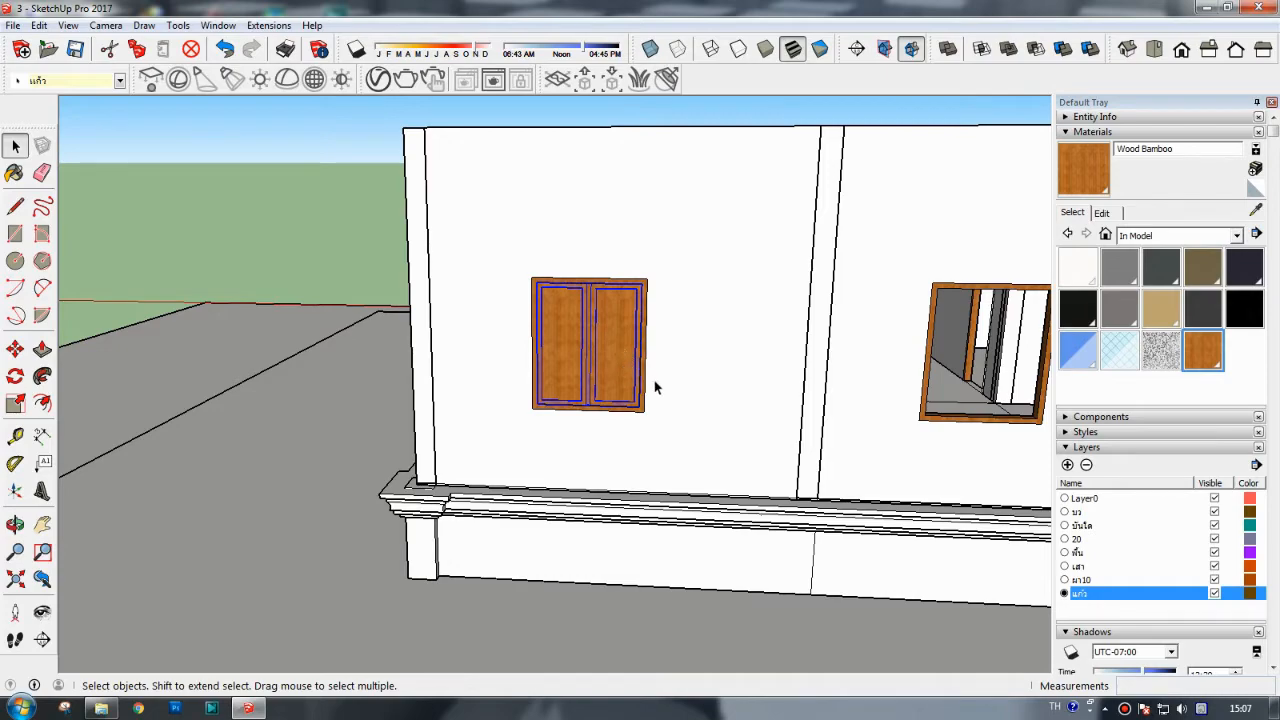
- Copy the sash group about 3.68 m along the wall into the neighbouring framed opening, matching their lower corners
{"action": "left_click", "coordinate": [42, 524]}
{"action": "left_click_drag", "start_coordinate": [620, 411], "coordinate": [423, 433]}
{"action": "left_click", "coordinate": [16, 349]}
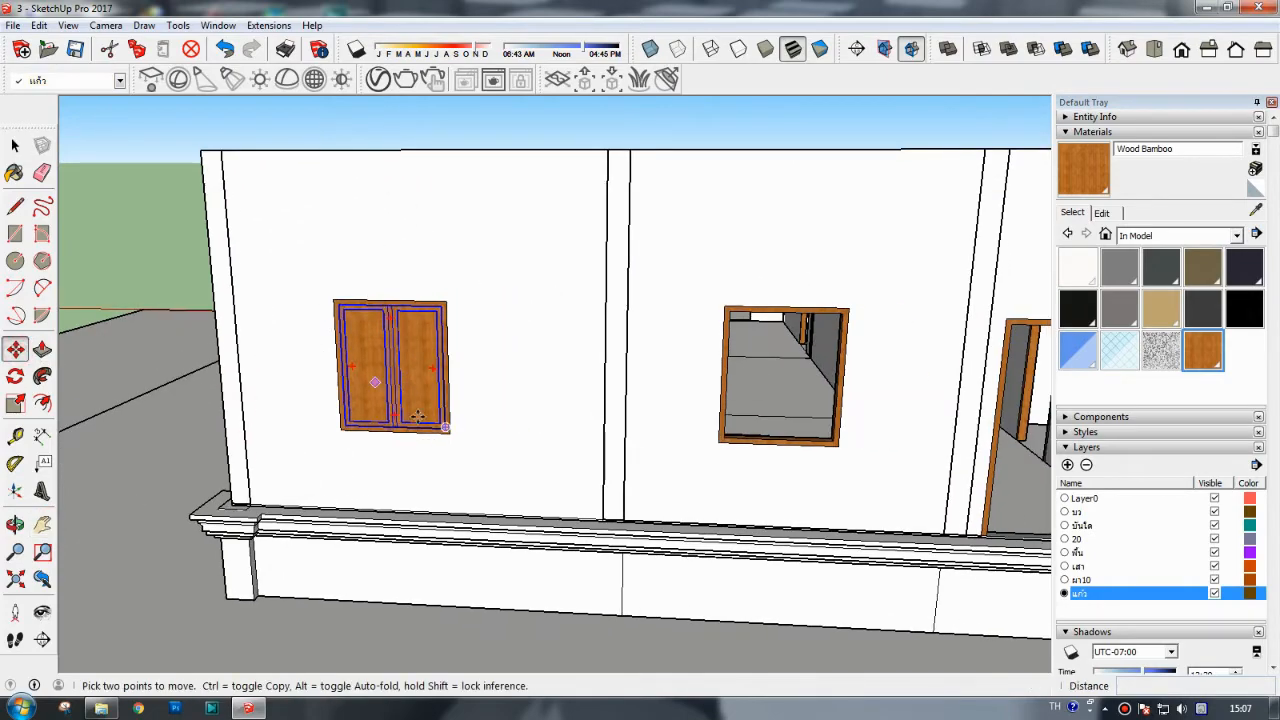
{"action": "key", "text": "ctrl"}
{"action": "left_click", "coordinate": [445, 428]}
{"action": "left_click", "coordinate": [836, 440]}
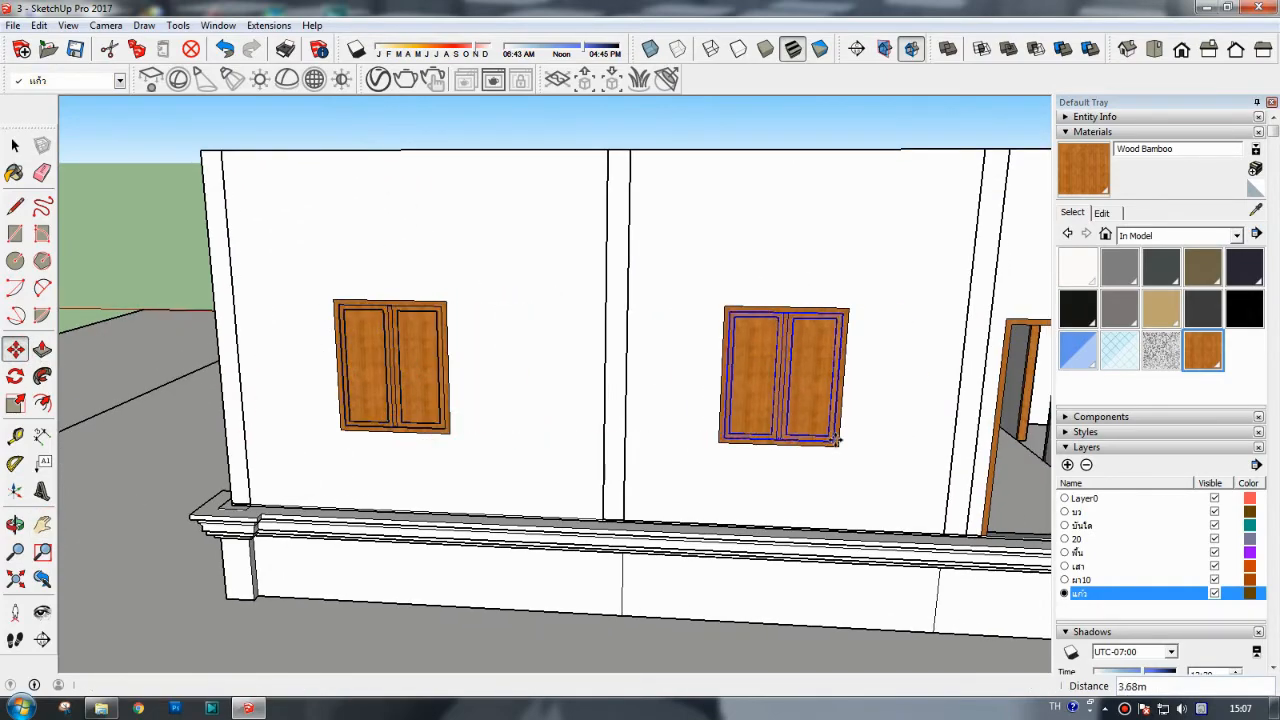